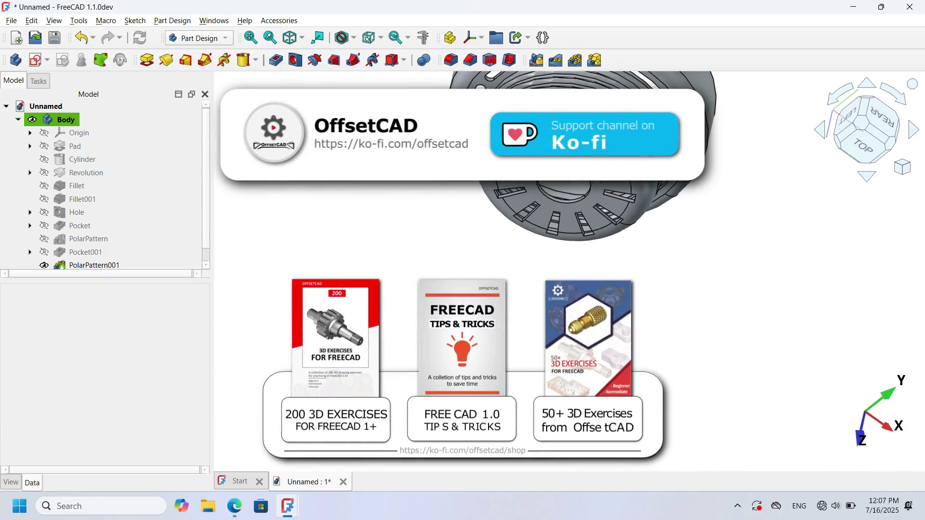
Create a new parametric body document for Part Design.
middle_drag(648, 284, 580, 393)
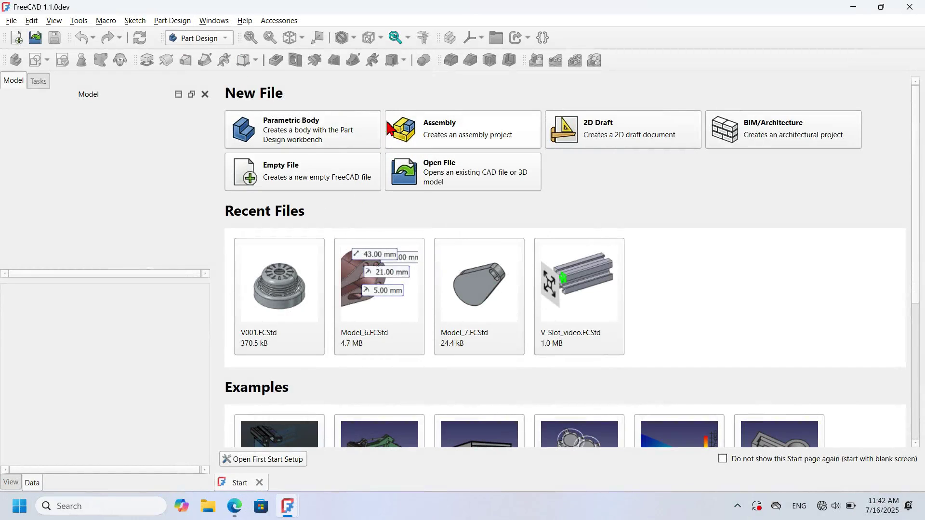
click(325, 131)
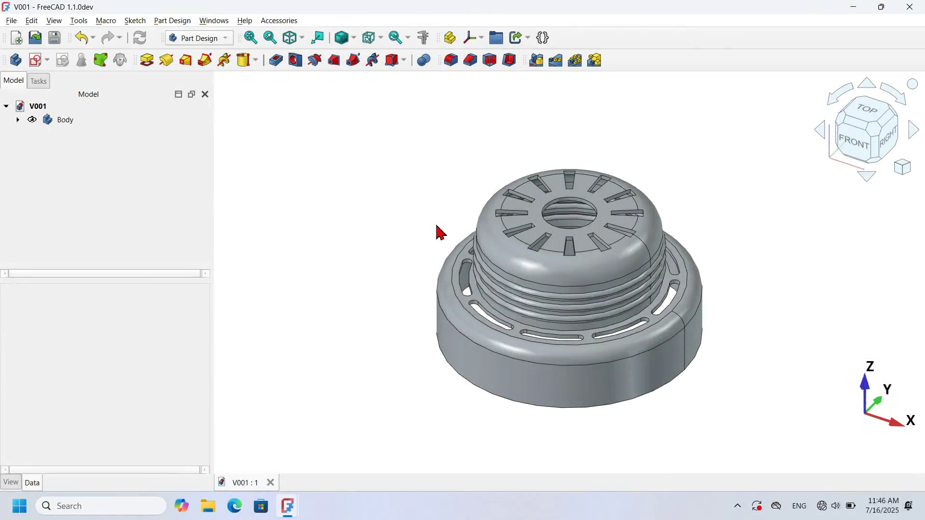
Examine the finished V001 reference part from several angles, including its slotted top and ribbed neck.
middle_drag(439, 232, 539, 224)
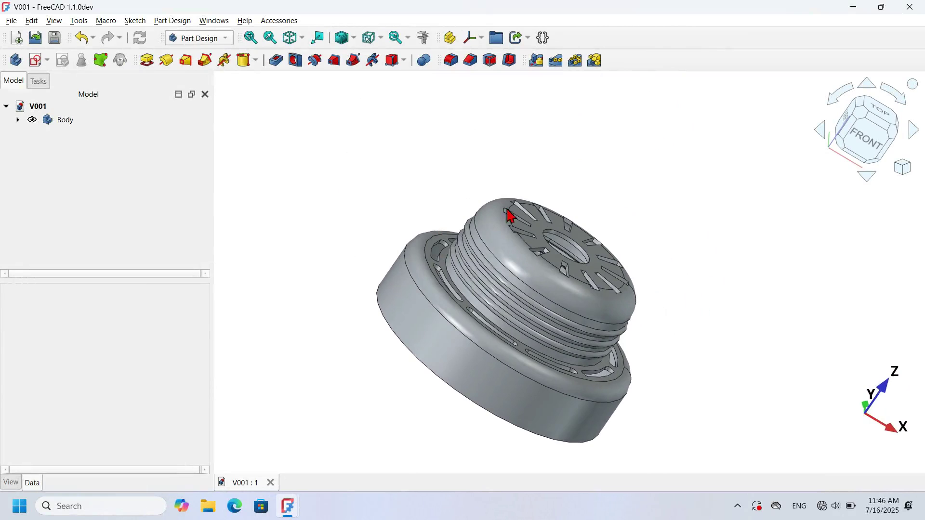
key(0)
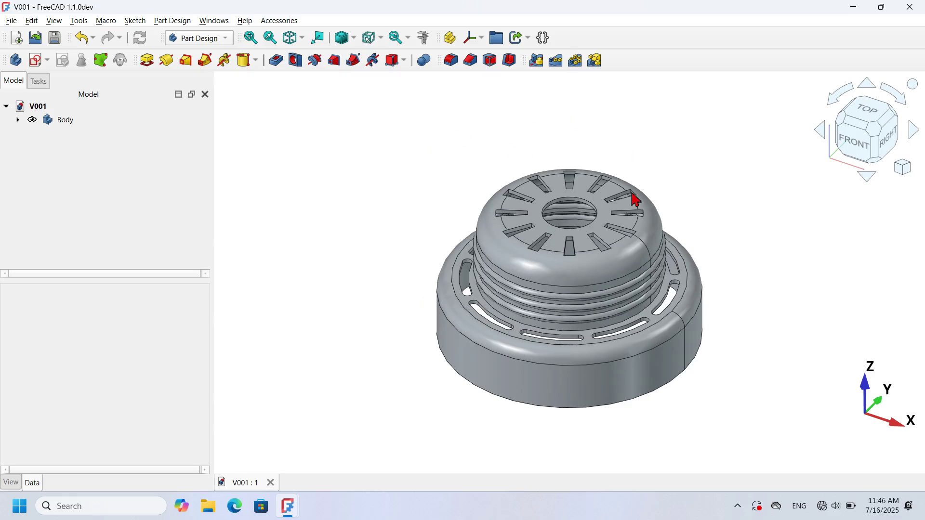
middle_drag(413, 262, 444, 270)
key(0)
middle_drag(637, 380, 616, 405)
key(0)
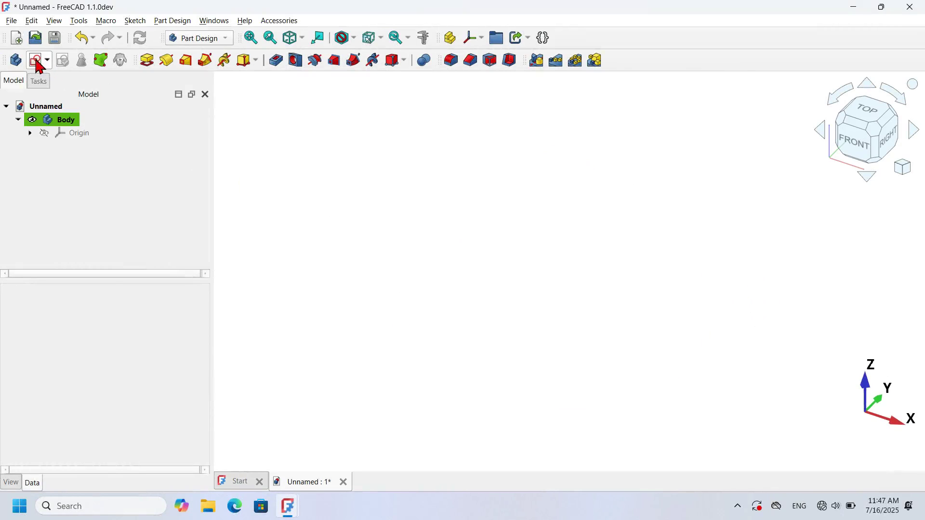
Sketch a 108 mm diameter circle centred on the origin of the XY plane and close the sketch.
click(38, 62)
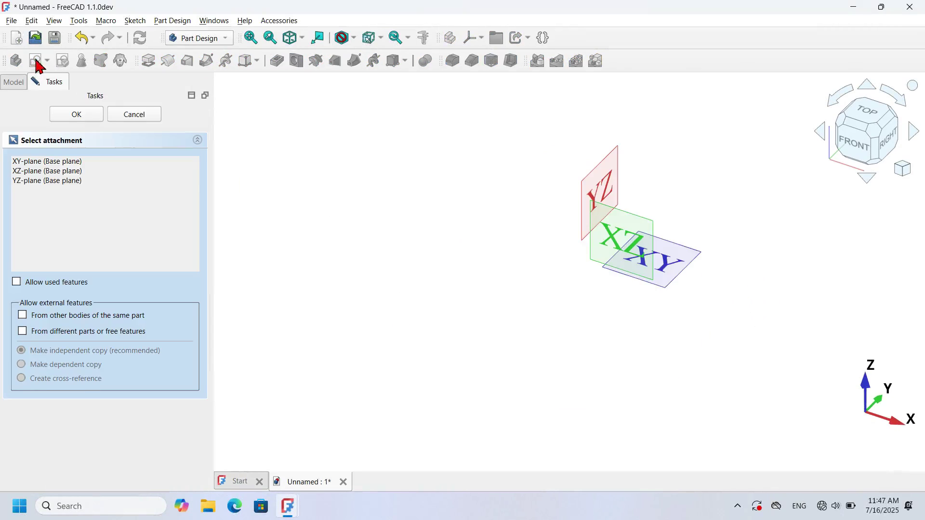
click(673, 255)
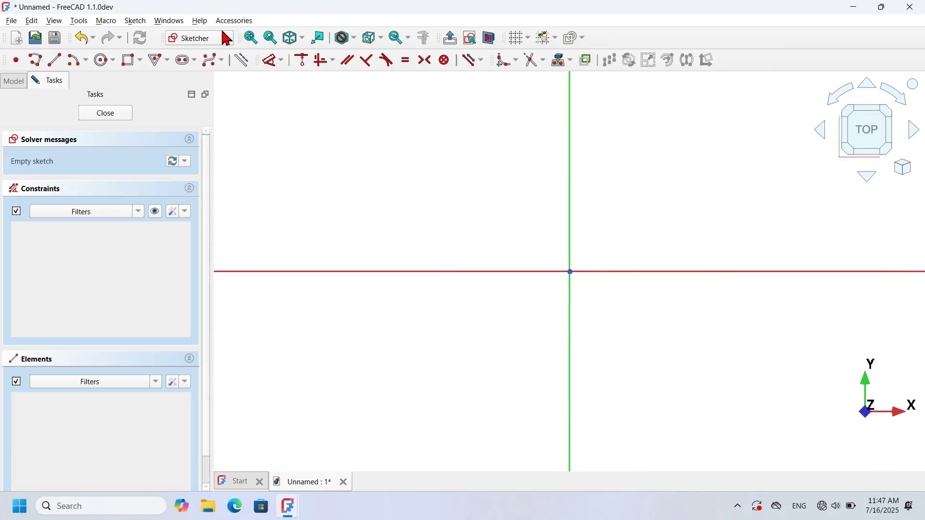
click(102, 61)
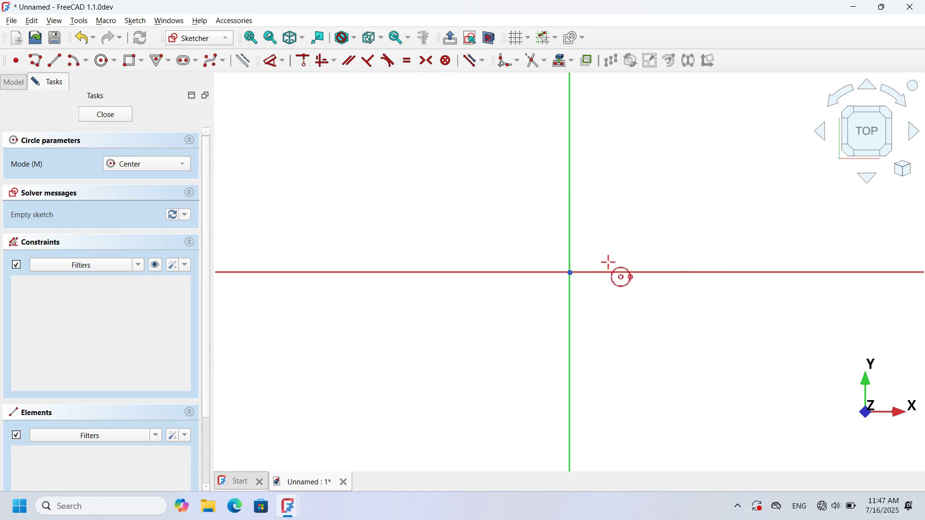
click(571, 272)
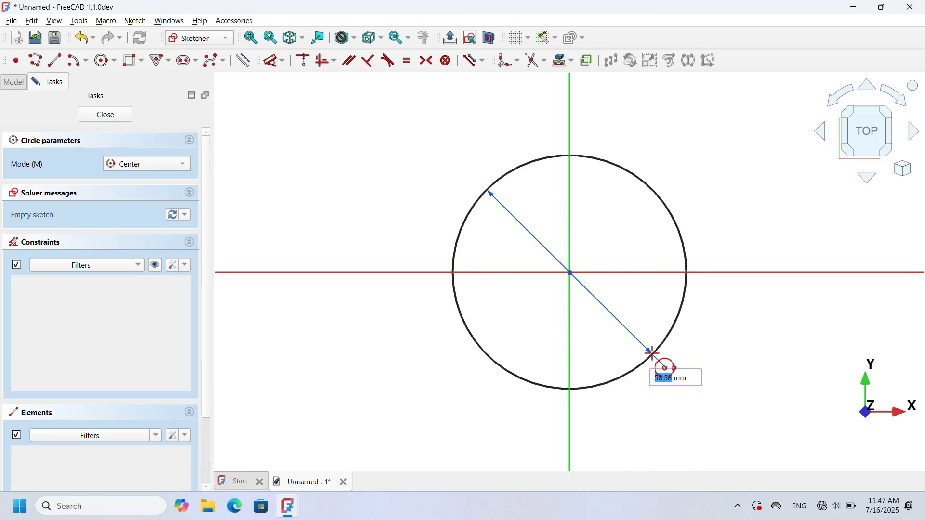
text(108)
key(Return)
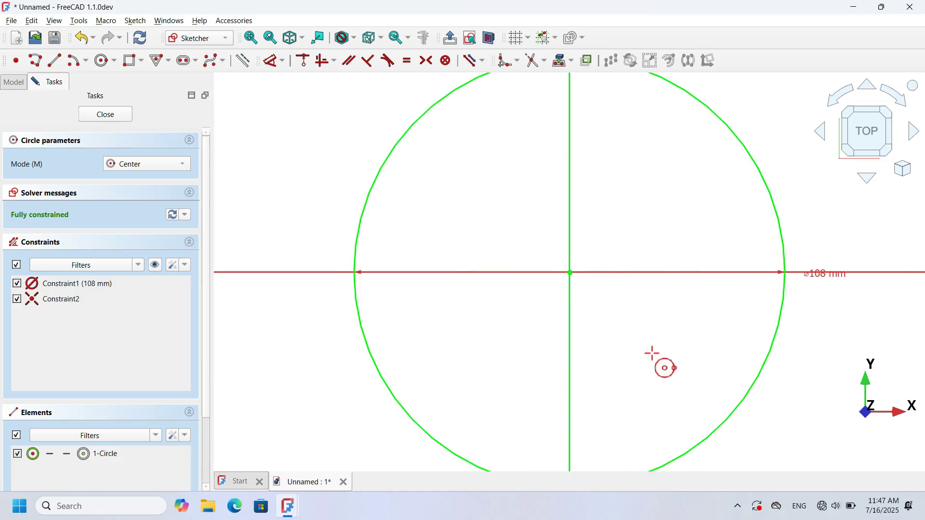
scroll(470, 285, down, 4)
right_click(325, 196)
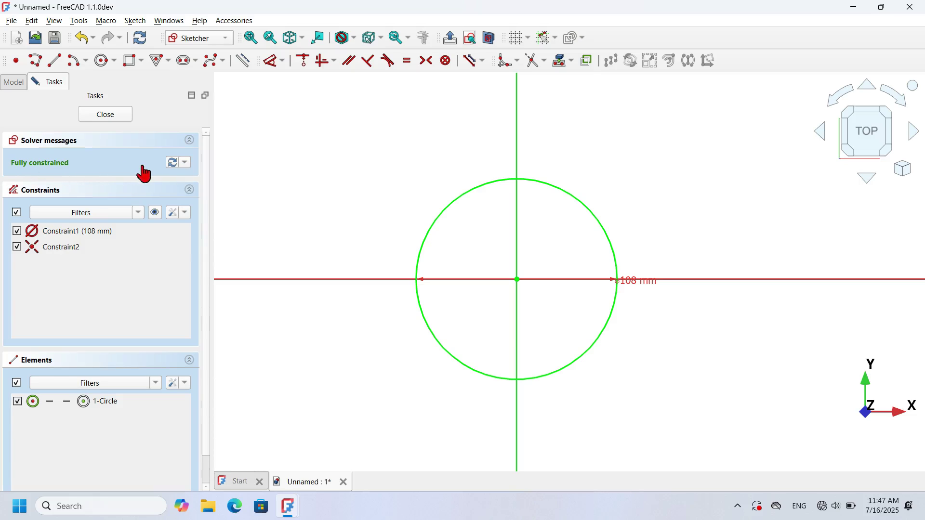
click(107, 114)
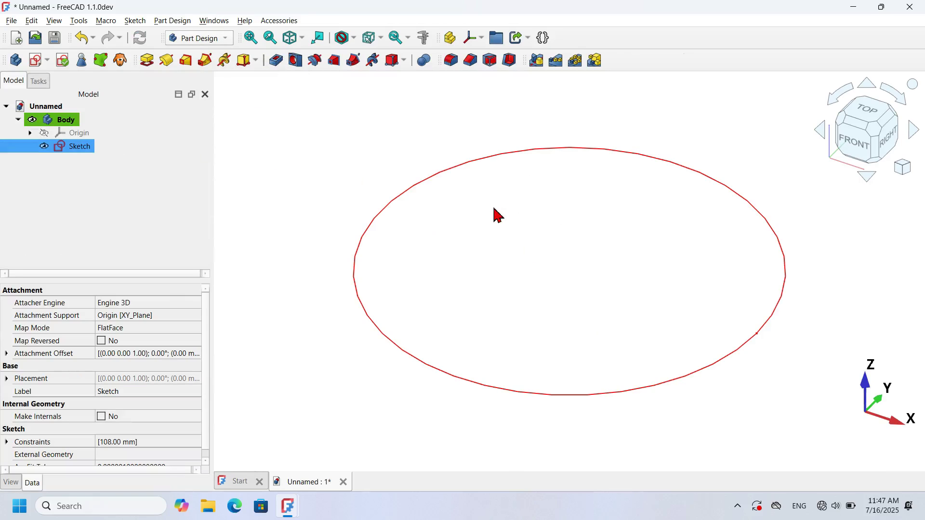
Pad the circle sketch to a length of 27 mm and fit the whole disc in view.
click(148, 68)
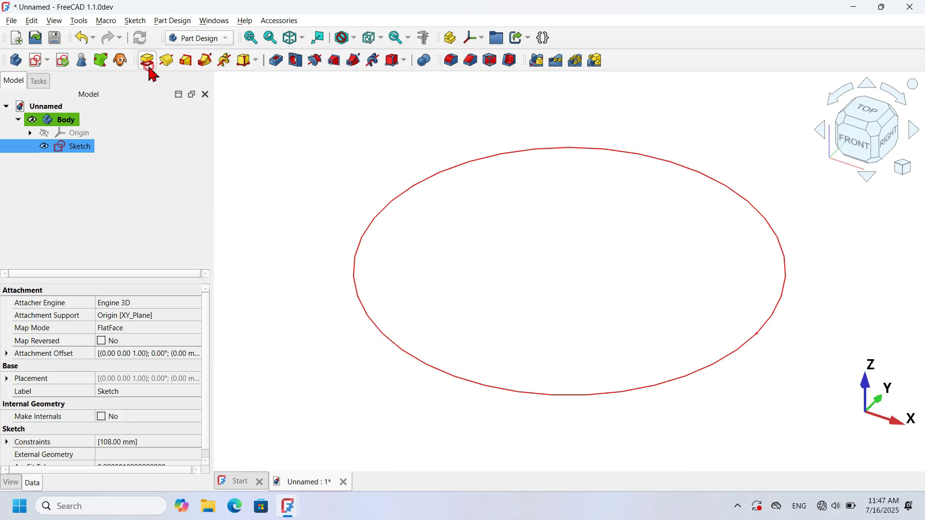
drag(165, 180, 99, 183)
text(27)
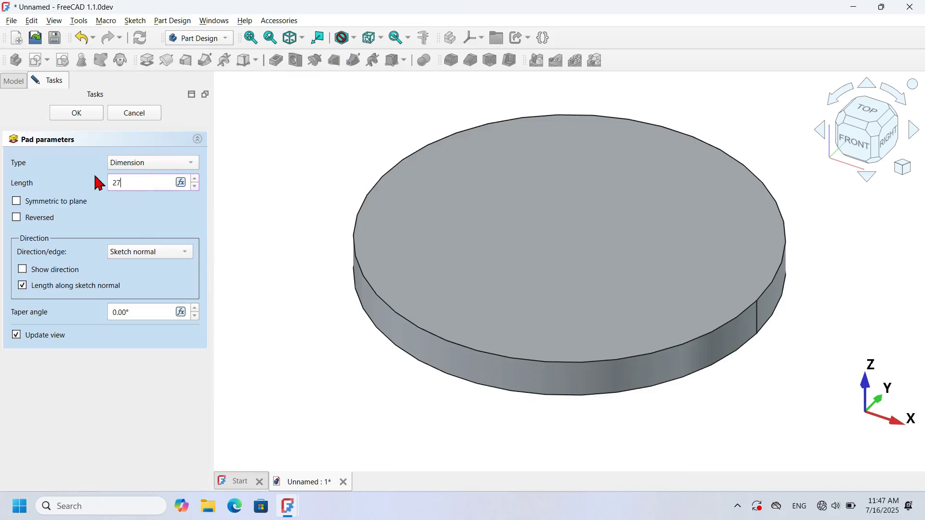
click(78, 114)
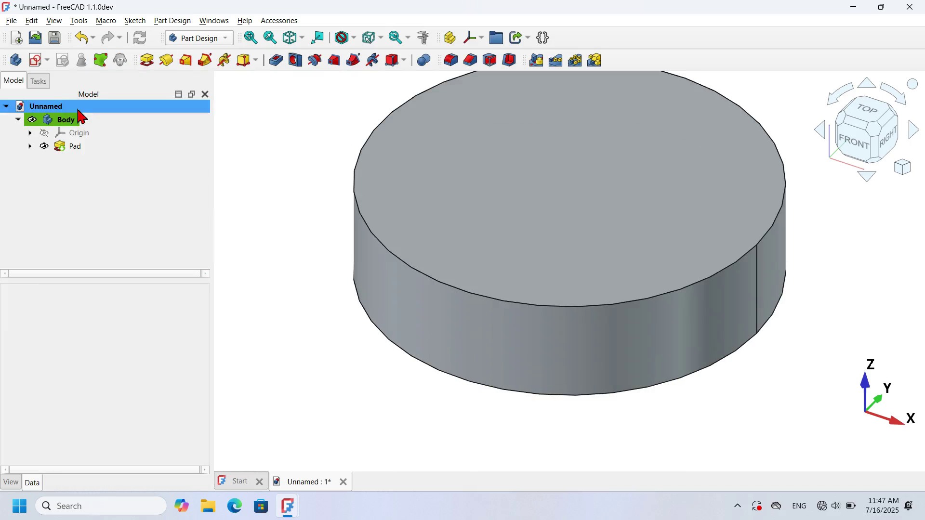
key(v)
key(f)
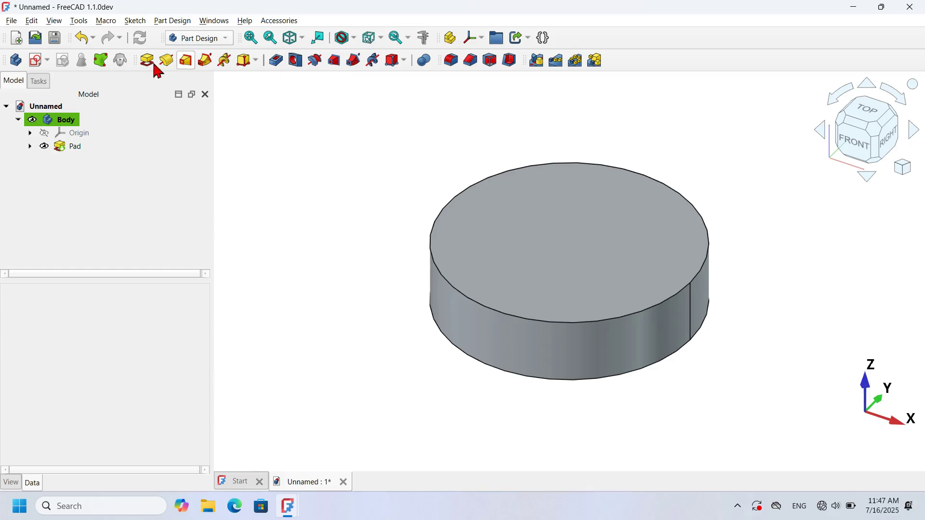
Start an additive cylinder and attach it to the body's XY origin plane.
click(258, 63)
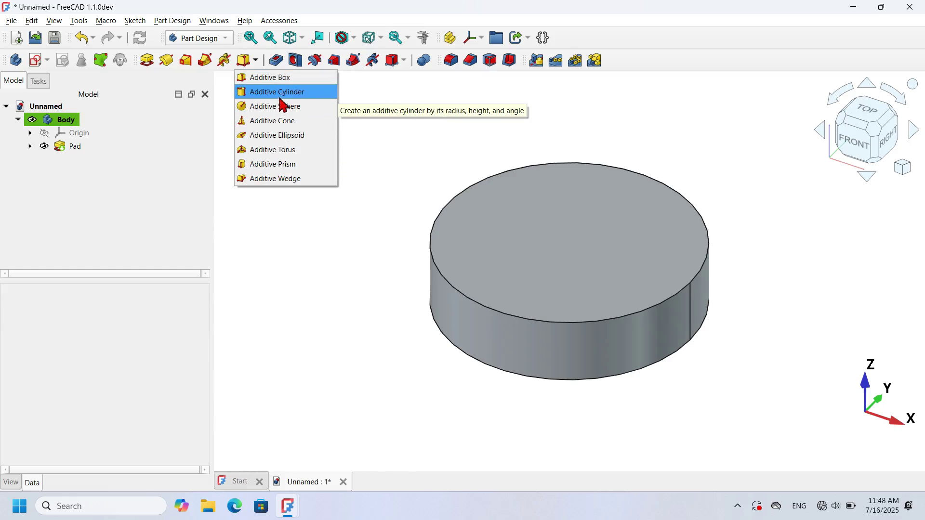
click(306, 95)
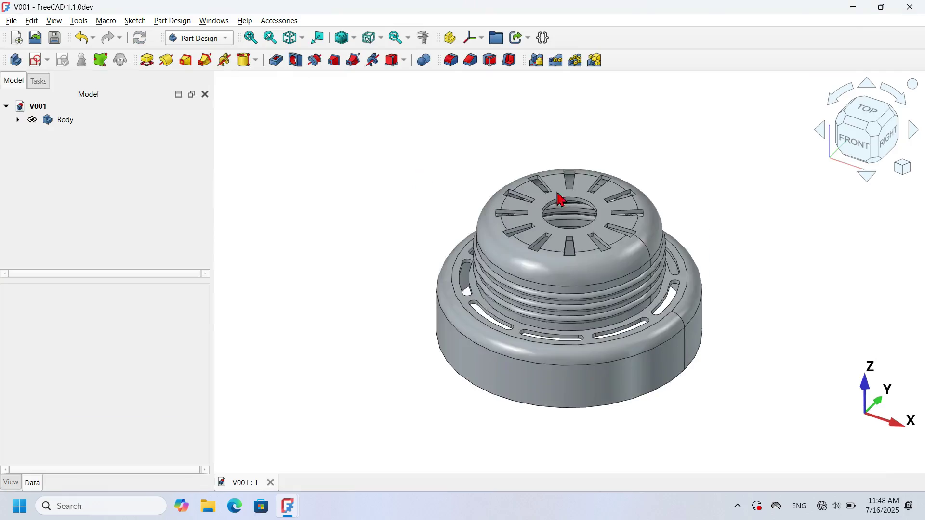
middle_drag(608, 186, 585, 238)
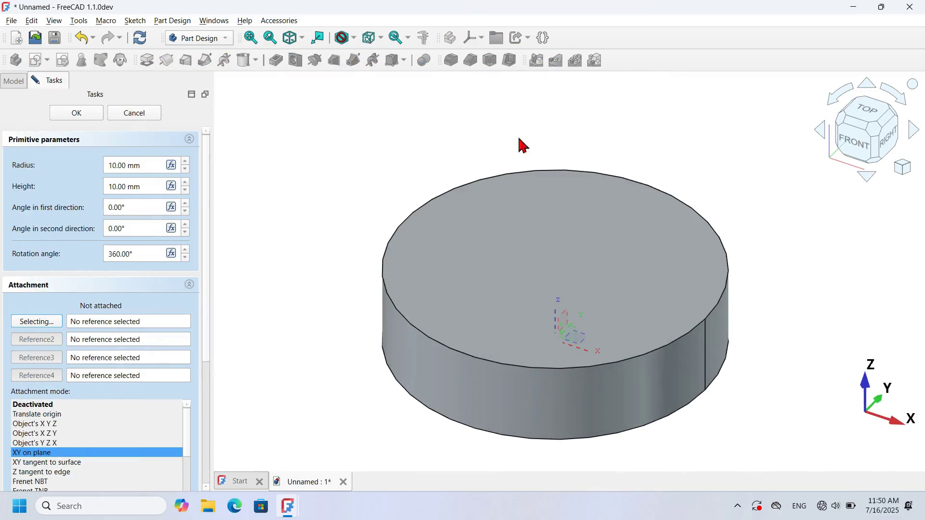
middle_drag(601, 139, 605, 180)
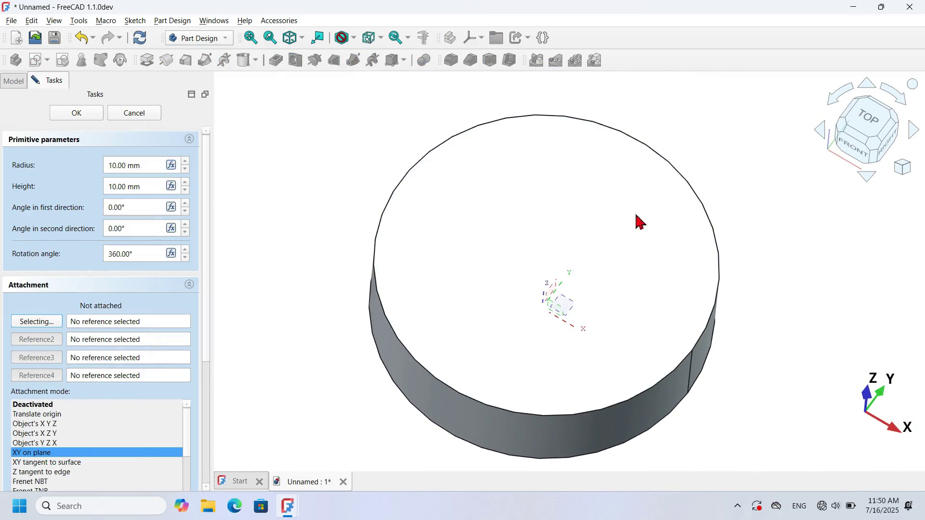
key(0)
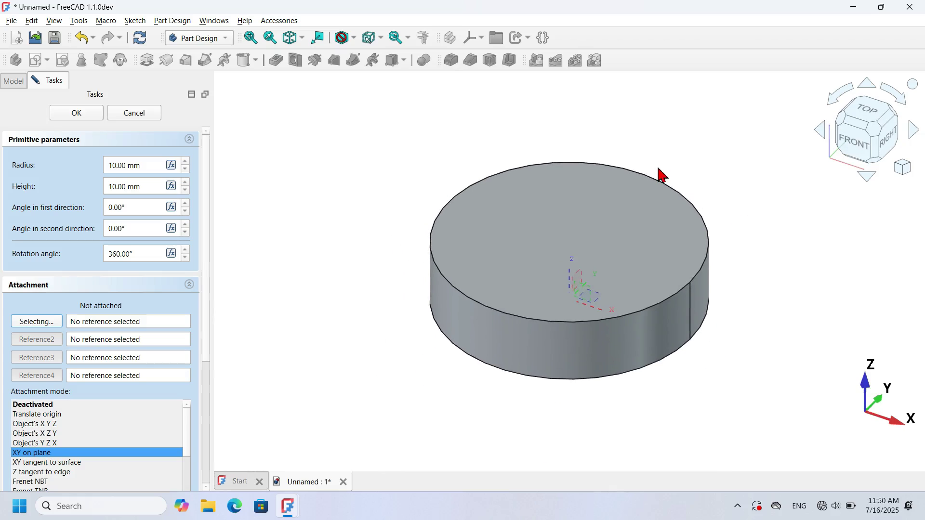
scroll(662, 175, up, 3)
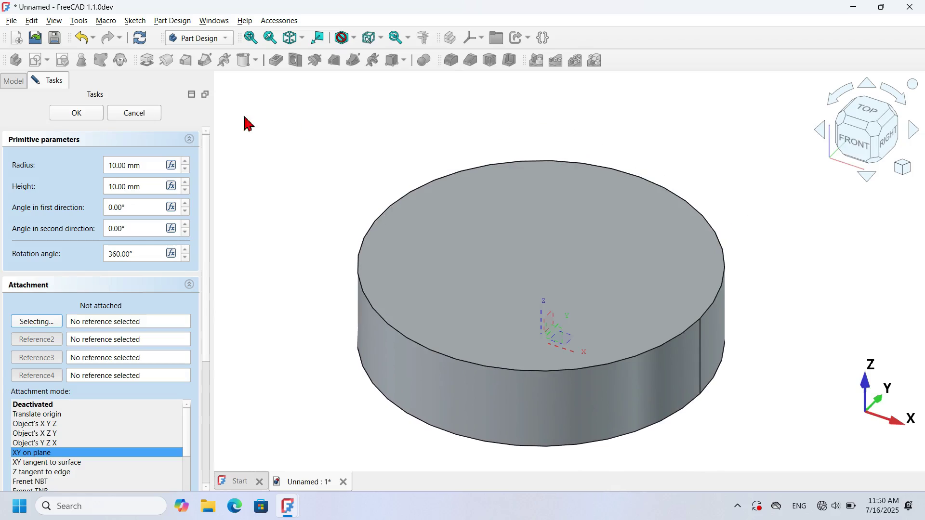
click(15, 82)
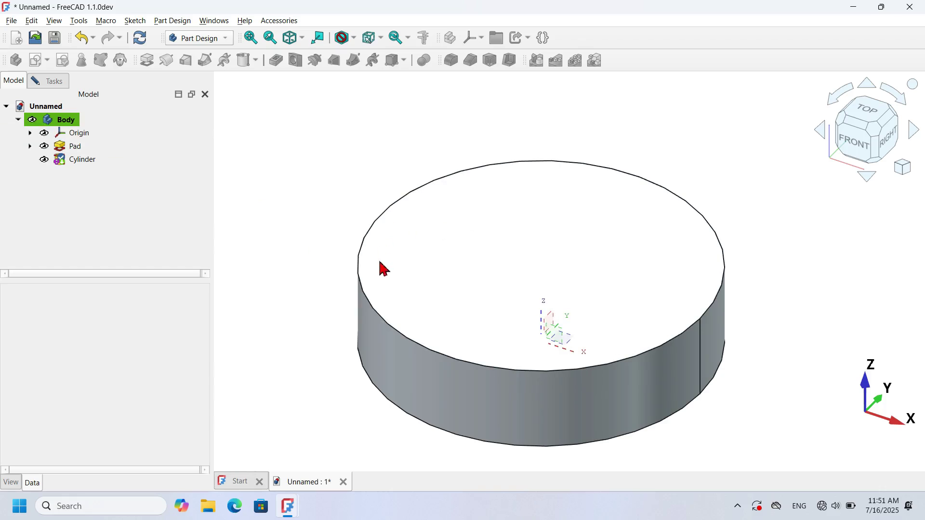
scroll(577, 337, up, 3)
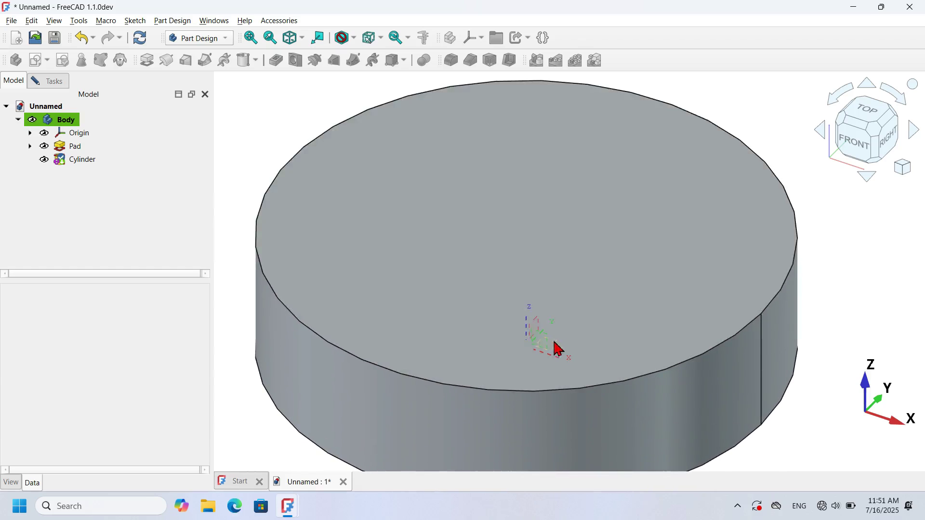
click(57, 82)
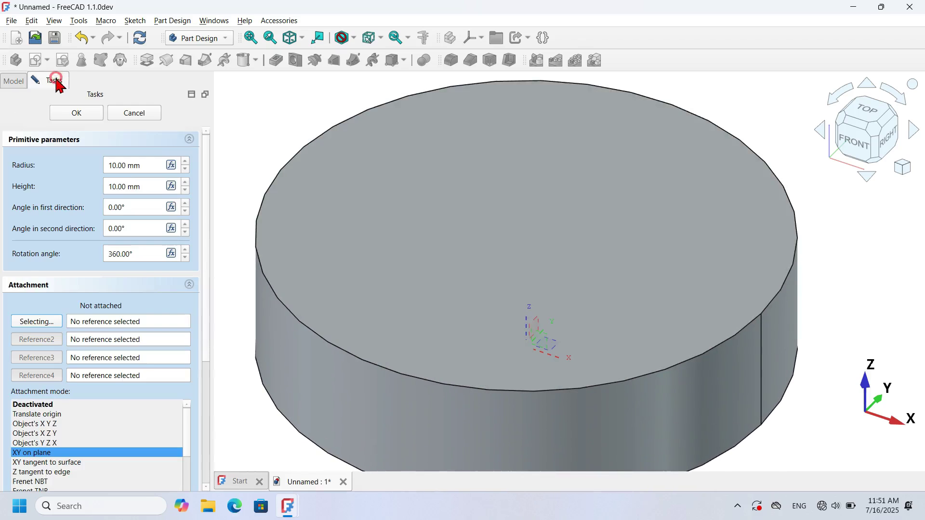
click(558, 348)
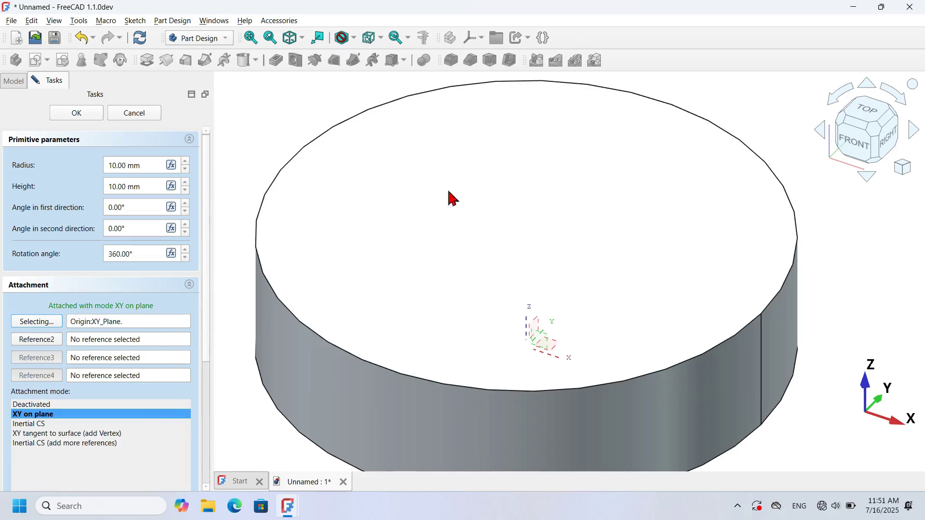
Change the cylinder's first attachment reference to the upper flat face of the pad.
scroll(475, 318, down, 1)
scroll(475, 318, down, 2)
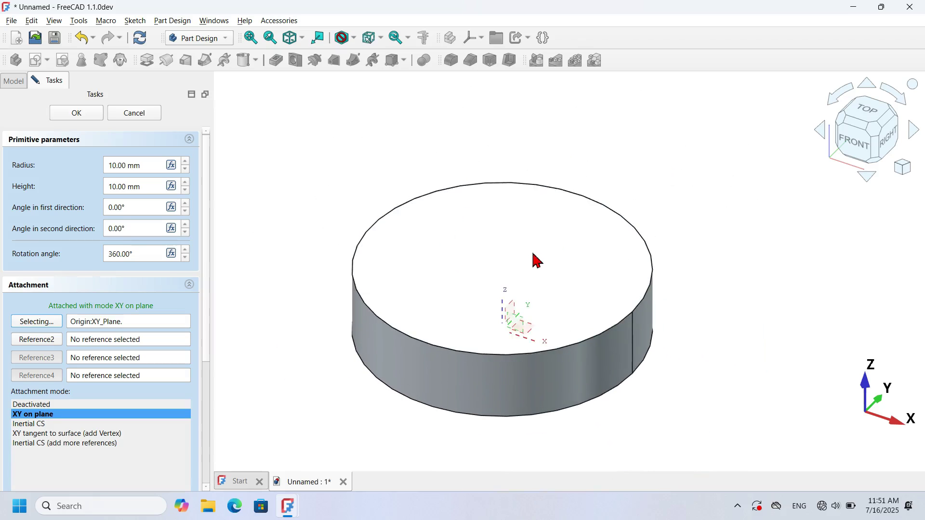
click(692, 204)
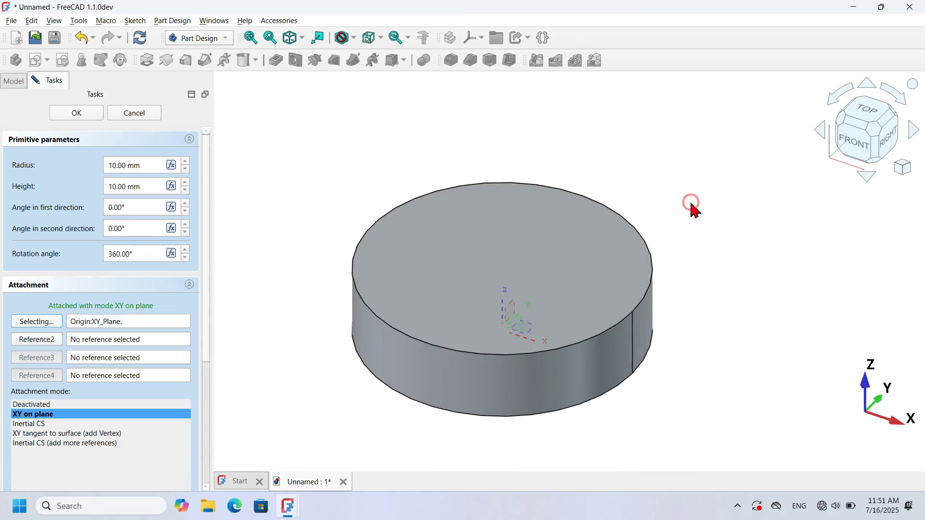
click(36, 322)
click(488, 244)
scroll(499, 232, up, 2)
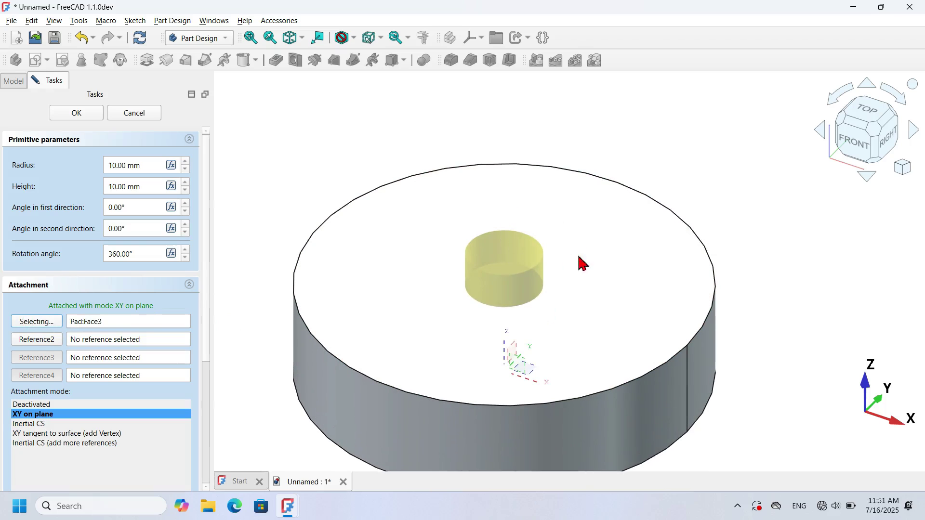
scroll(681, 258, down, 2)
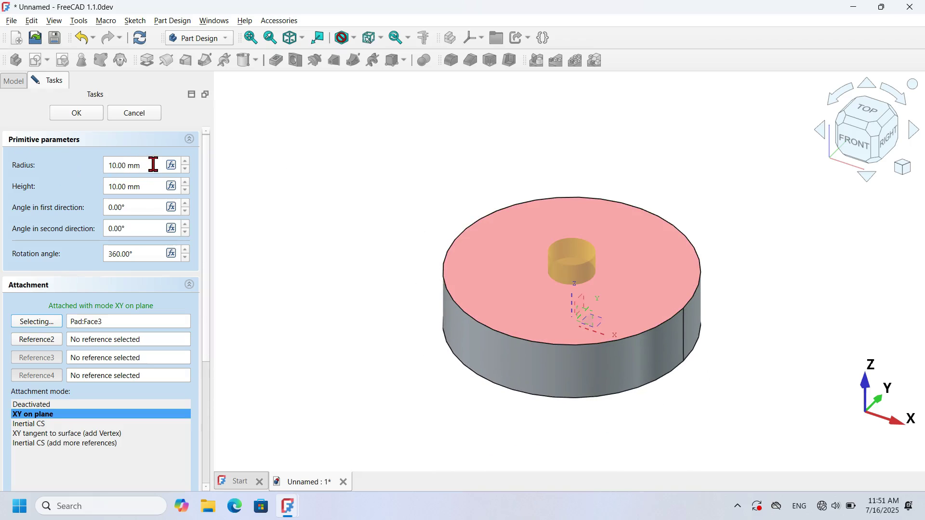
Set the additive cylinder's radius to 28 mm and height to 32 mm, and accept it.
drag(153, 165, 55, 174)
key(BackSpace)
key(Tab)
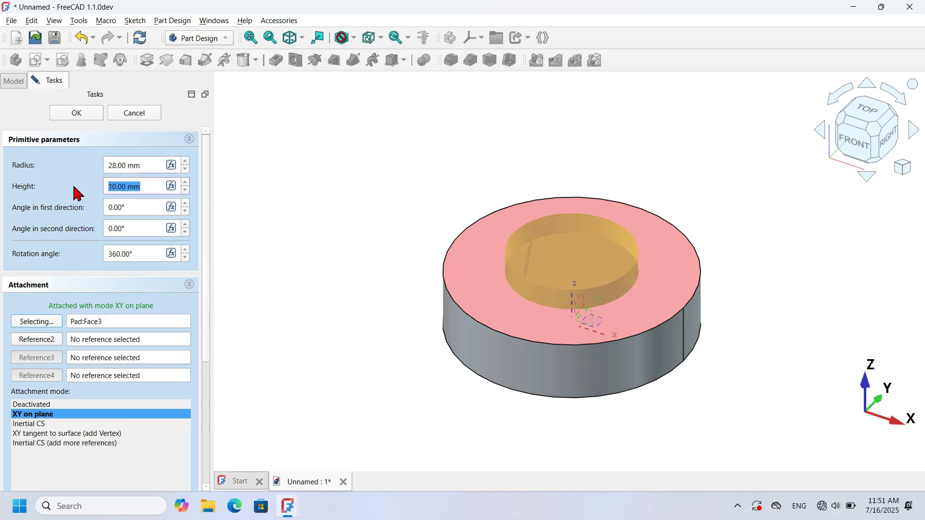
text(32)
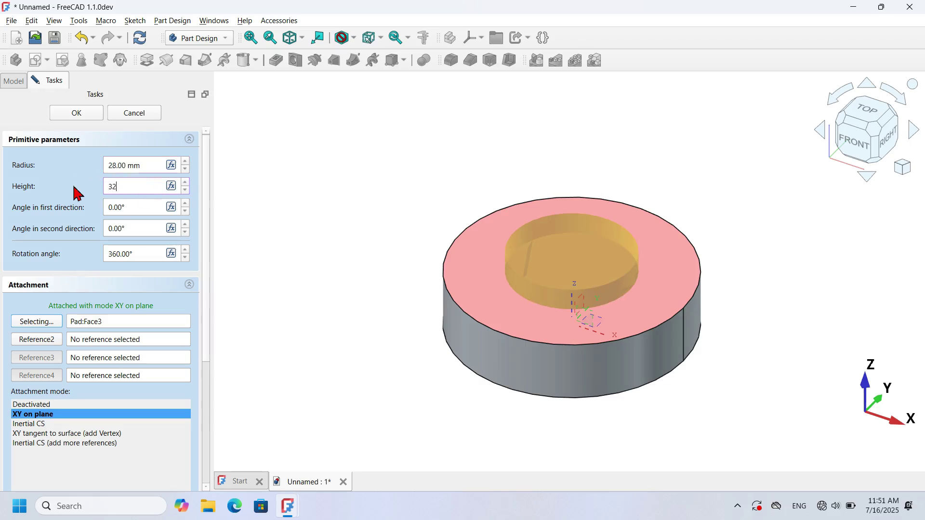
click(88, 114)
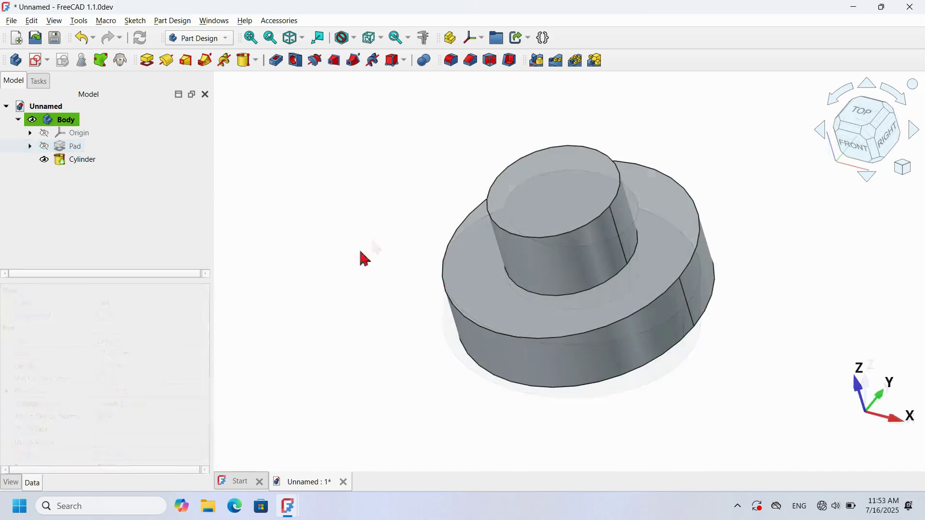
Select the cylinder feature in the model tree and review its dimension properties.
click(77, 163)
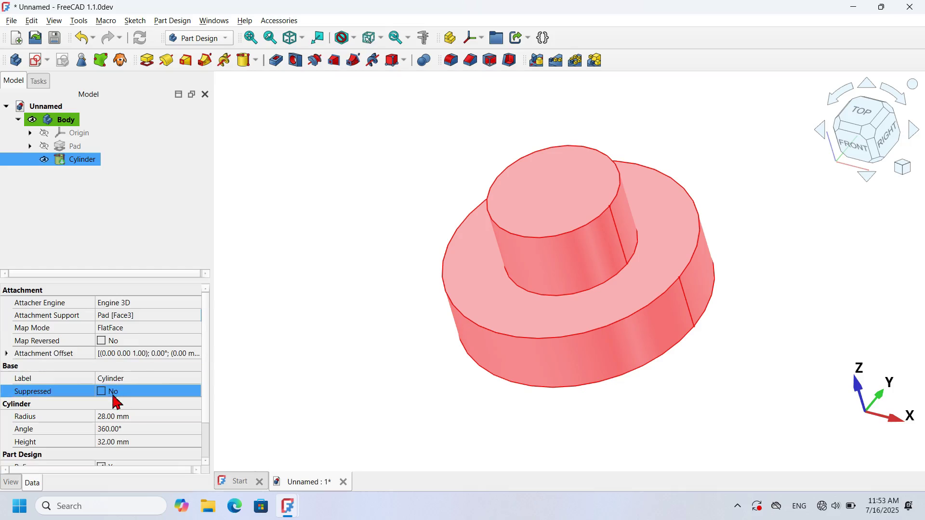
scroll(116, 403, down, 1)
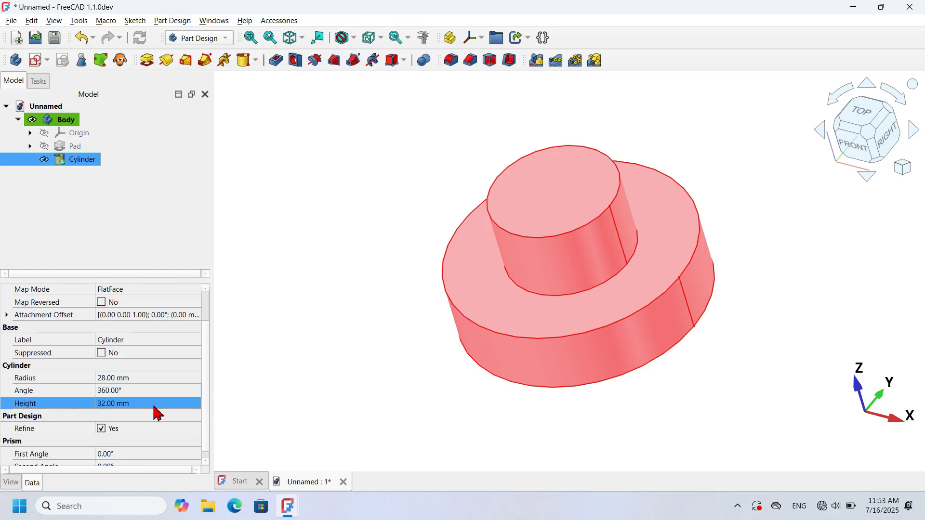
Create a new sketch on the body's YZ plane and turn on the section view at the sketch plane.
drag(355, 365, 359, 369)
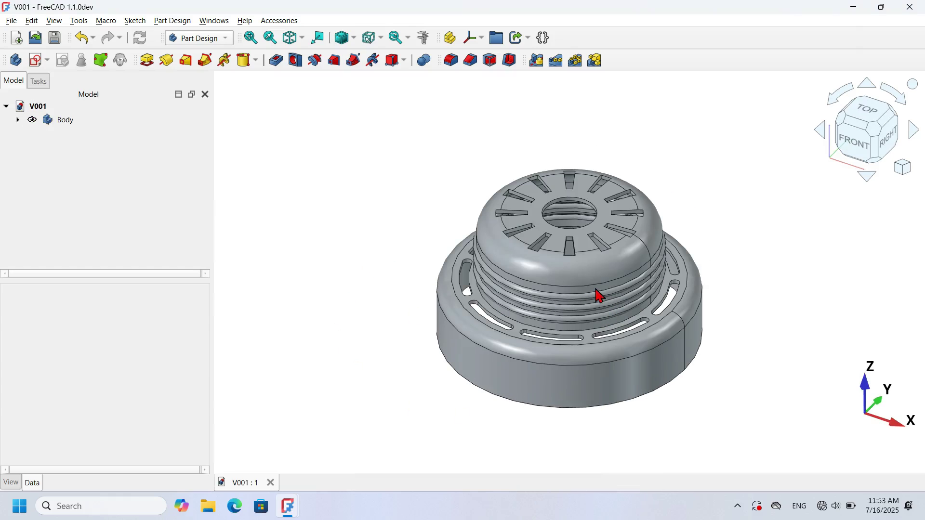
drag(635, 319, 526, 297)
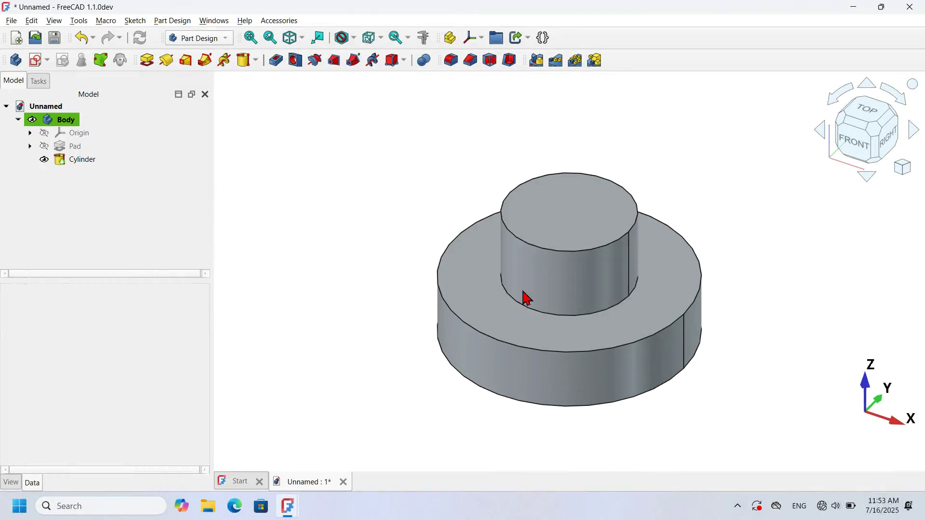
click(35, 61)
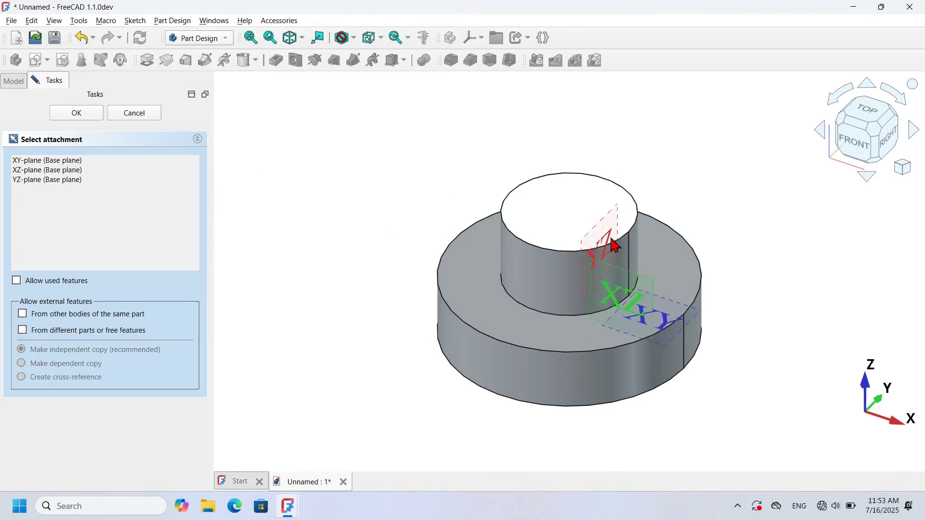
scroll(660, 244, up, 2)
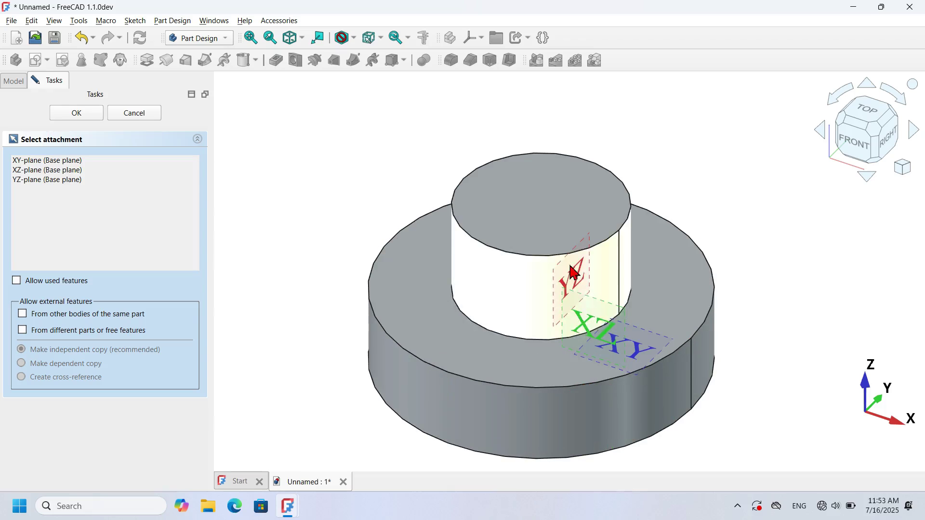
click(557, 278)
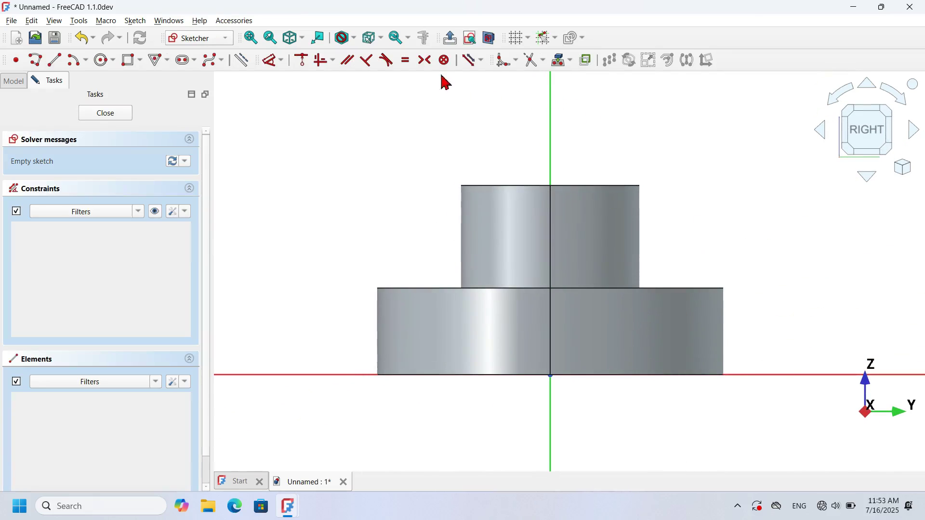
click(489, 39)
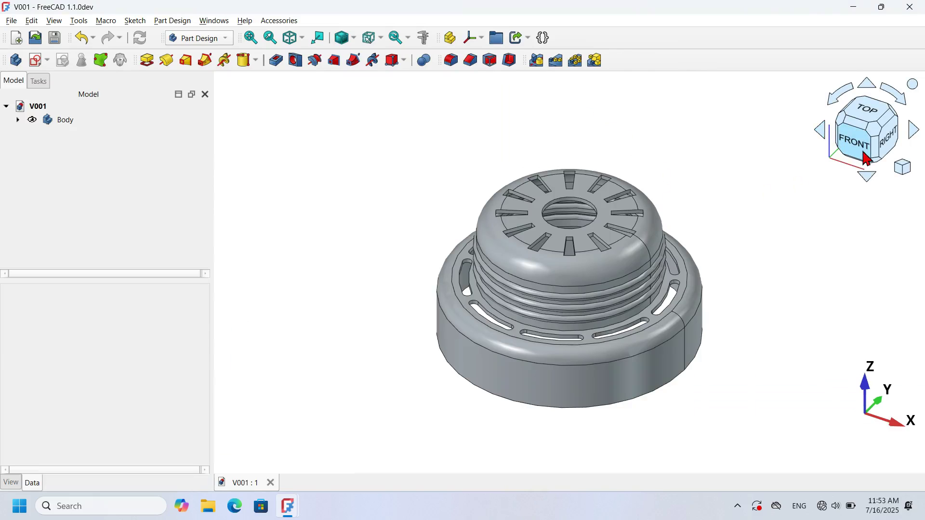
Check the finished part's ribs from the right side, and sketch a 4 mm diameter circle outside the upper cylinder's side.
click(891, 140)
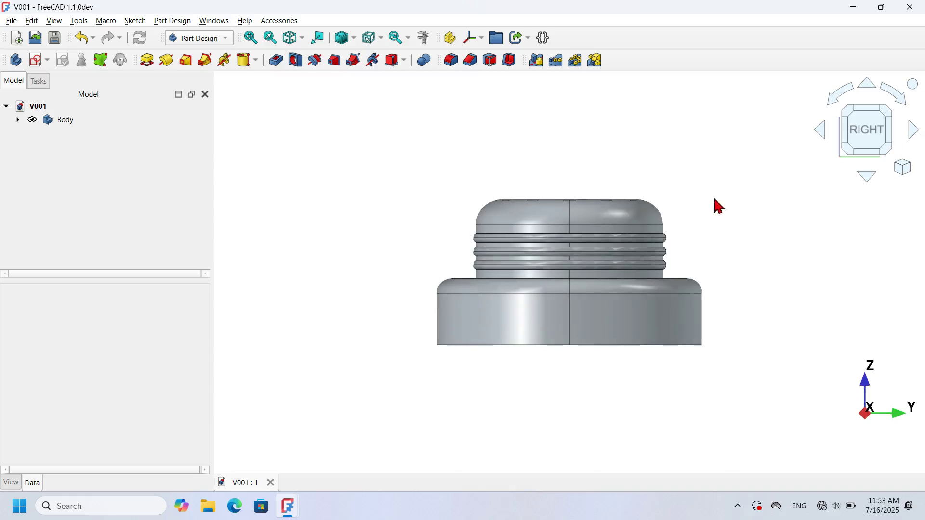
scroll(651, 245, up, 8)
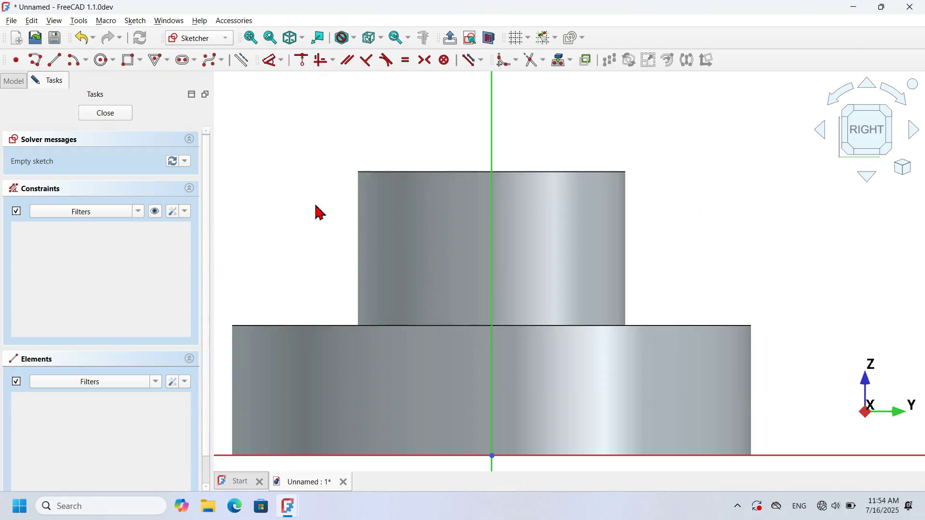
click(102, 62)
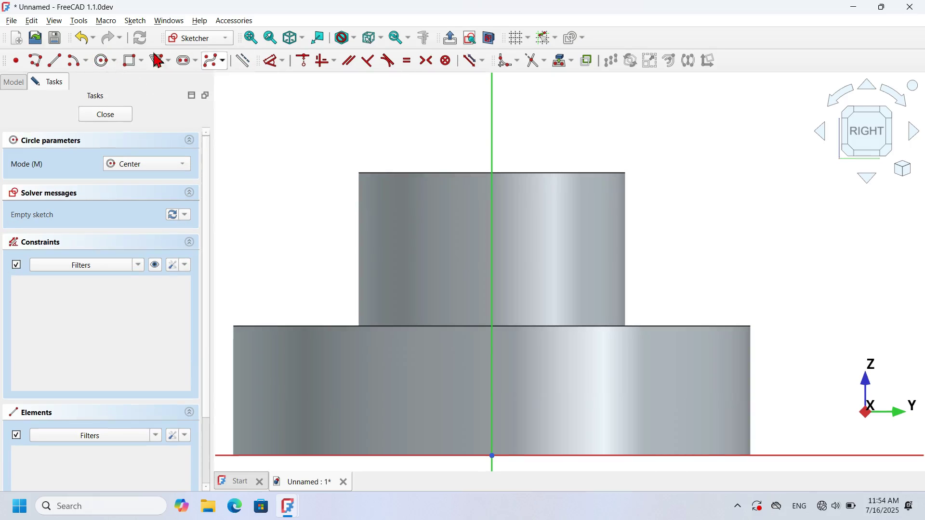
scroll(652, 228, up, 2)
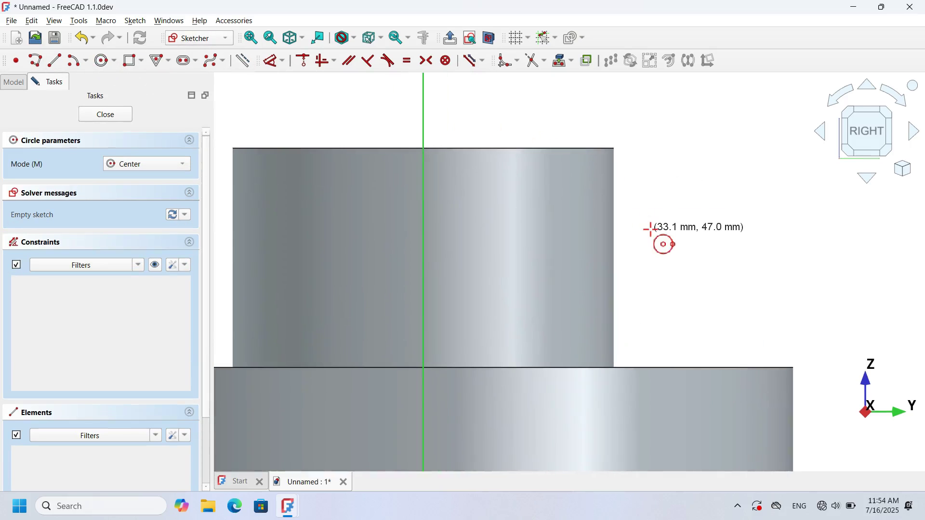
click(683, 216)
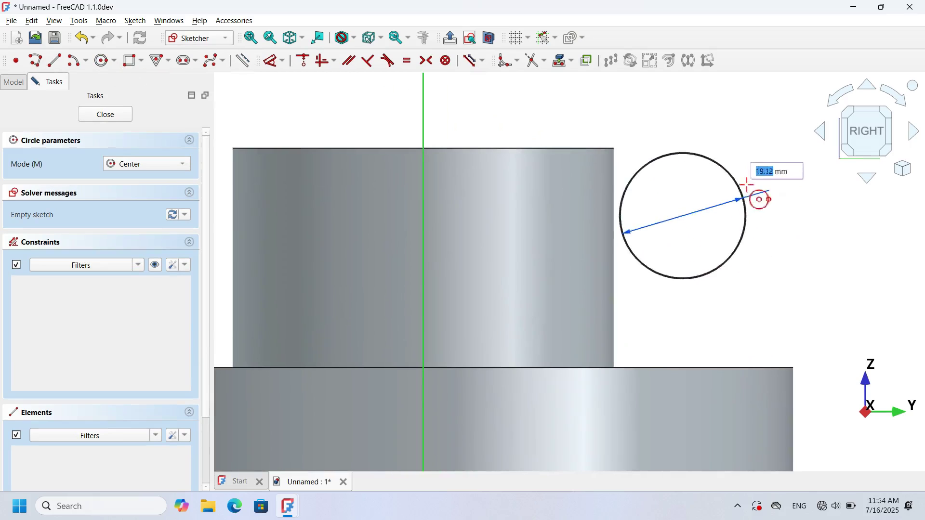
text(4)
key(Return)
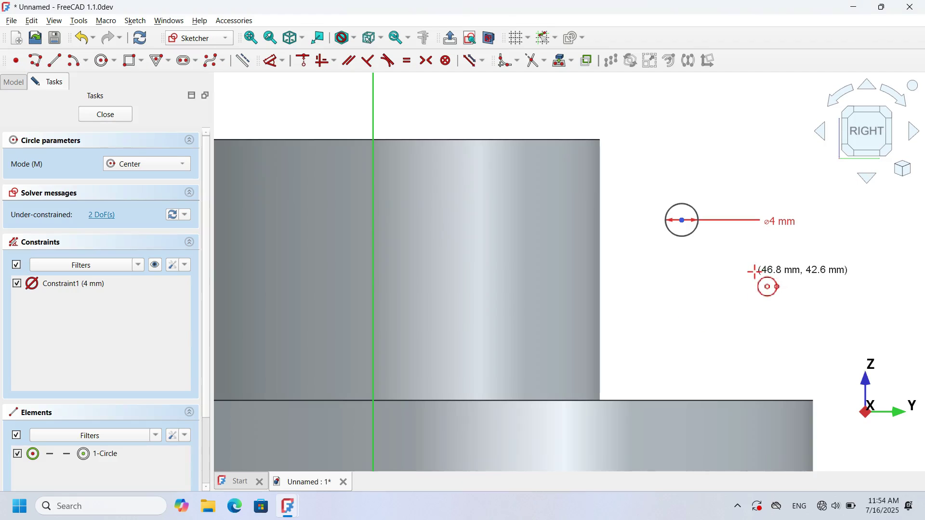
key(Escape)
Duplicate the 4 mm circle twice and place two of the circles side by side below the remaining one.
drag(650, 179, 732, 276)
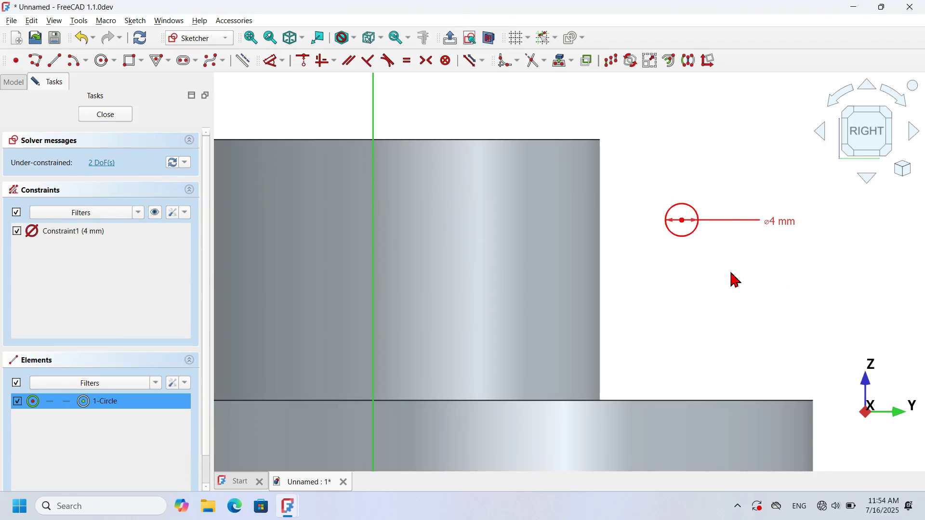
key(ctrl+v)
key(ctrl+v)
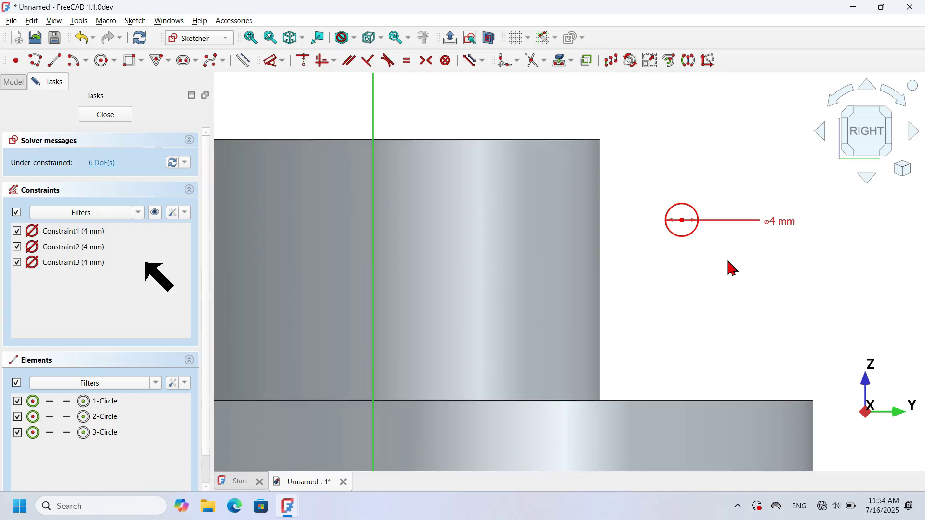
click(723, 197)
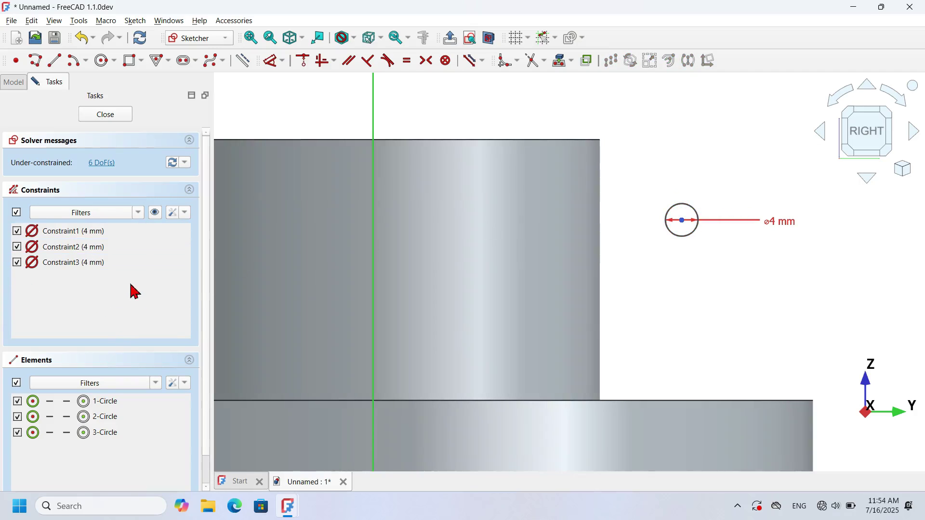
drag(682, 222, 707, 308)
drag(683, 222, 669, 309)
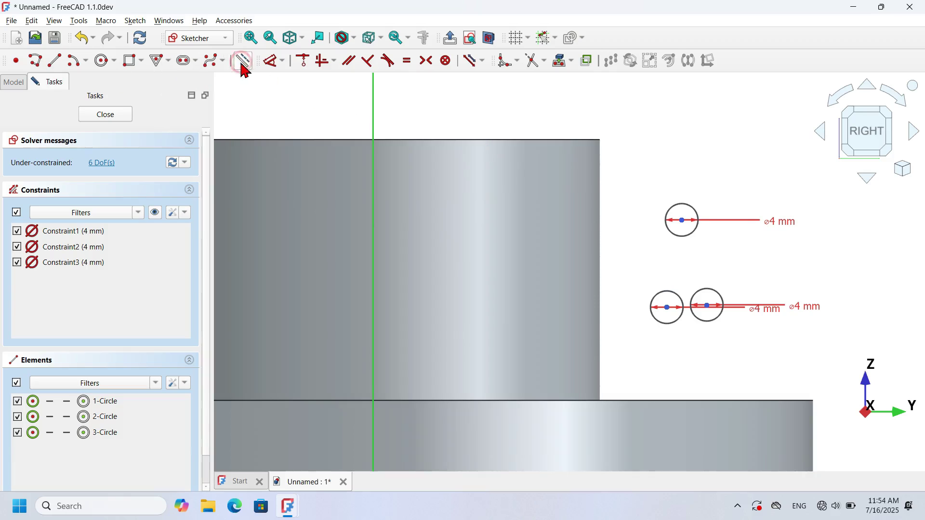
Draw a vertical construction line just inside the upper cylinder's side edge and set its length to 22 mm.
click(54, 62)
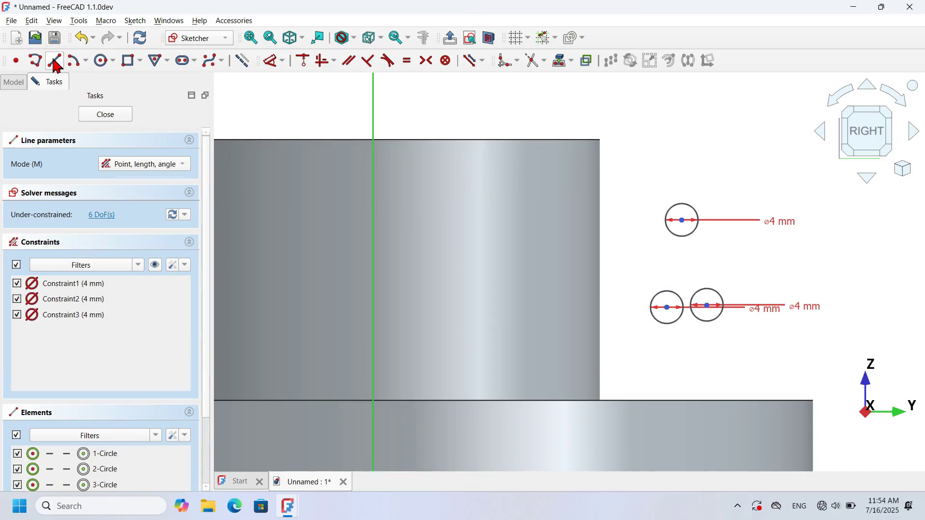
click(584, 210)
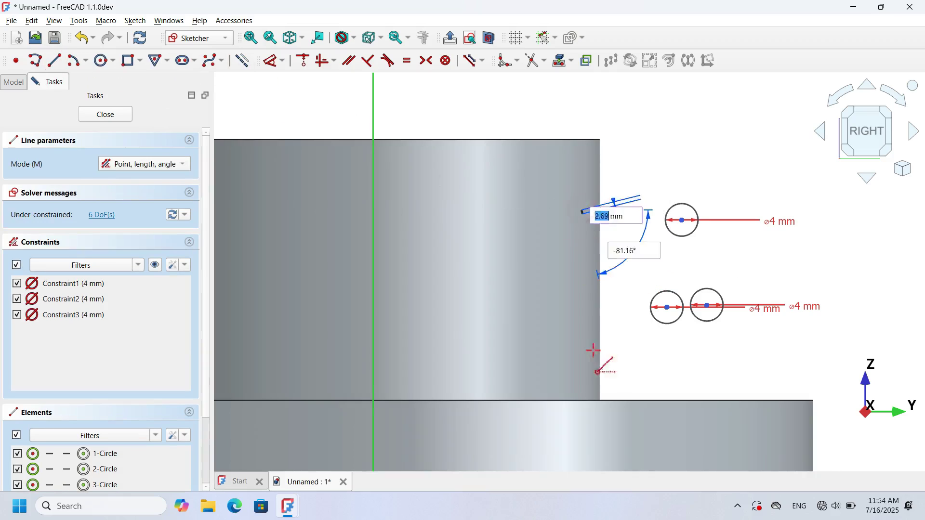
click(582, 399)
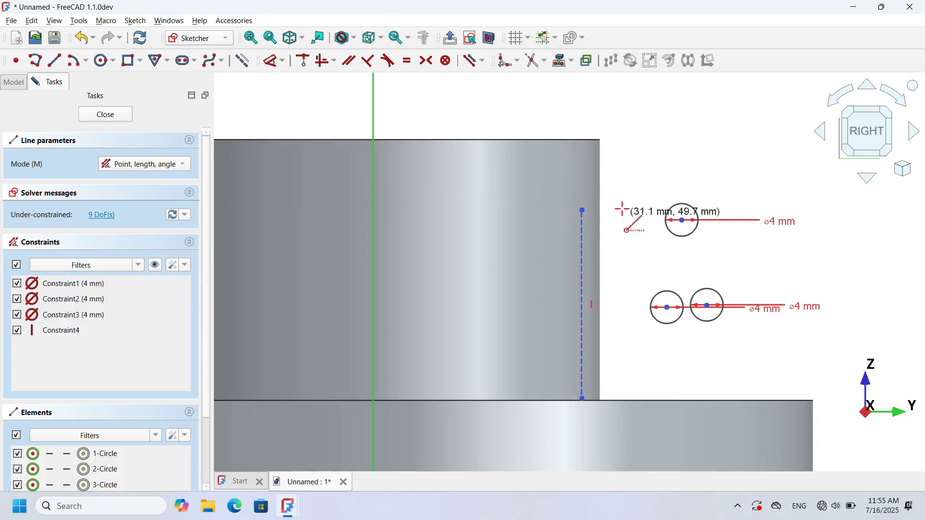
click(274, 61)
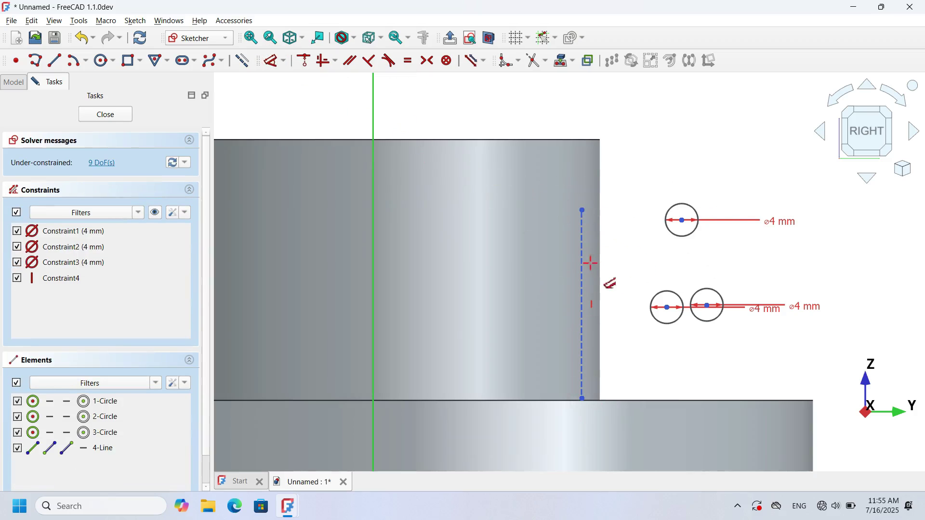
click(580, 260)
click(478, 275)
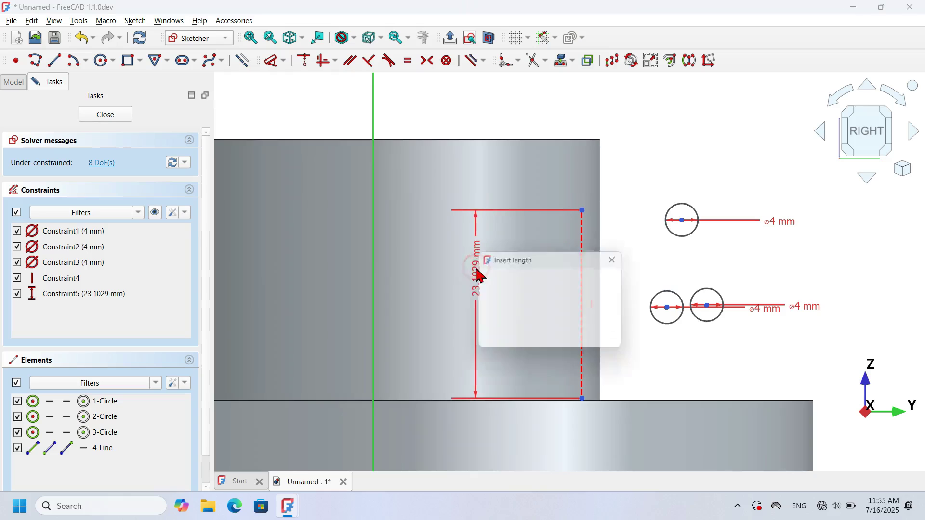
text(22)
key(Return)
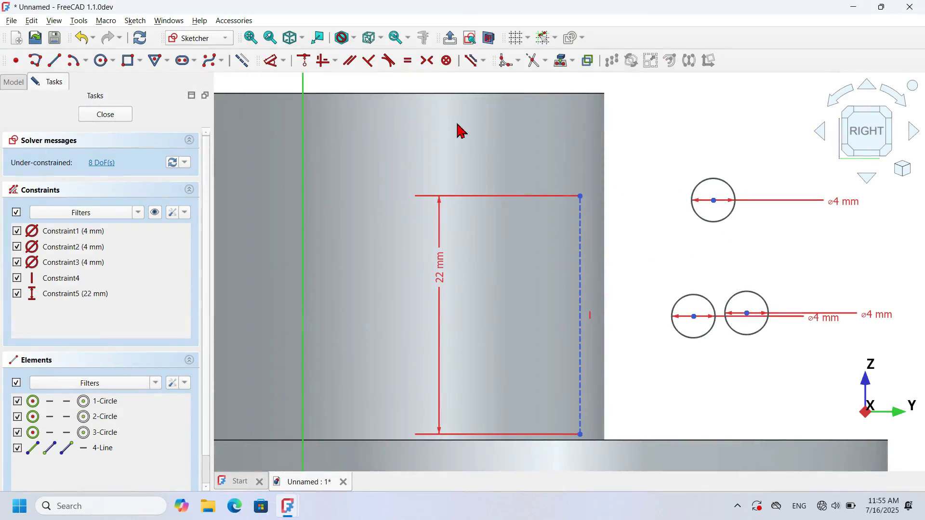
Constrain the upper circle's centre to the midpoint of the construction line by making the line's endpoints symmetric about it.
click(428, 65)
click(582, 195)
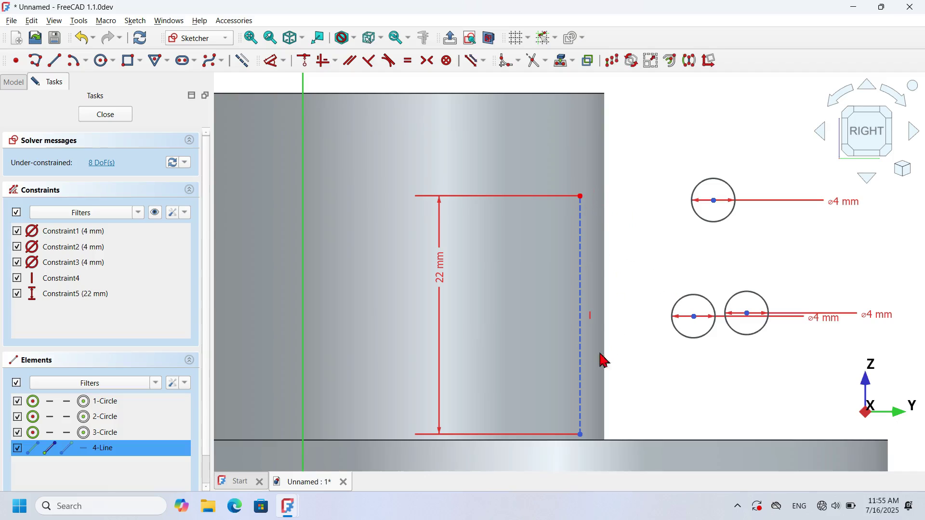
click(581, 436)
click(715, 196)
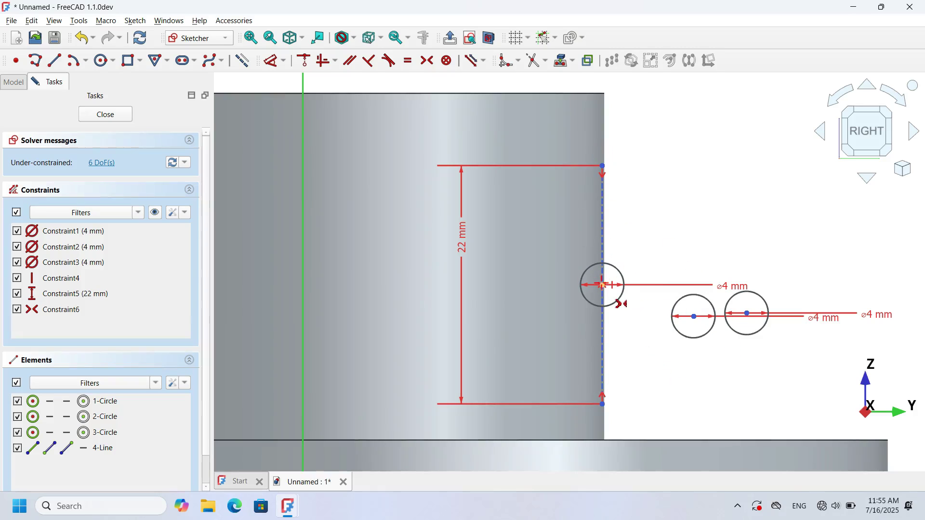
Centre the other two circles with symmetry constraints, each midway between the middle circle's centre and one end of the construction line.
click(602, 165)
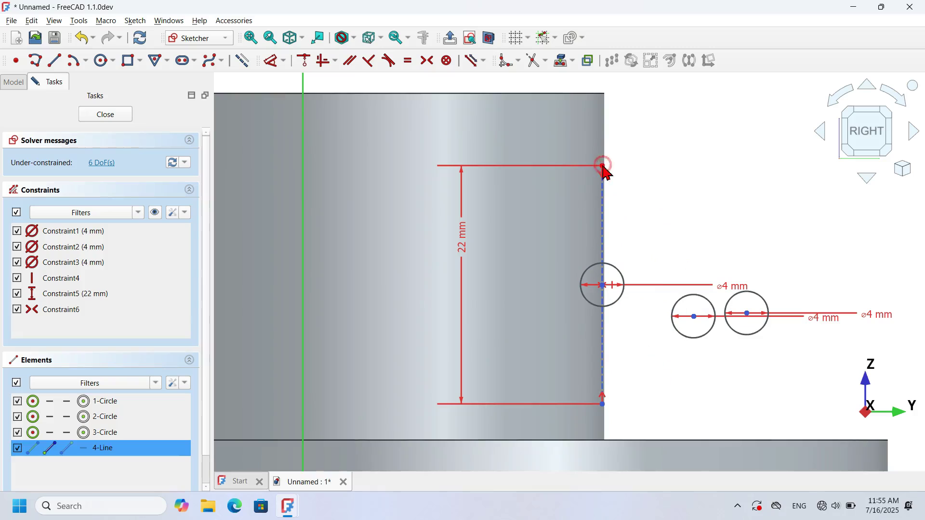
click(603, 286)
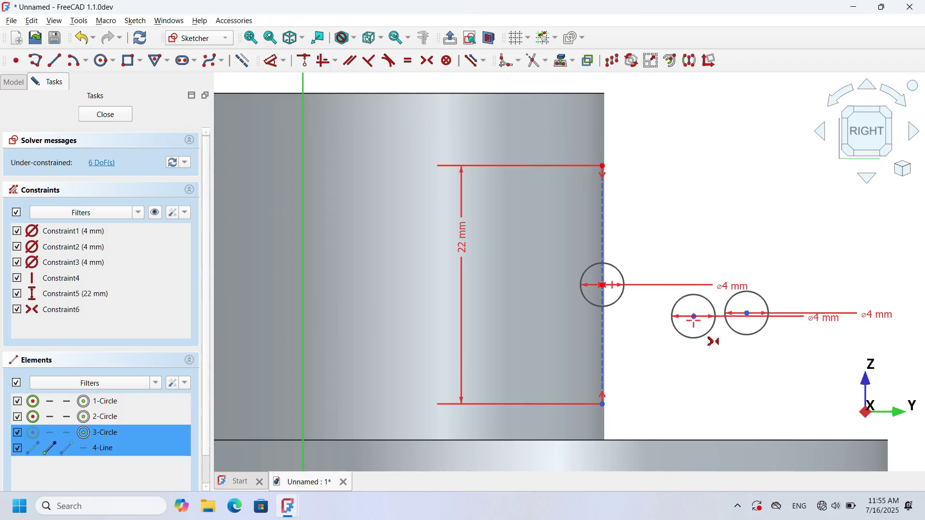
click(694, 317)
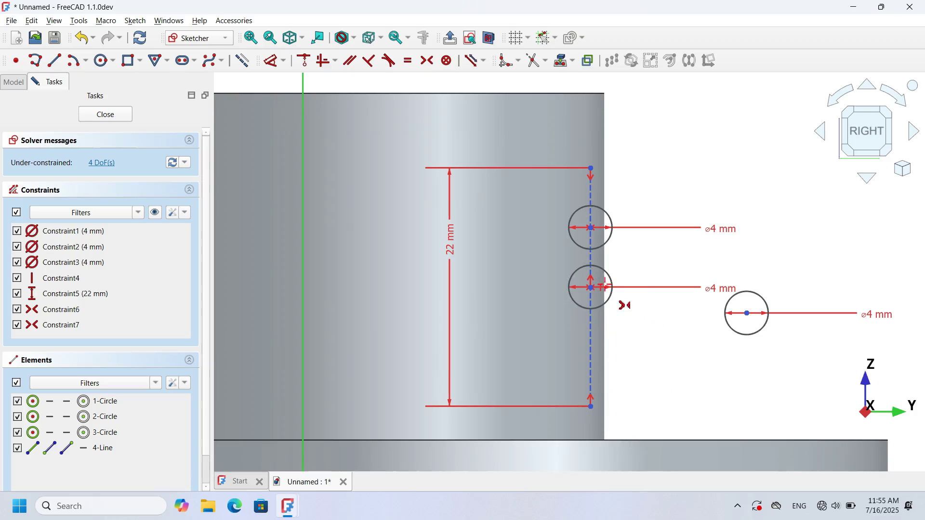
click(590, 286)
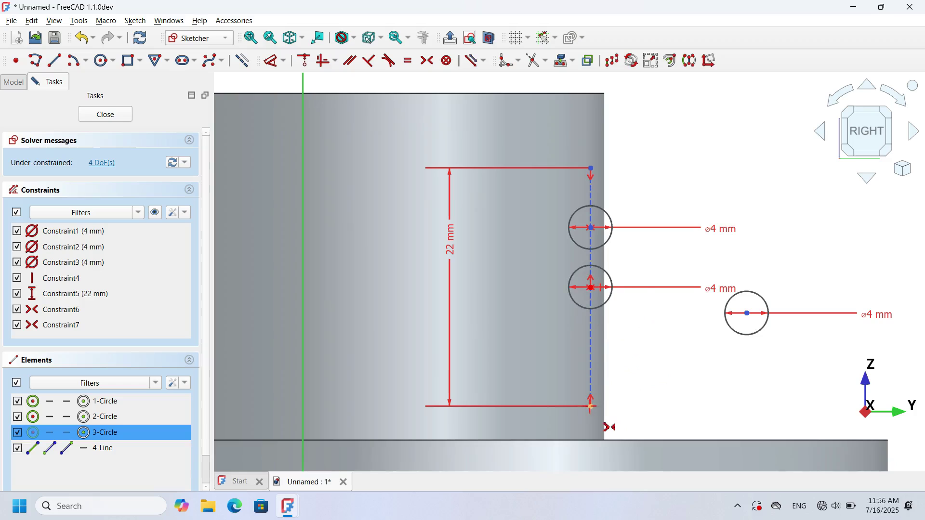
click(591, 406)
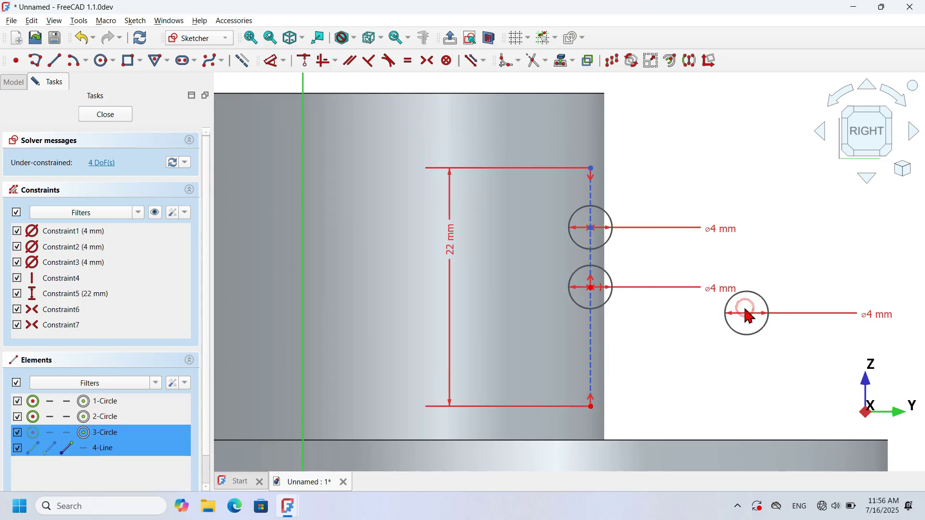
click(745, 308)
Project the upper edges of the cylinder and of the base disc into the sketch as external geometry.
scroll(612, 256, down, 3)
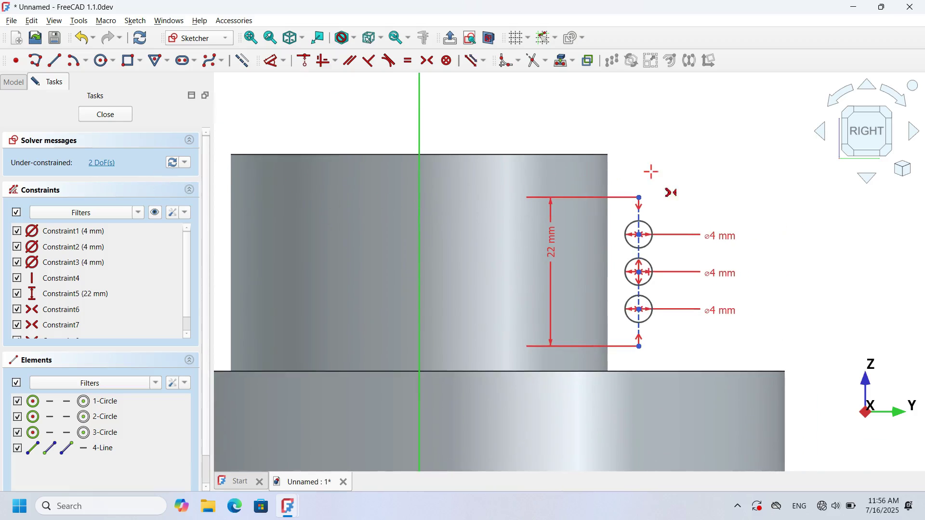
scroll(656, 172, up, 2)
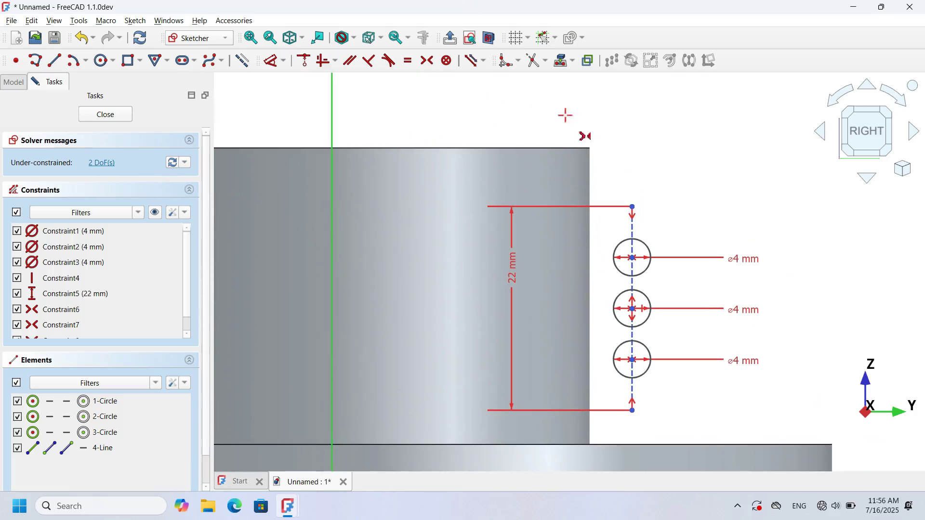
scroll(549, 150, down, 3)
scroll(577, 151, up, 2)
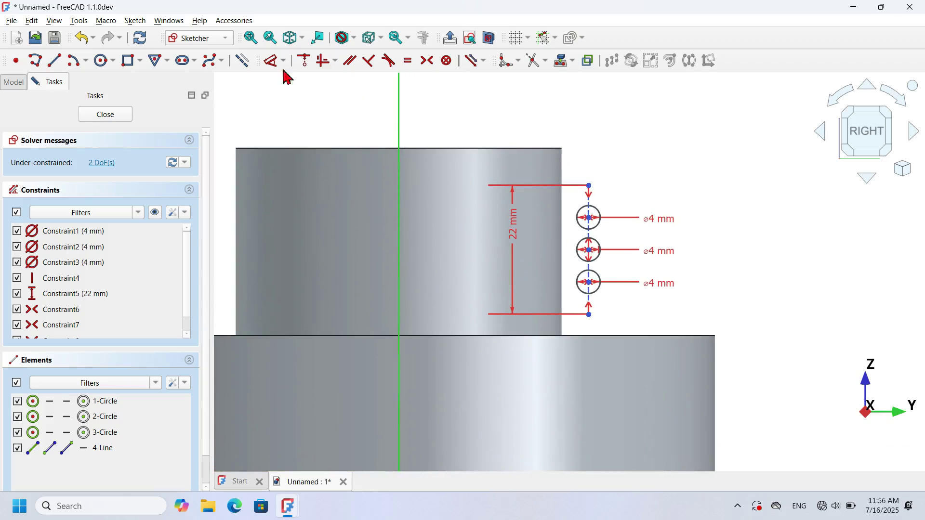
click(561, 64)
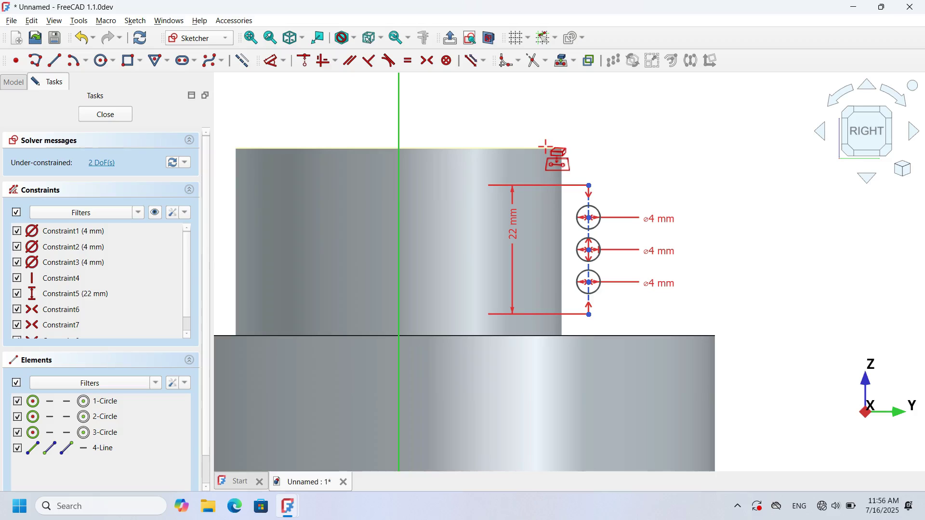
click(546, 146)
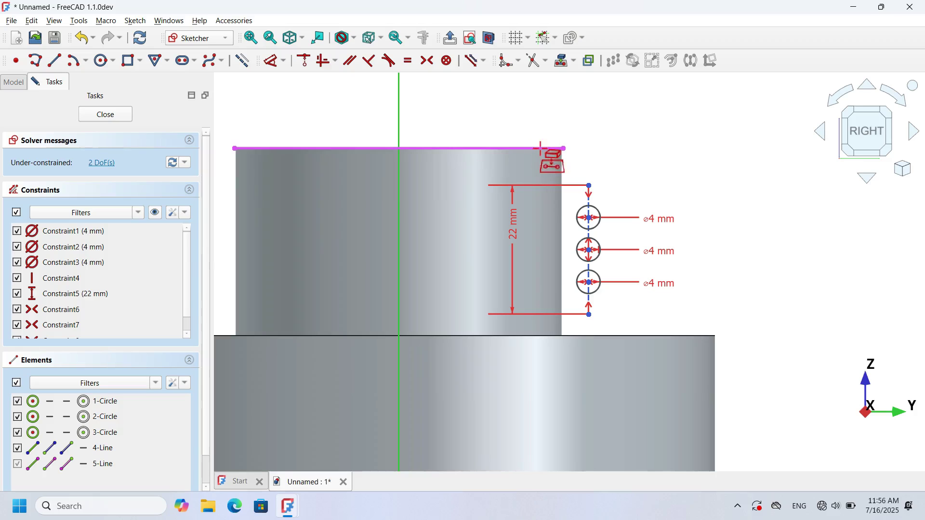
click(601, 336)
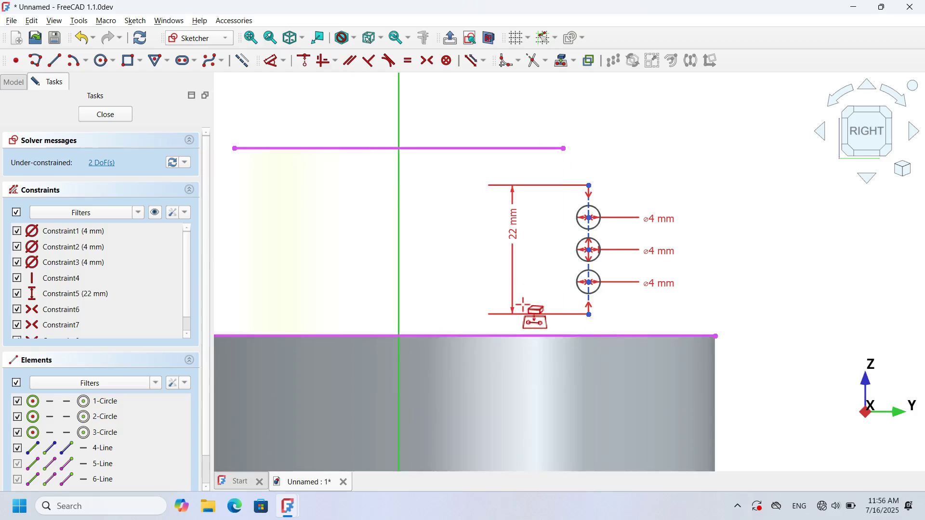
Constrain the lower endpoint of the construction line onto the projected upper edge of the base disc.
scroll(523, 305, up, 2)
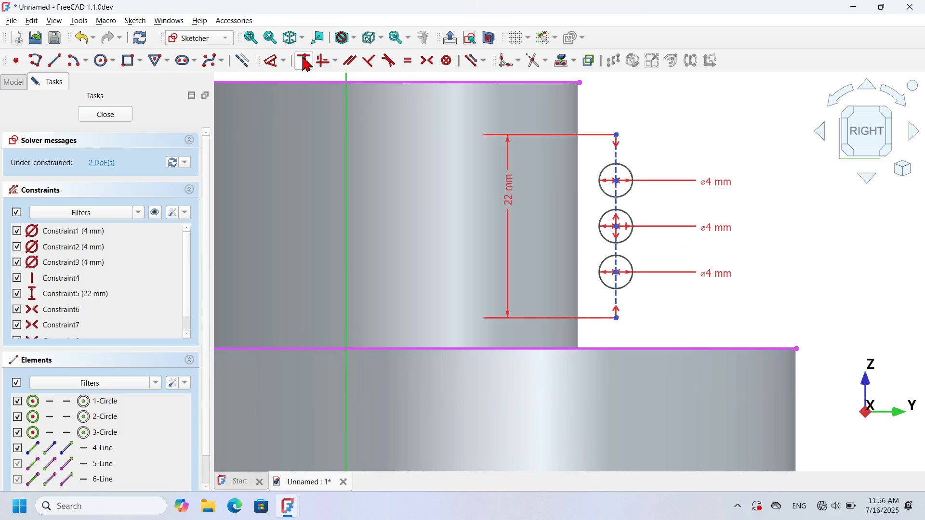
click(304, 61)
click(617, 319)
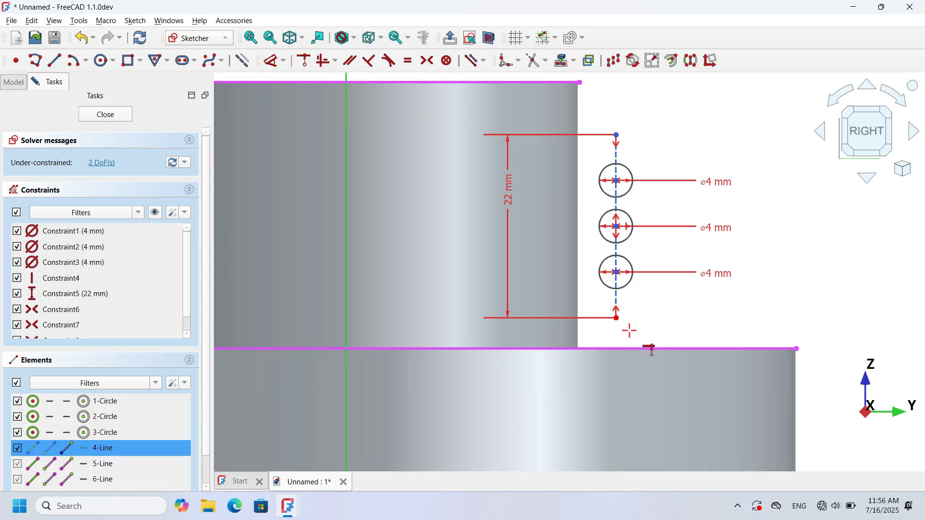
click(656, 346)
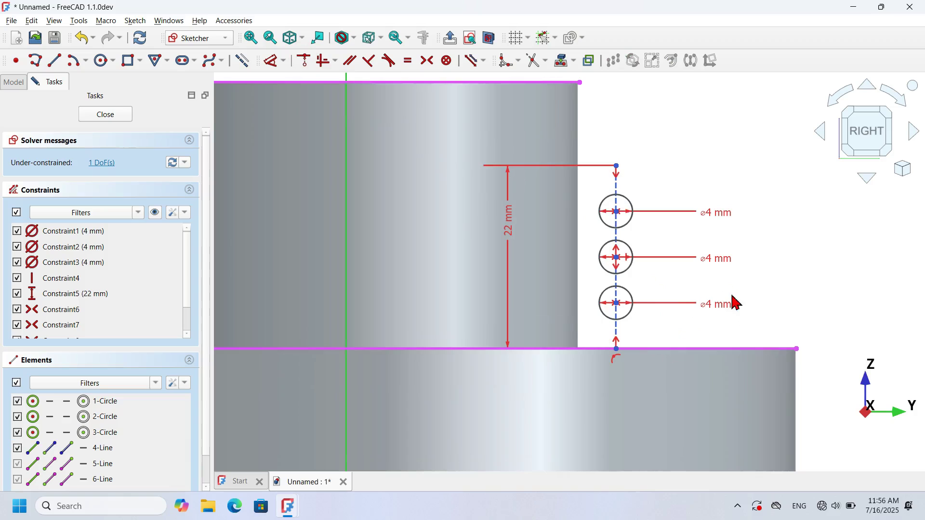
Set the horizontal distance between the construction line and the outer end of the neck's projected top edge to 0.75 mm and close the sketch.
drag(621, 291, 543, 293)
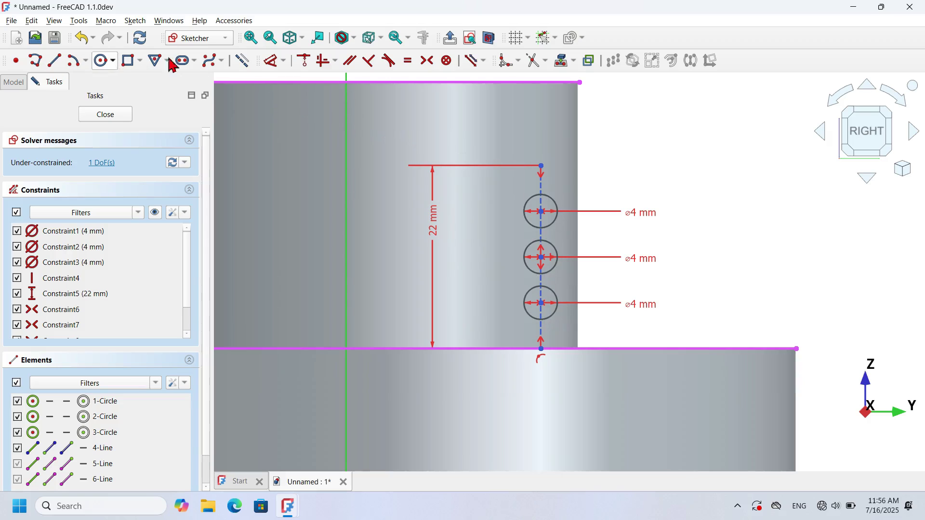
click(270, 60)
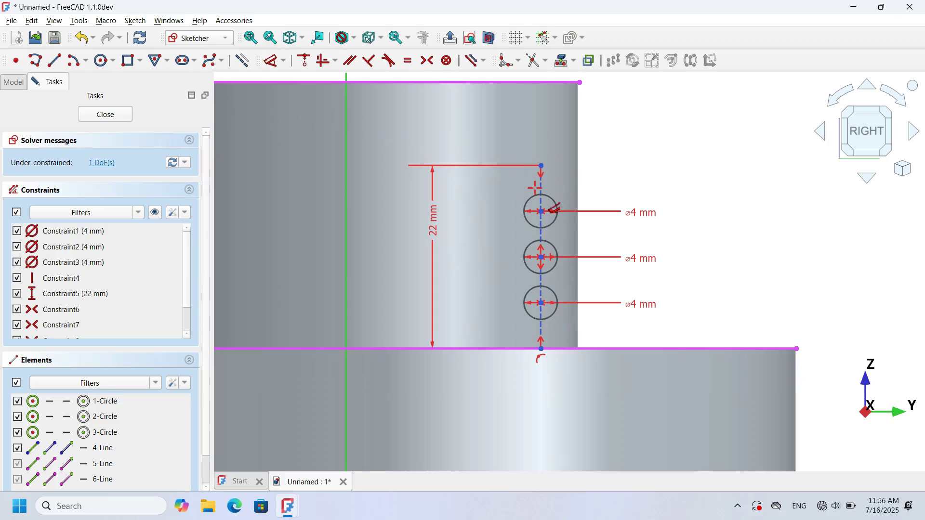
click(540, 188)
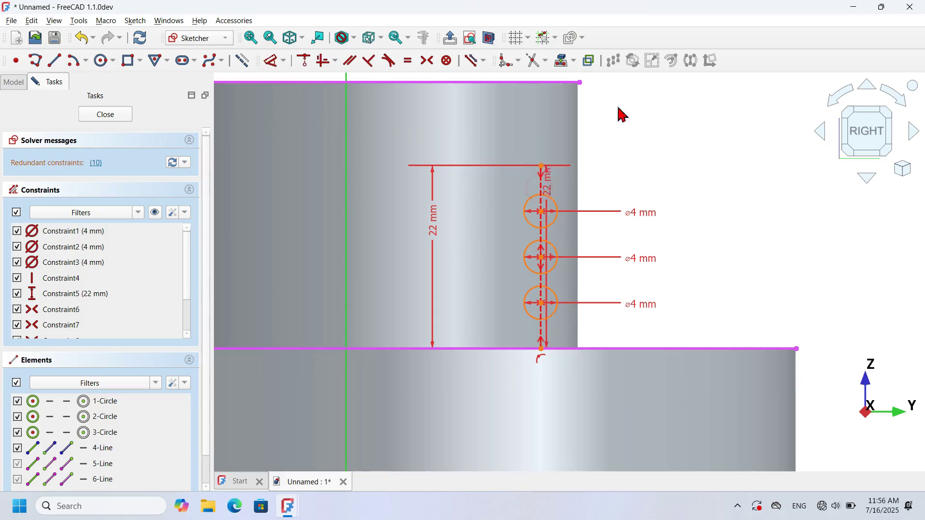
click(580, 83)
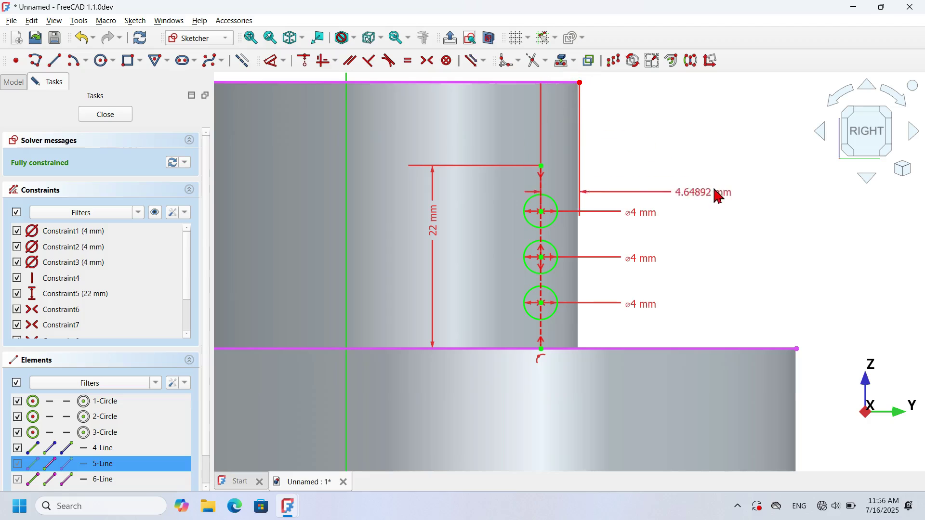
click(748, 188)
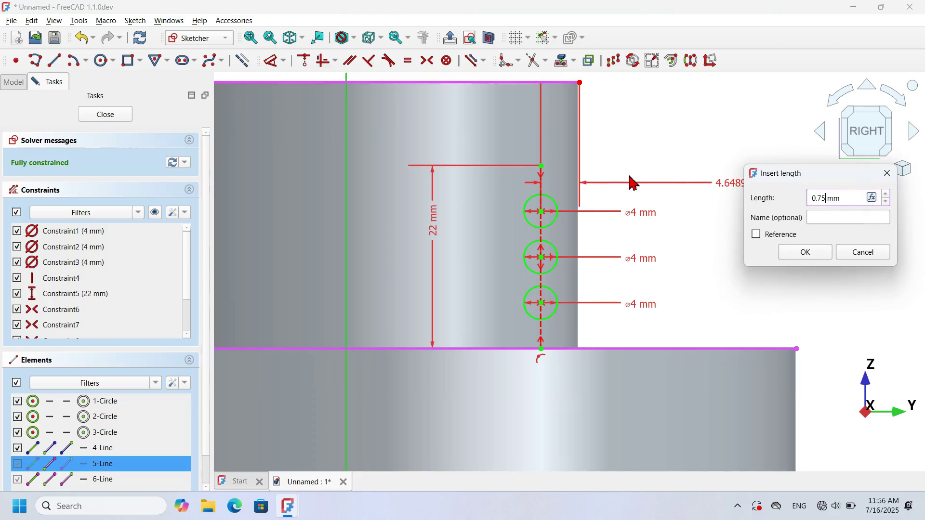
key(Return)
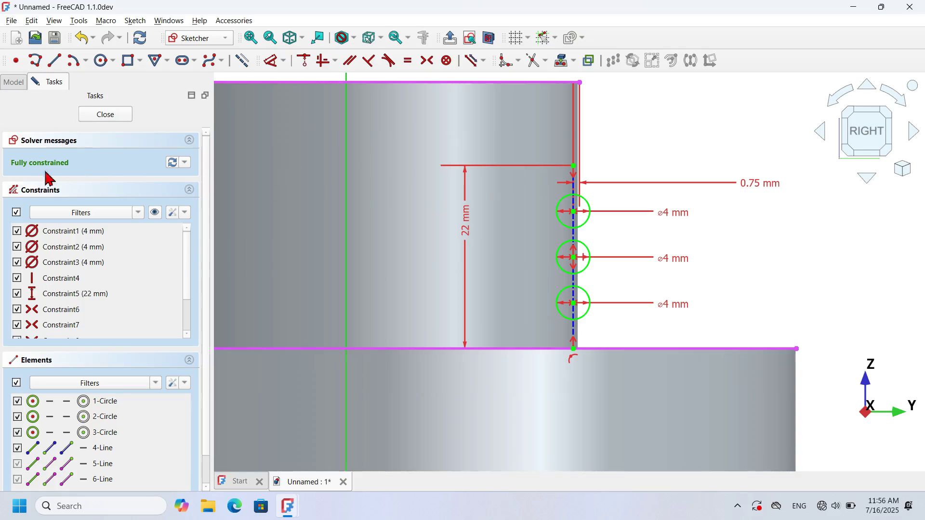
click(105, 114)
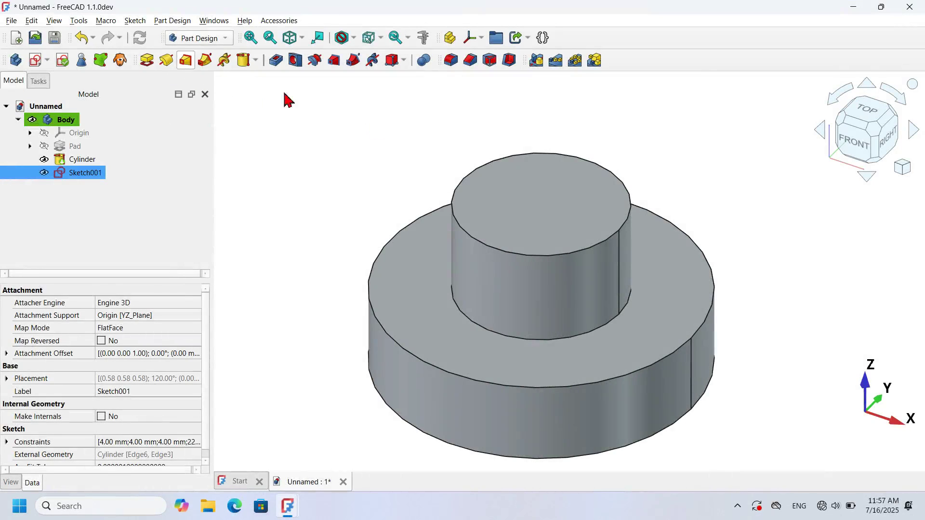
Revolve the three rib circles 360° about the vertical sketch axis to form rings around the neck.
middle_drag(813, 238, 687, 262)
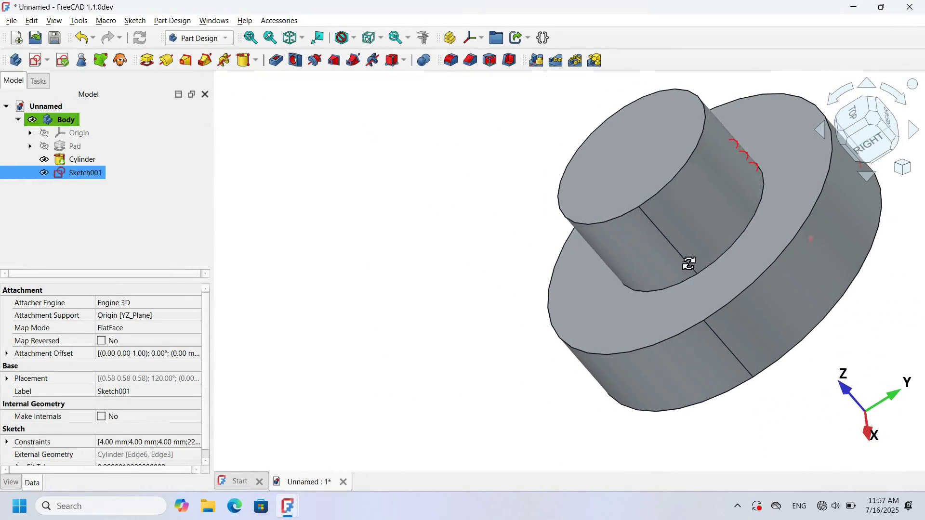
click(166, 60)
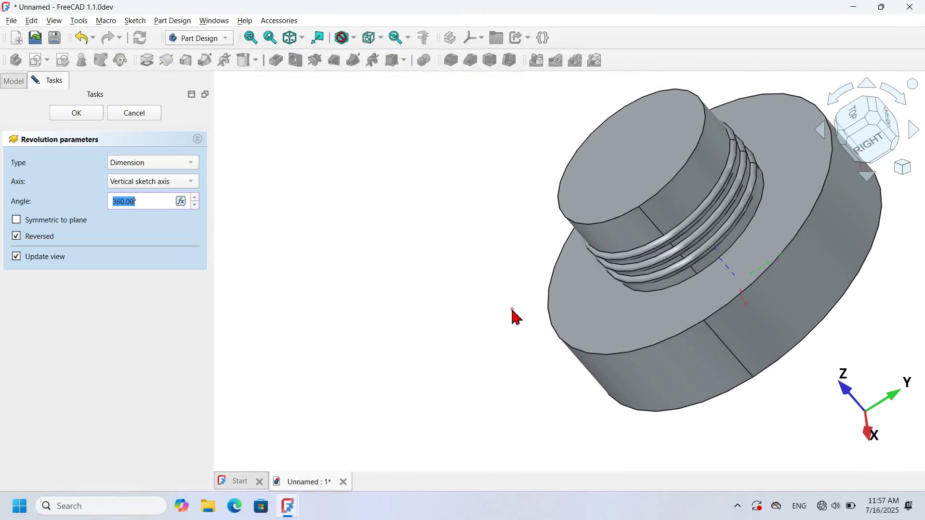
middle_drag(515, 316, 599, 305)
scroll(521, 283, up, 3)
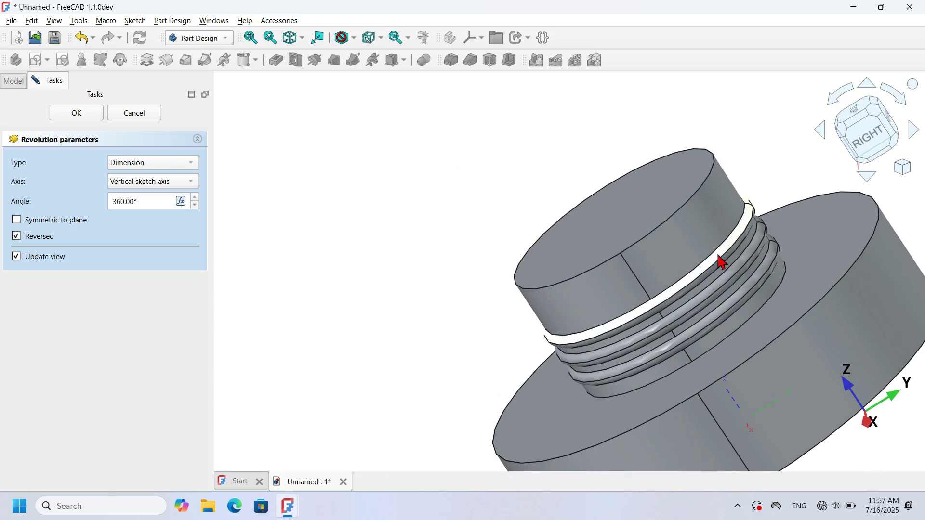
click(77, 113)
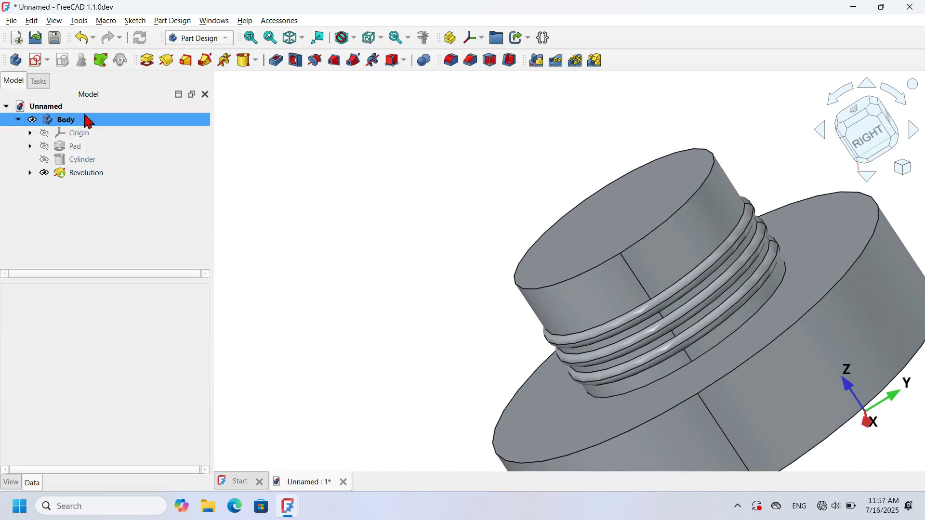
Fillet the upper outer edge of the base disc with a 6 mm radius.
click(368, 245)
key(0)
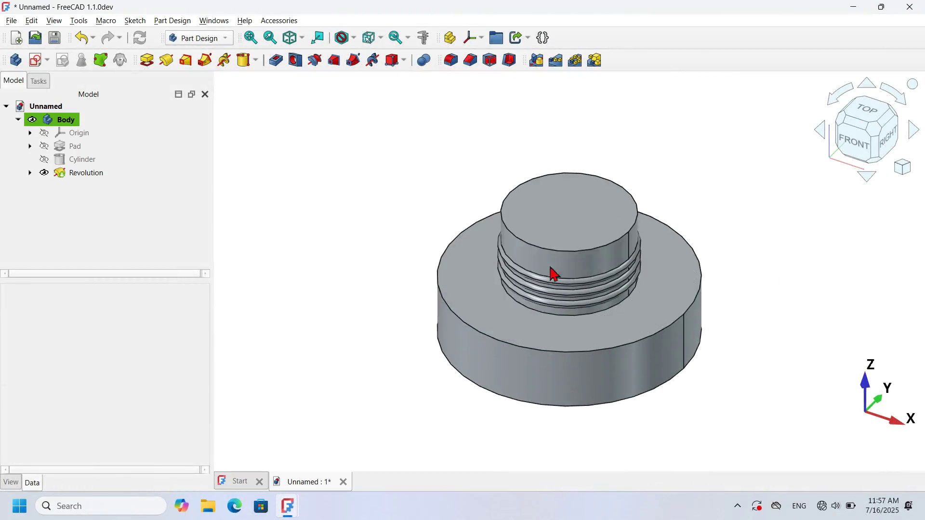
click(543, 352)
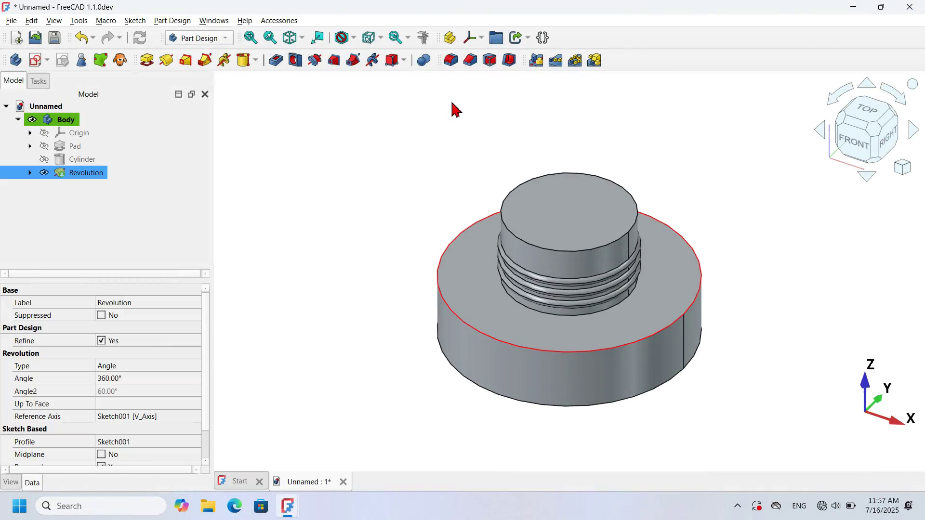
click(452, 61)
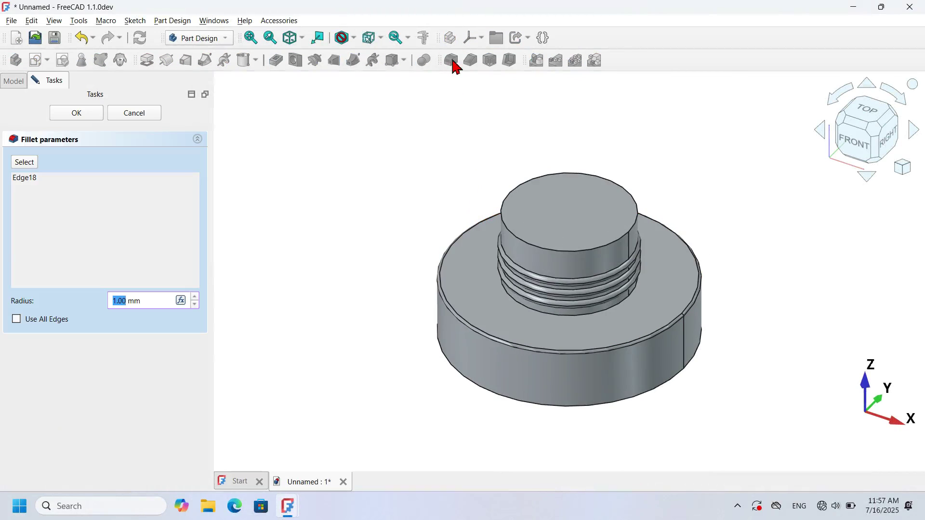
drag(154, 301, 77, 306)
text(4)
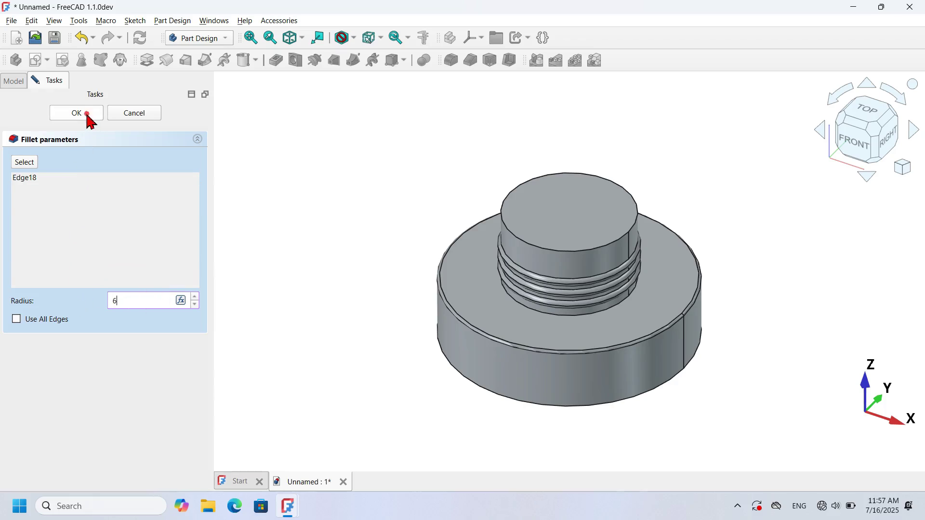
click(88, 116)
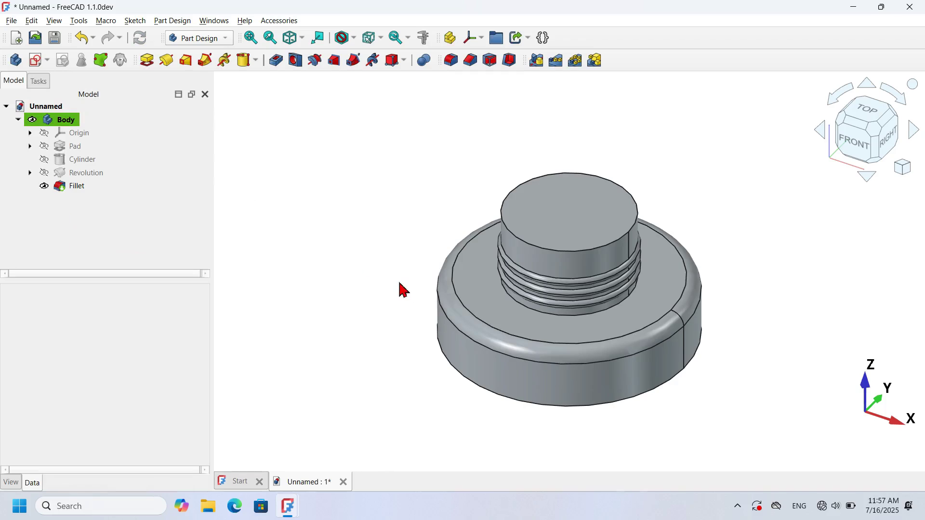
Round the top circular edge of the neck cylinder with a larger fillet than the default radius.
click(594, 249)
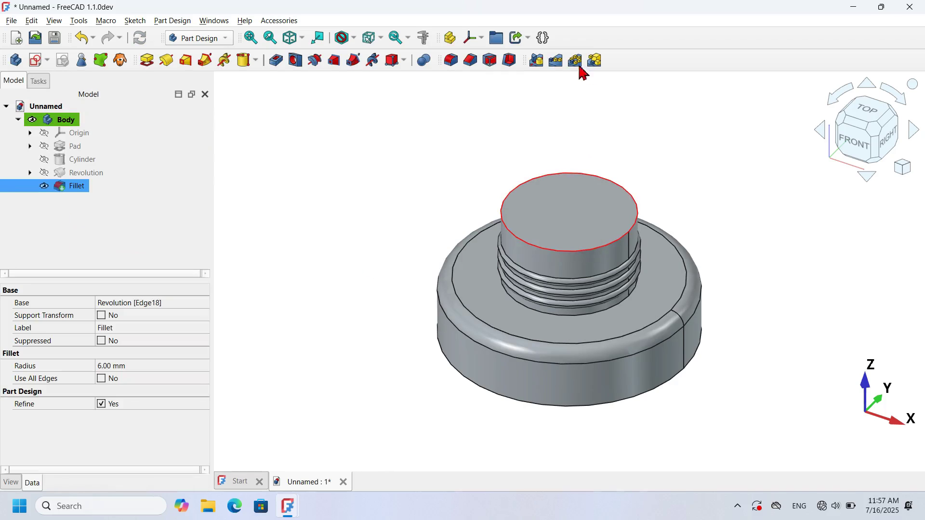
click(452, 60)
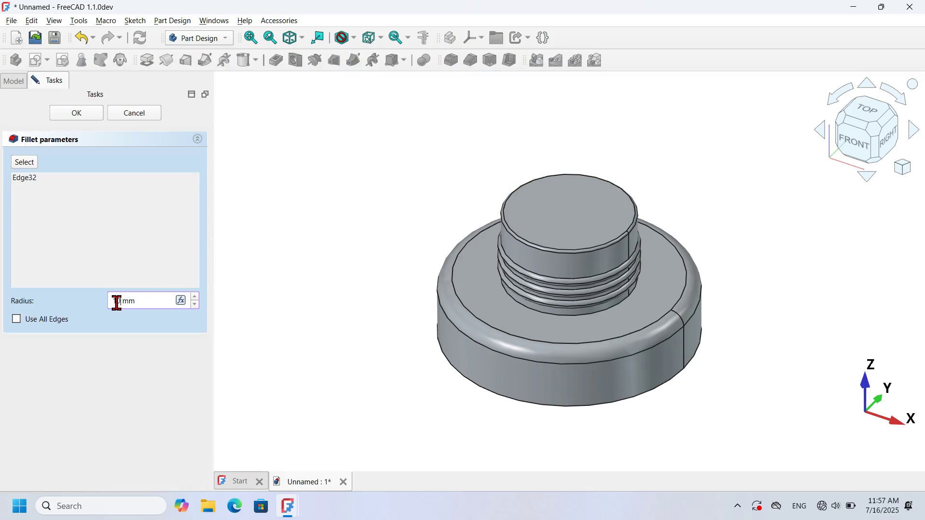
click(89, 116)
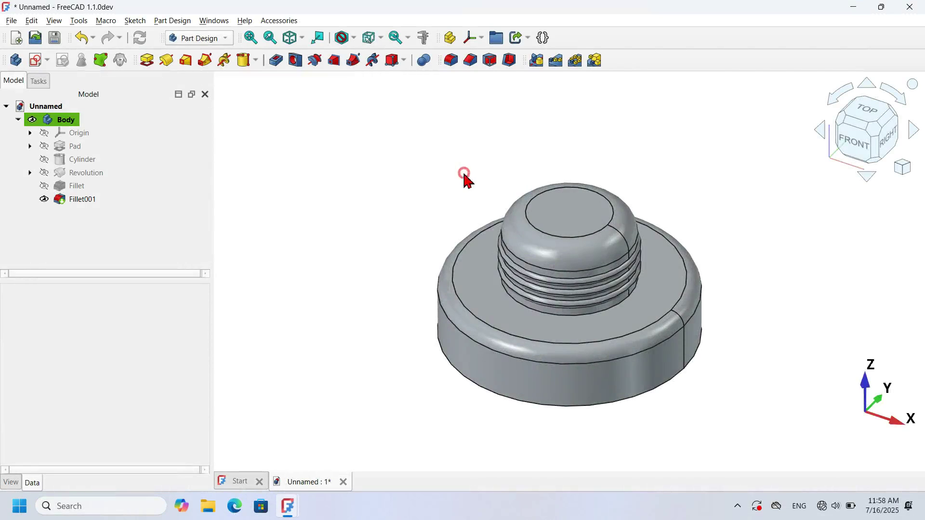
Set the radius of the Cylinder feature to 38 mm and return to the model view.
middle_drag(464, 173, 550, 229)
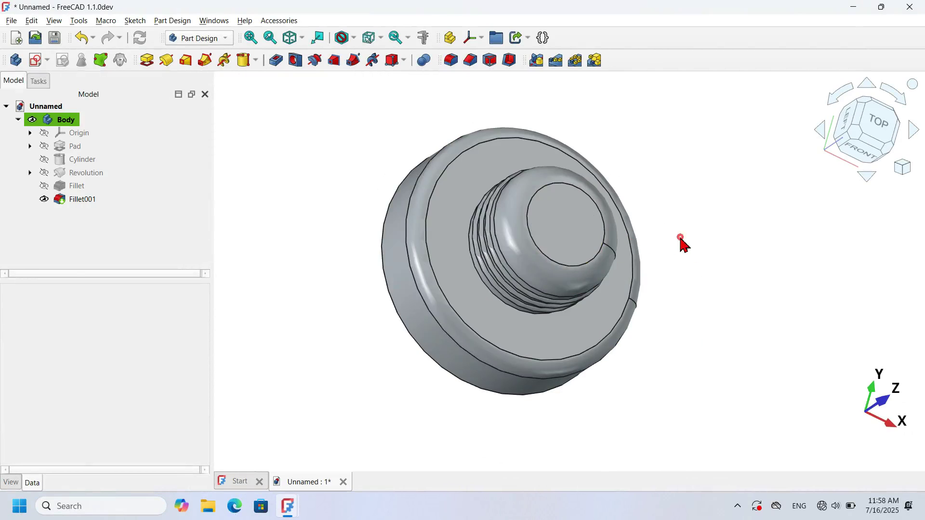
key(0)
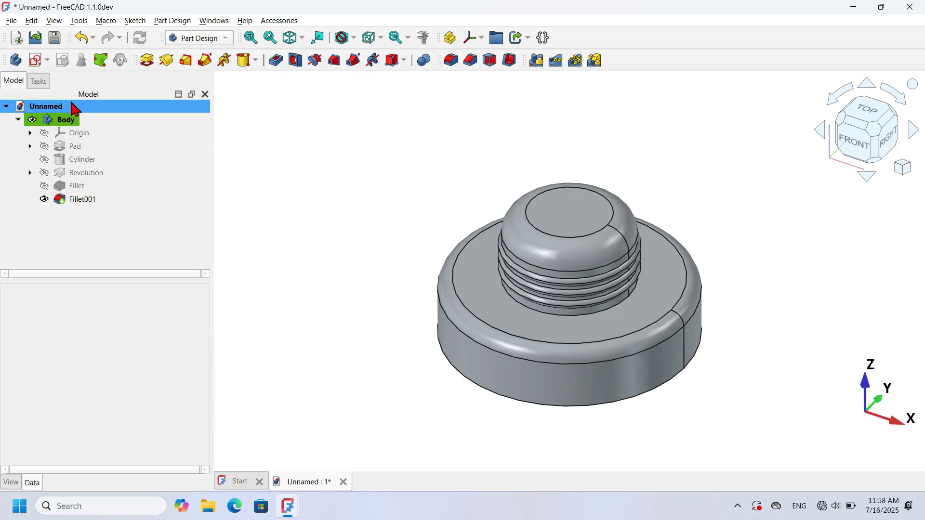
click(81, 164)
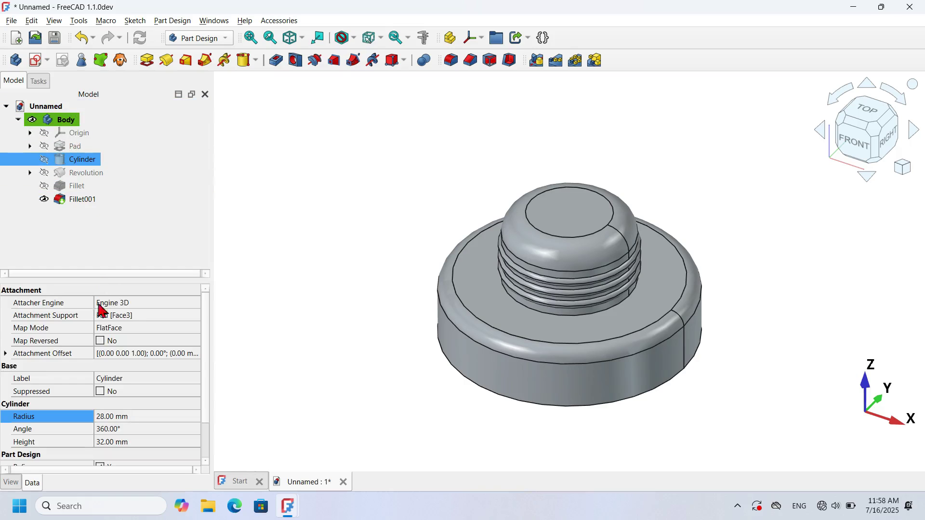
click(62, 415)
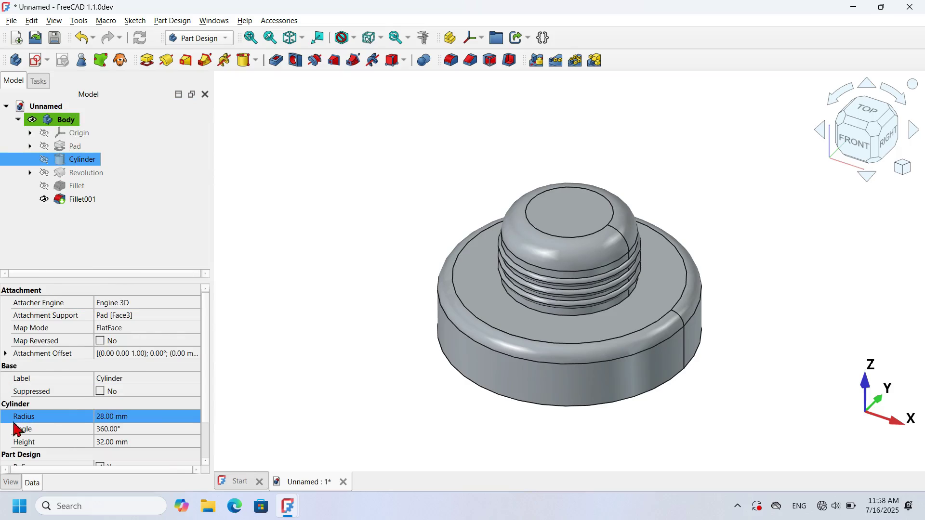
click(155, 416)
text(38)
key(Return)
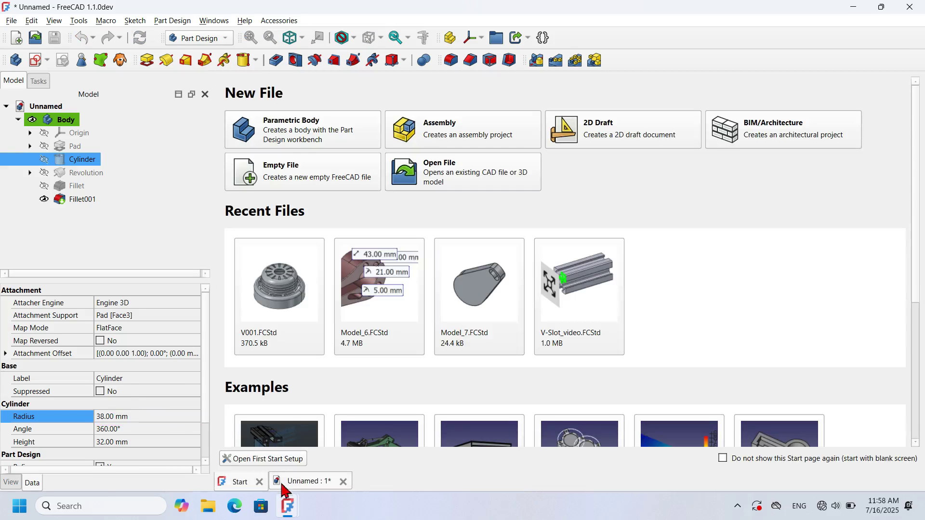
click(297, 483)
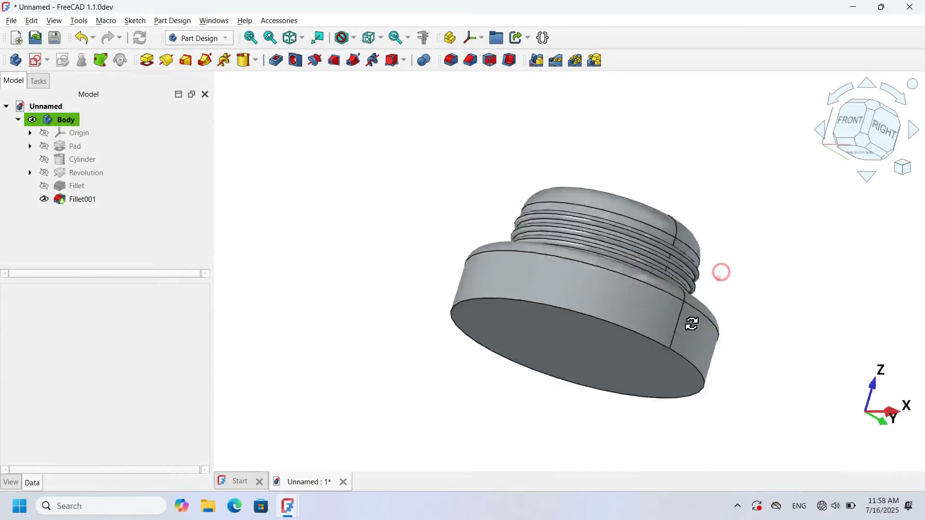
Examine the underside of the finished part in the V001 window, and return to the working document's underside.
middle_drag(721, 271, 718, 294)
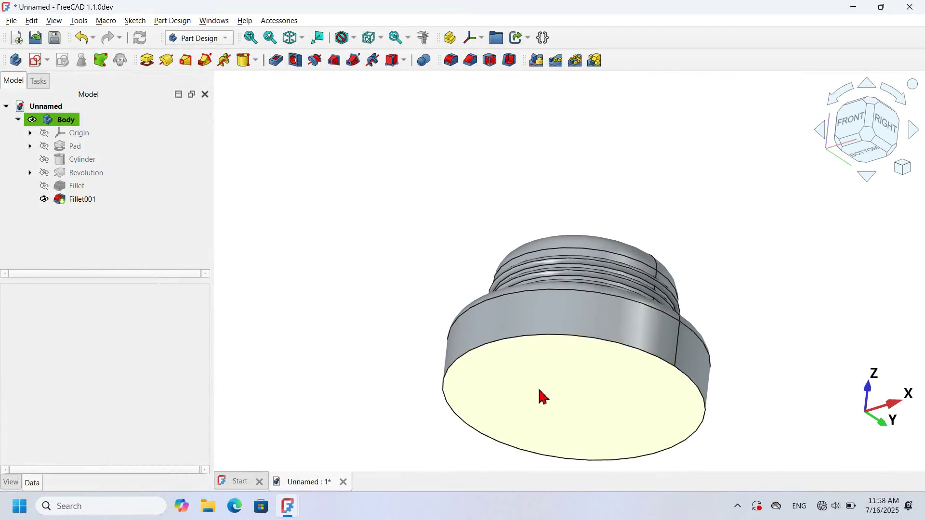
key(alt+Tab)
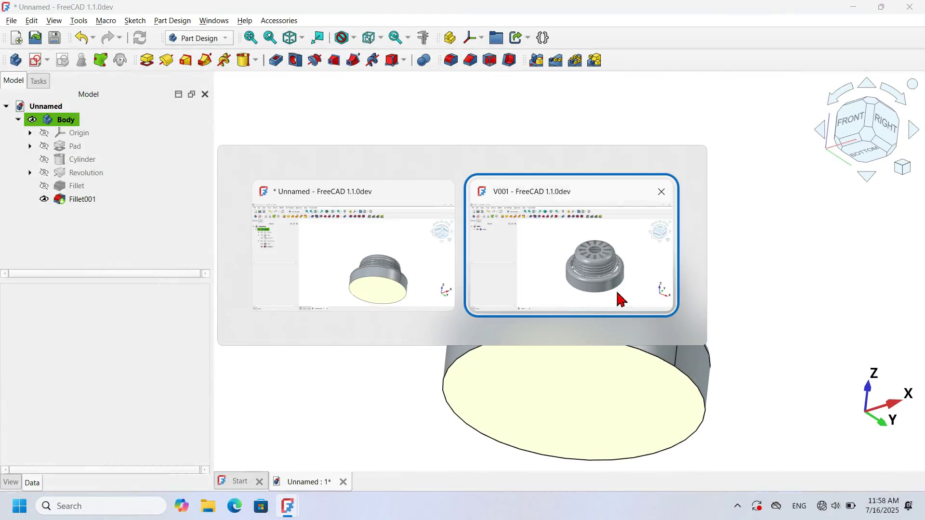
middle_drag(516, 397, 572, 253)
scroll(570, 352, up, 5)
key(0)
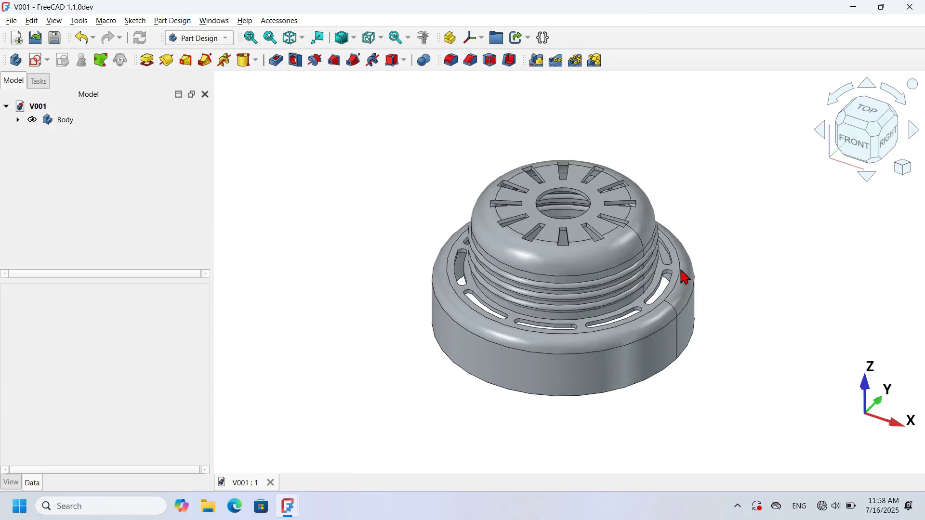
key(alt+Tab)
middle_drag(694, 177, 712, 195)
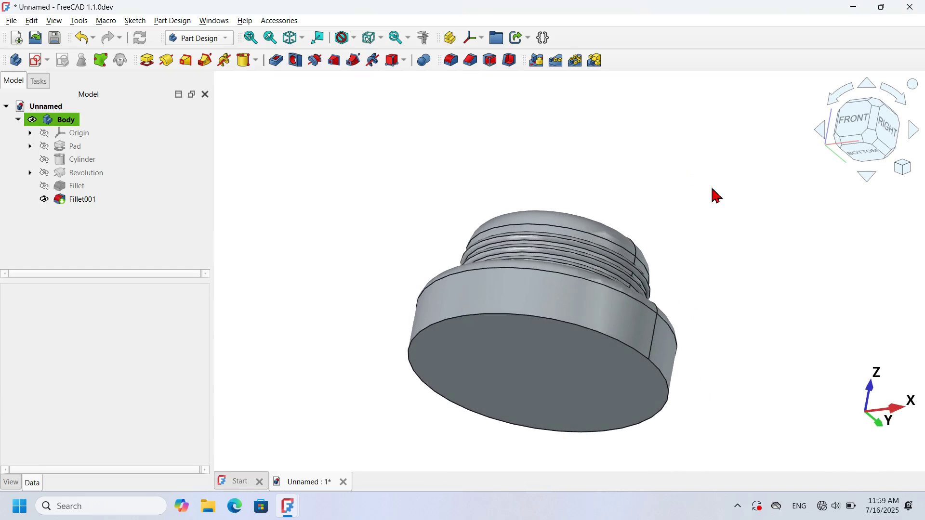
Hollow the body inwards from its flat bottom face with a wall thickness of 1.75 mm.
click(545, 378)
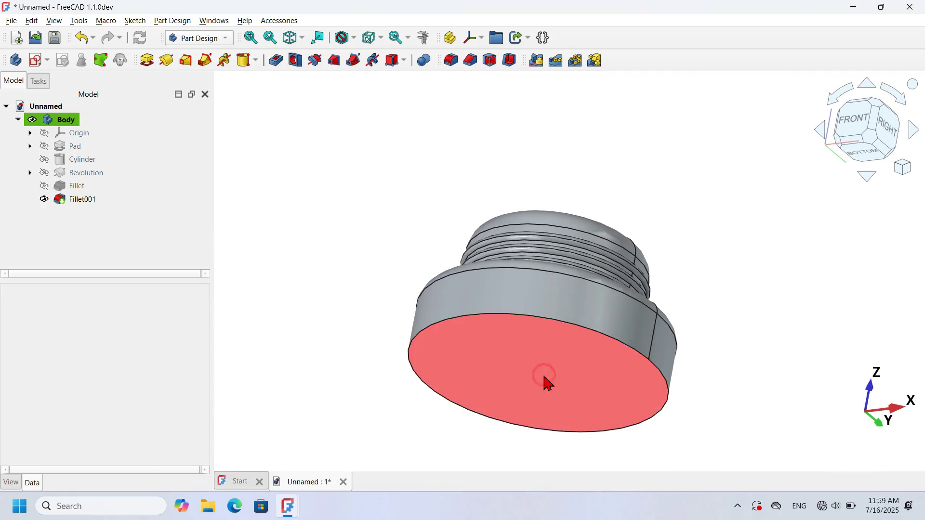
click(510, 60)
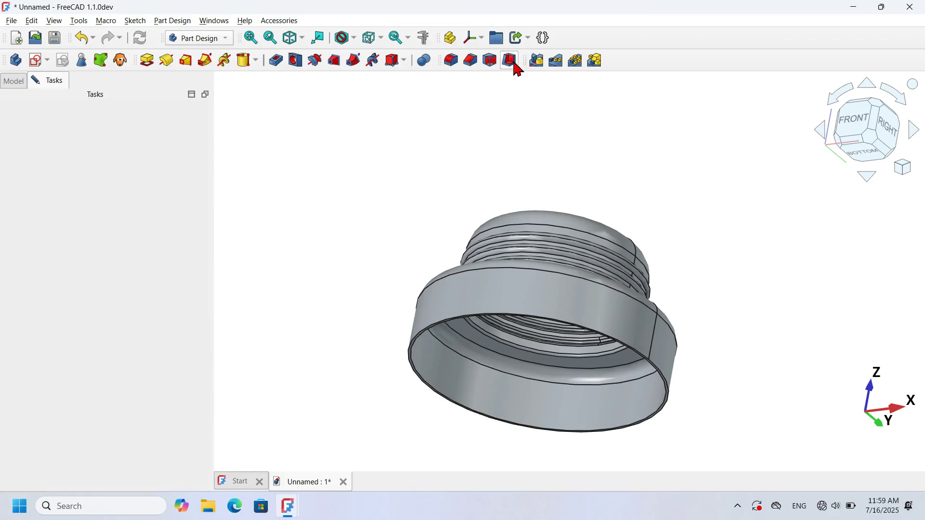
drag(153, 299, 97, 298)
text(1,)
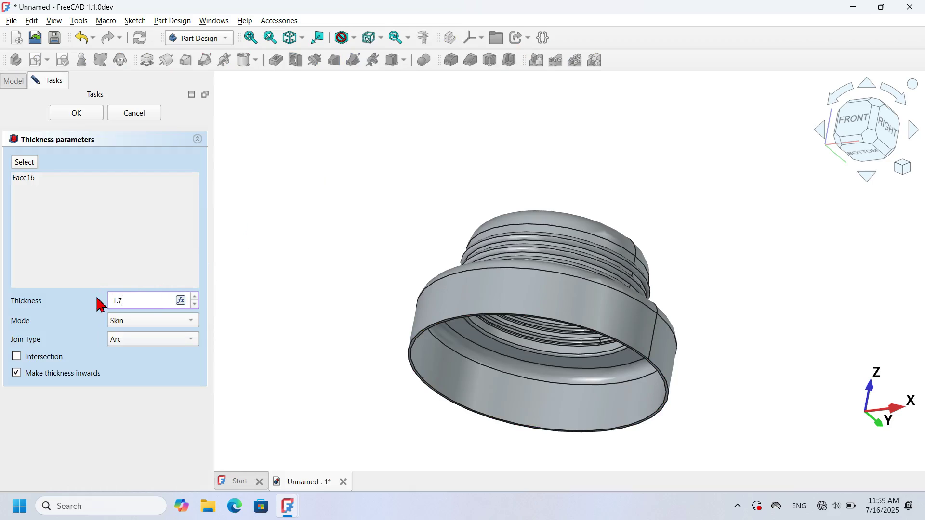
middle_drag(382, 382, 398, 398)
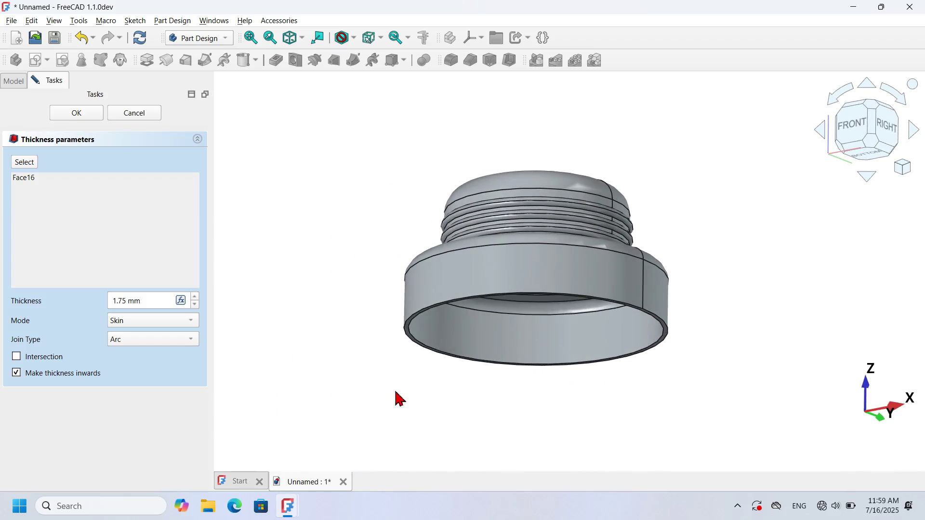
click(82, 117)
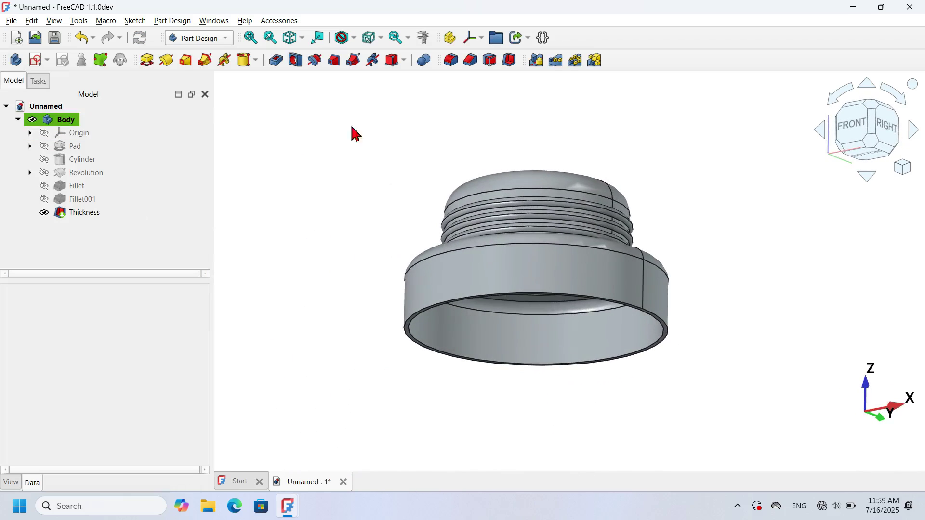
Examine the top of the finished part in the V001 window, and return to the working document.
key(0)
middle_drag(586, 131, 609, 180)
key(alt+Tab)
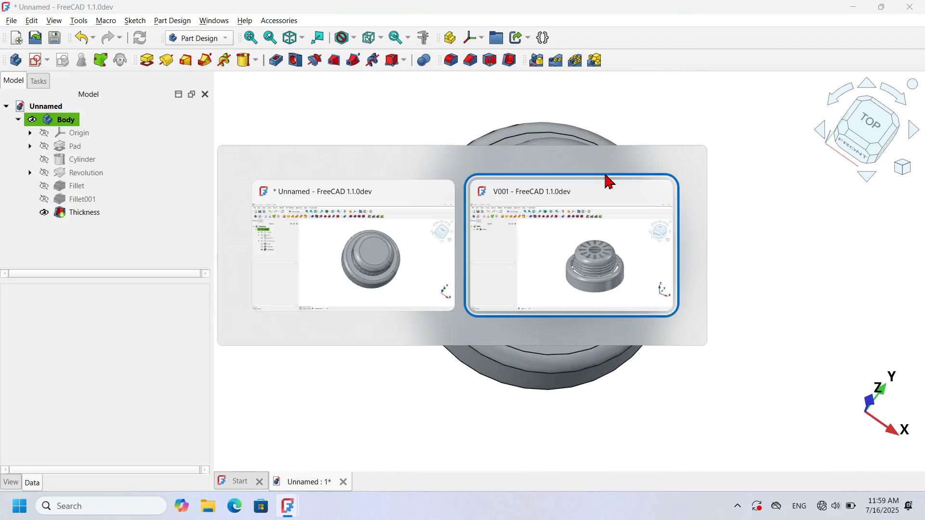
middle_drag(589, 188, 674, 250)
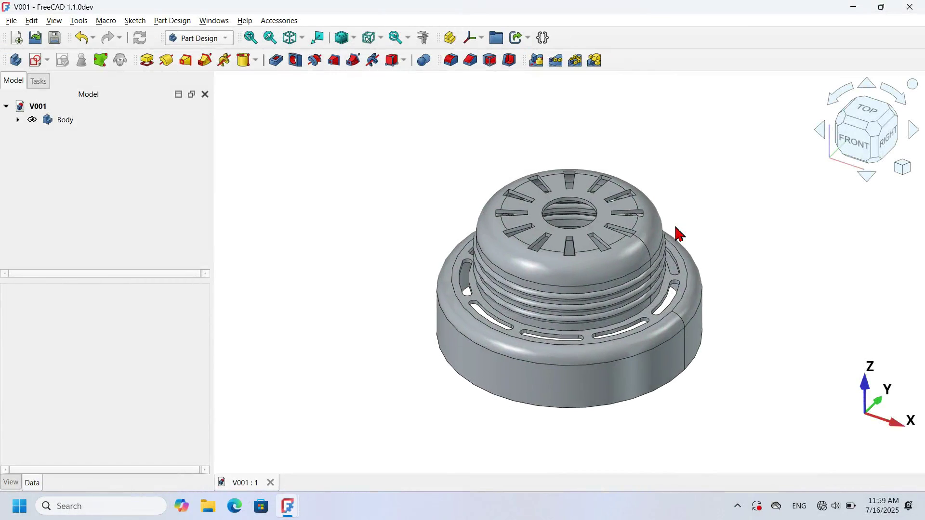
key(alt+Tab)
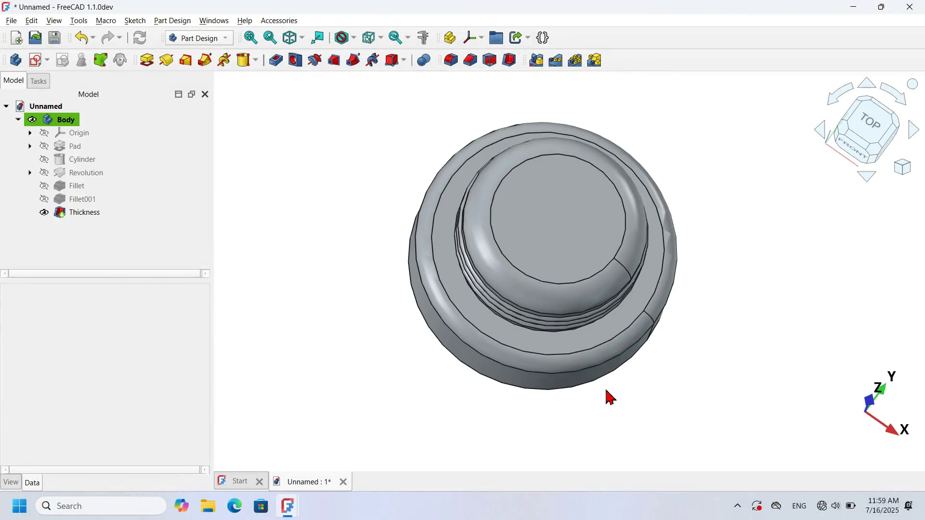
Cut a 22.5 mm diameter hole through the centre of the neck's flat top face.
middle_drag(610, 394, 493, 291)
click(502, 291)
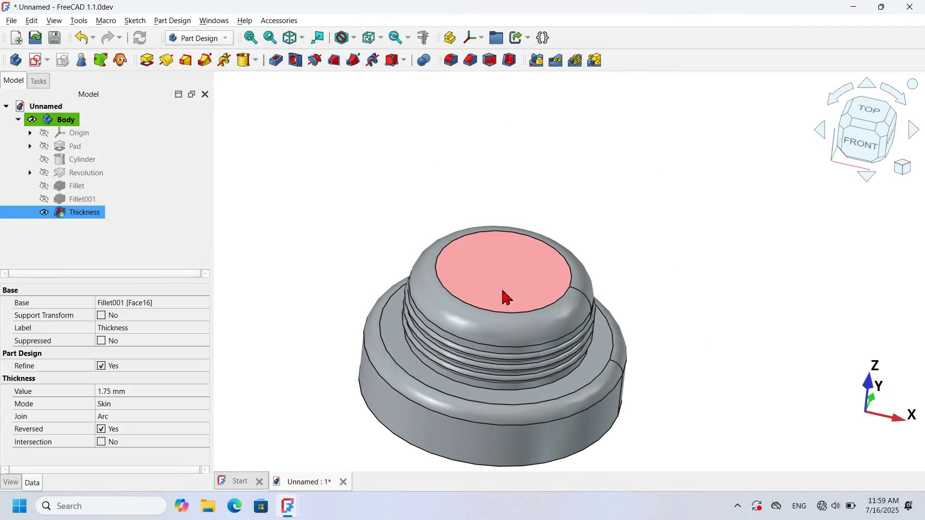
click(297, 62)
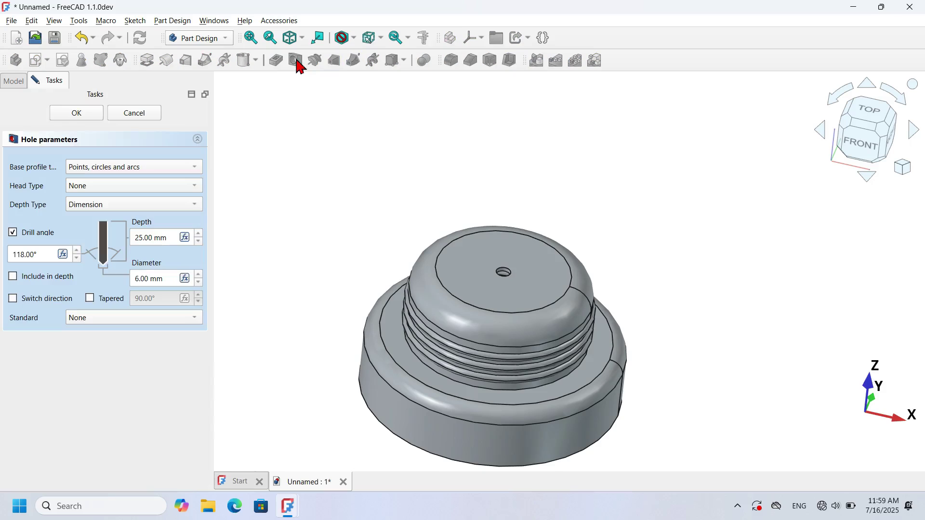
drag(172, 278, 115, 277)
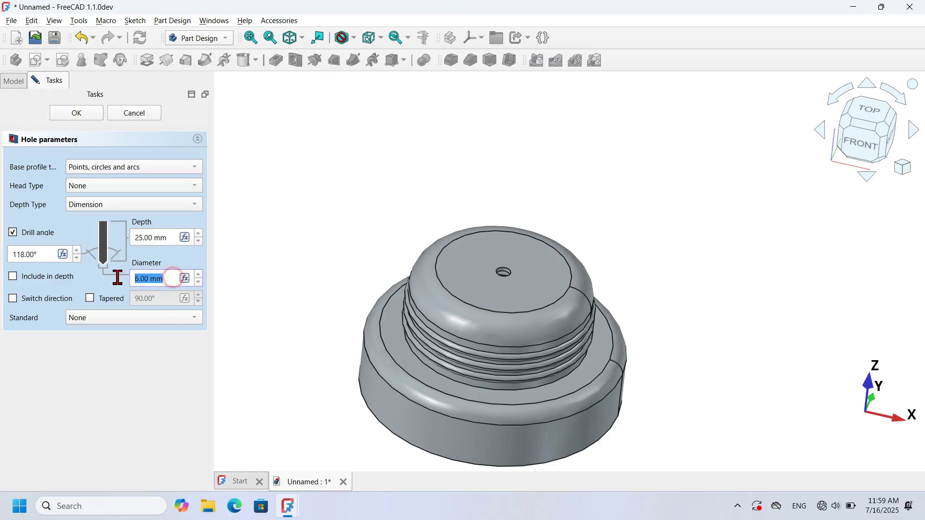
text(22.5)
click(78, 115)
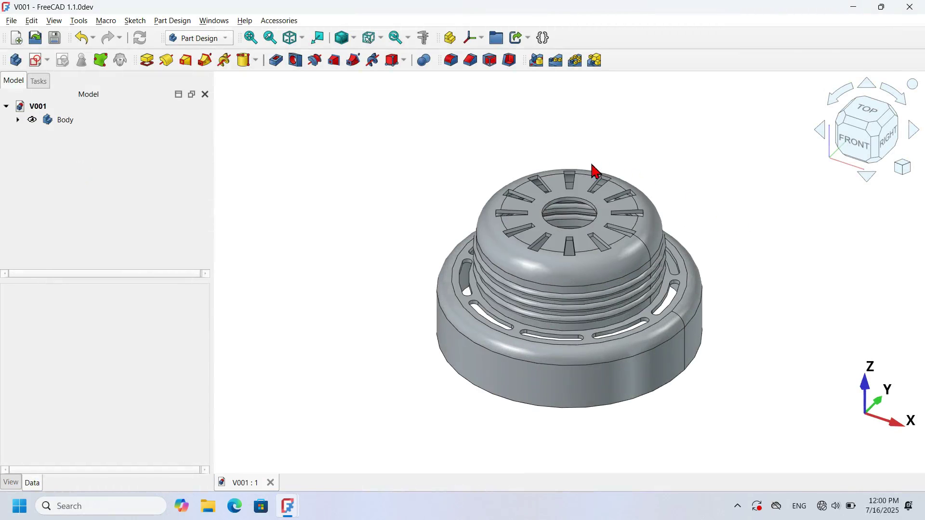
Check the top slots of the V001 part, and start a sketch on the working body's top face around the hole.
scroll(596, 171, up, 3)
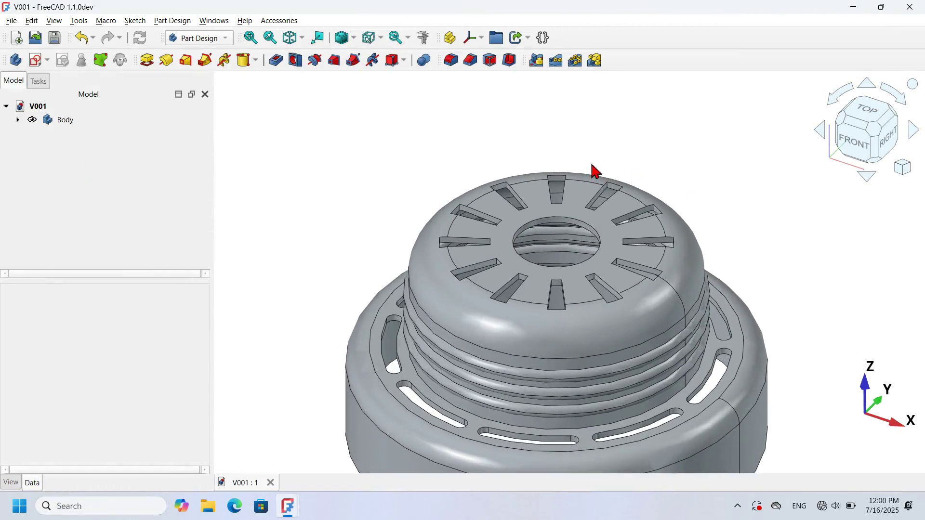
middle_drag(574, 149, 611, 227)
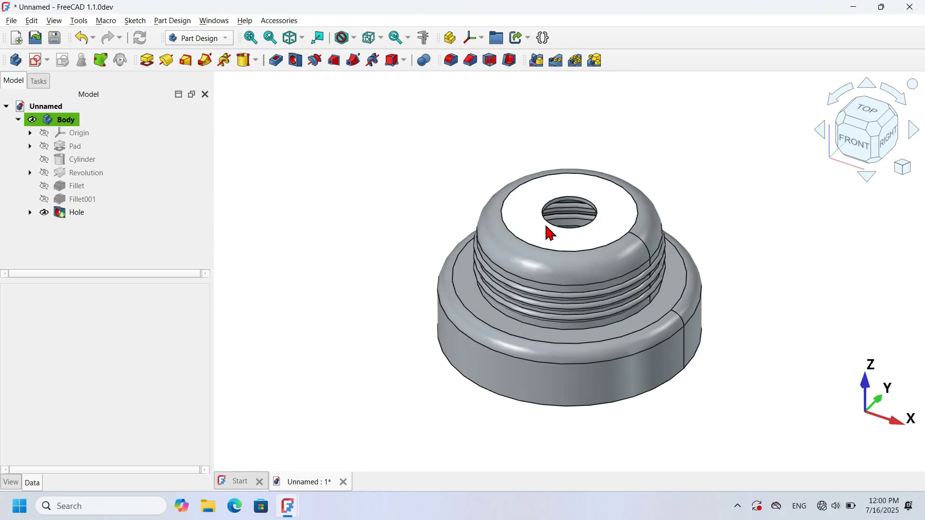
click(548, 228)
click(38, 62)
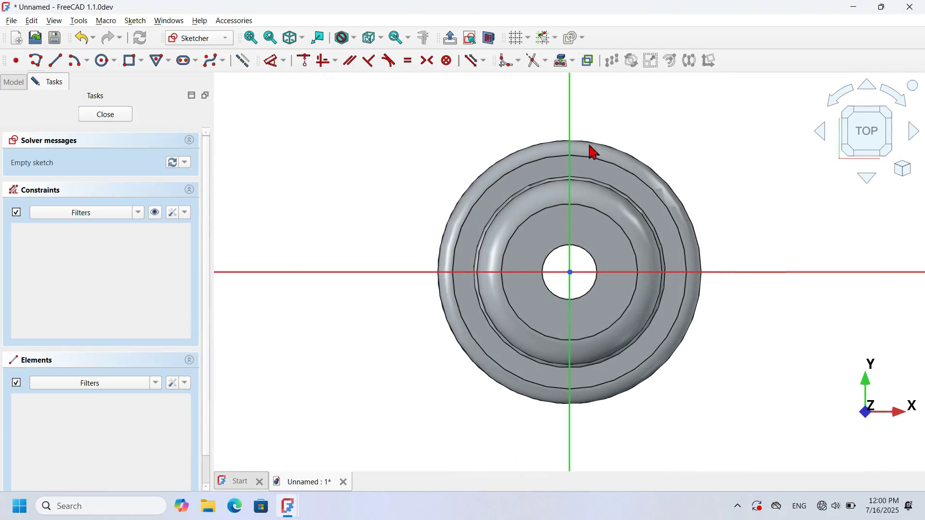
Draw two construction lines fanning out from the sketch origin on either side of the vertical axis, the first about 24 mm long.
scroll(599, 179, up, 3)
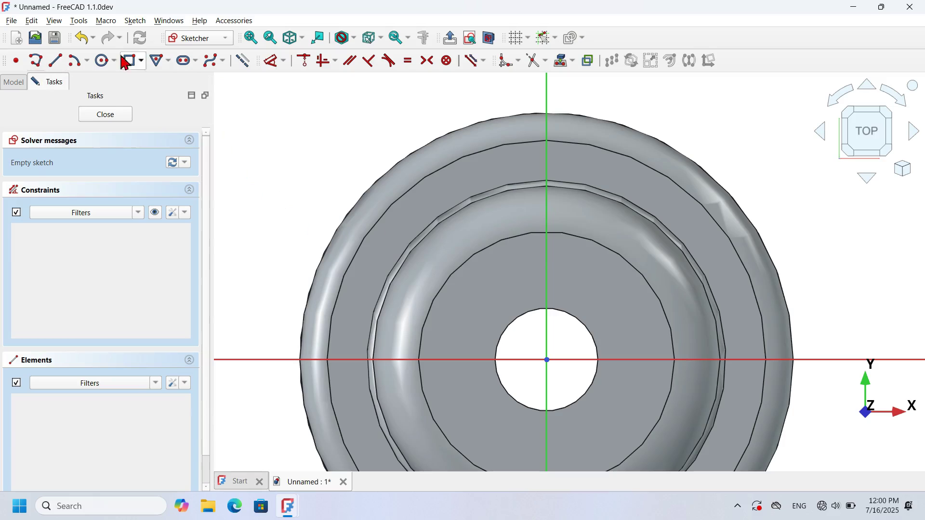
key(p)
scroll(602, 335, up, 3)
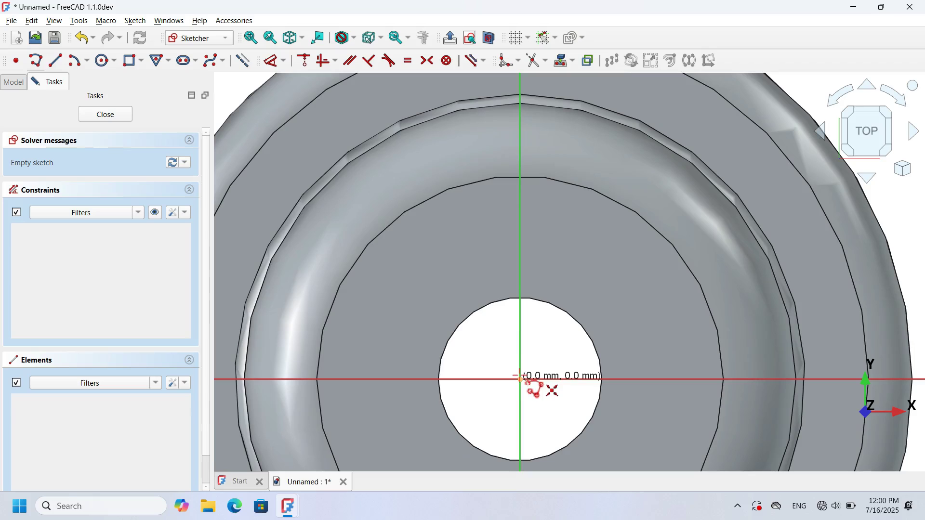
click(439, 225)
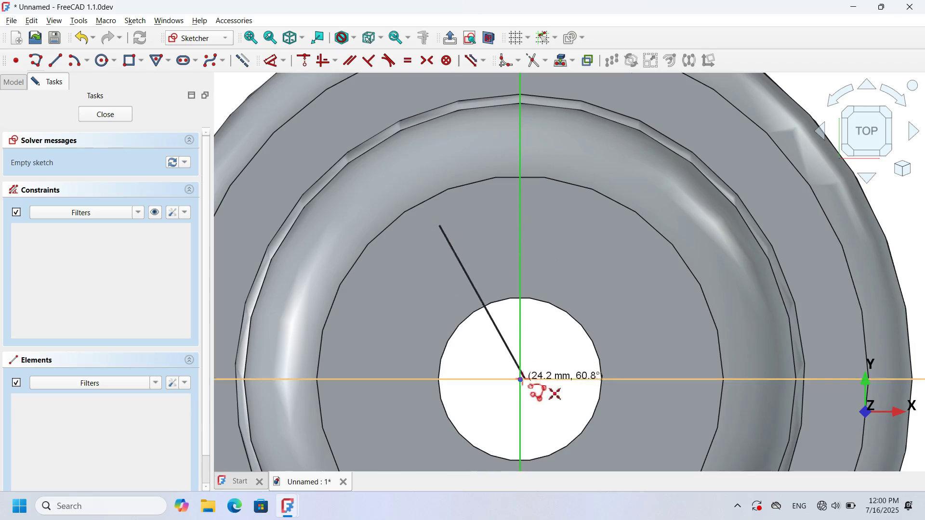
click(521, 378)
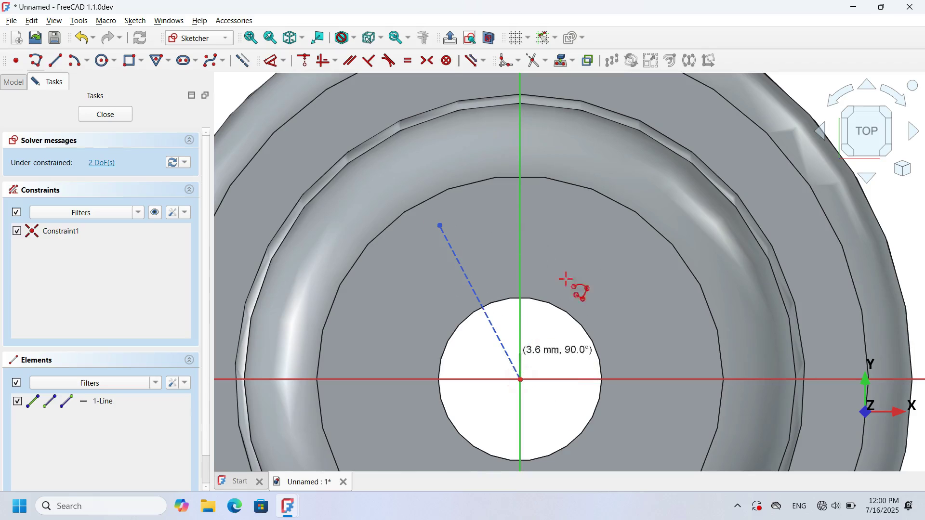
click(588, 213)
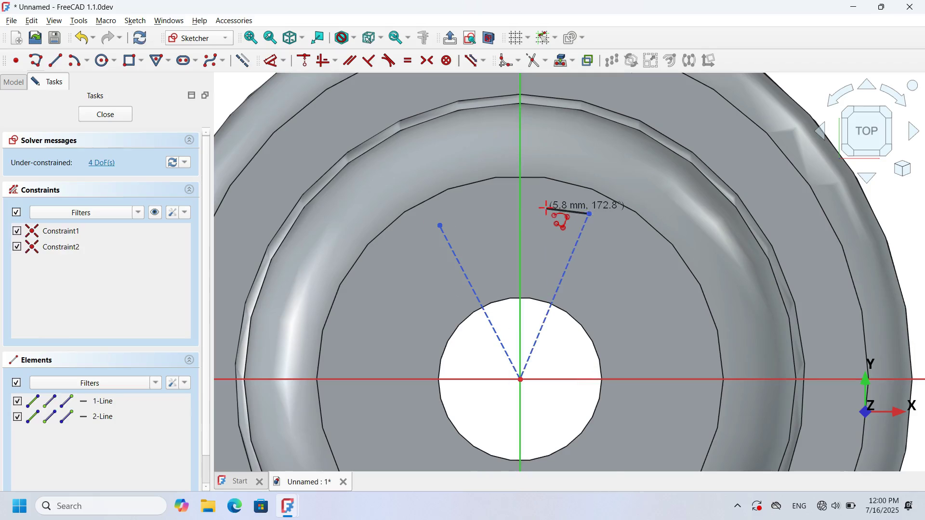
scroll(546, 208, up, 2)
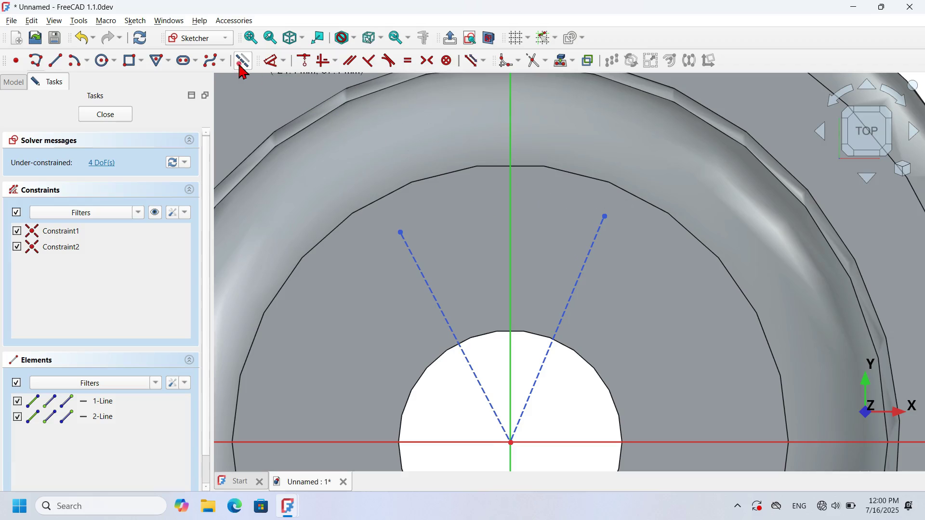
Check V001's slots from above, and draw a solid line outward from each construction line's outer end, the second about 23 mm long.
click(57, 62)
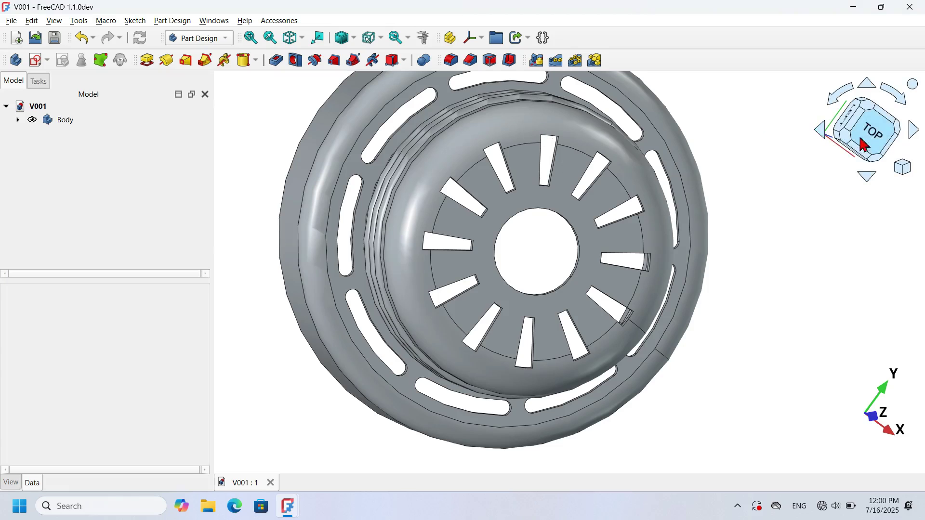
click(873, 139)
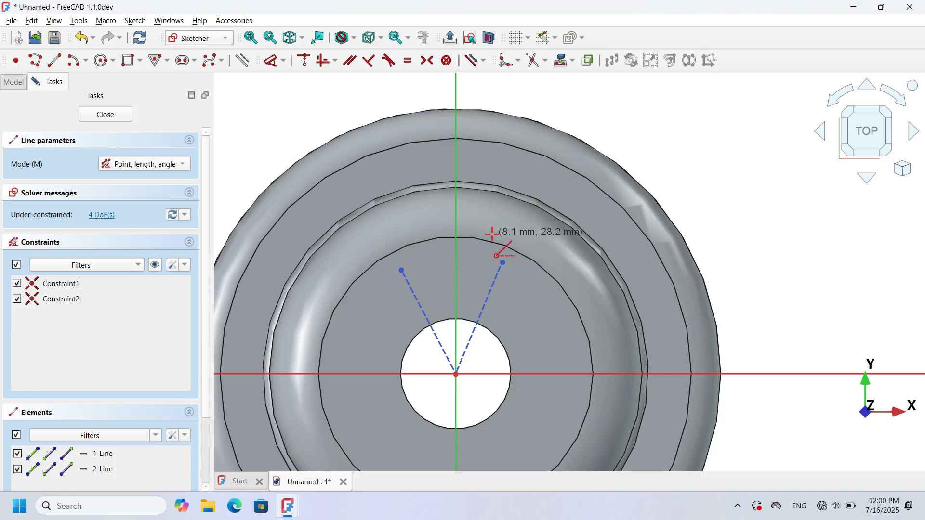
scroll(494, 232, up, 2)
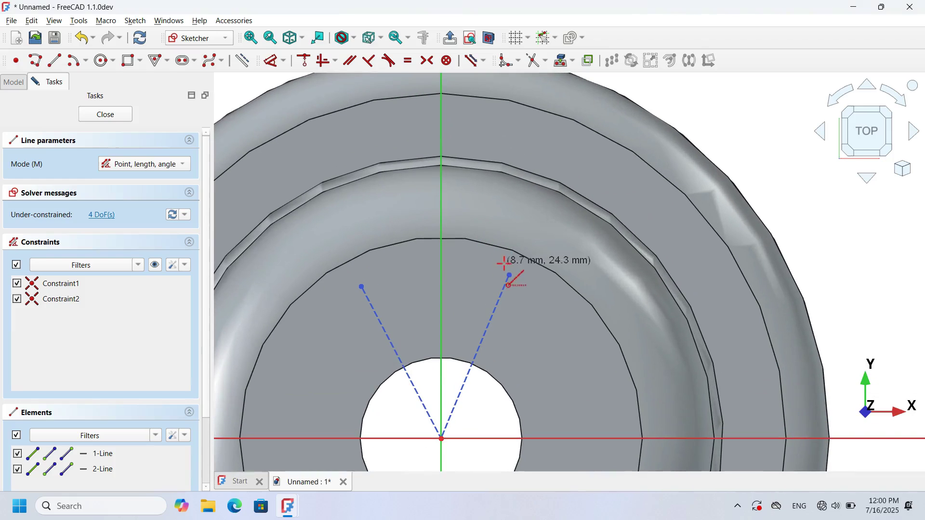
click(509, 275)
click(616, 134)
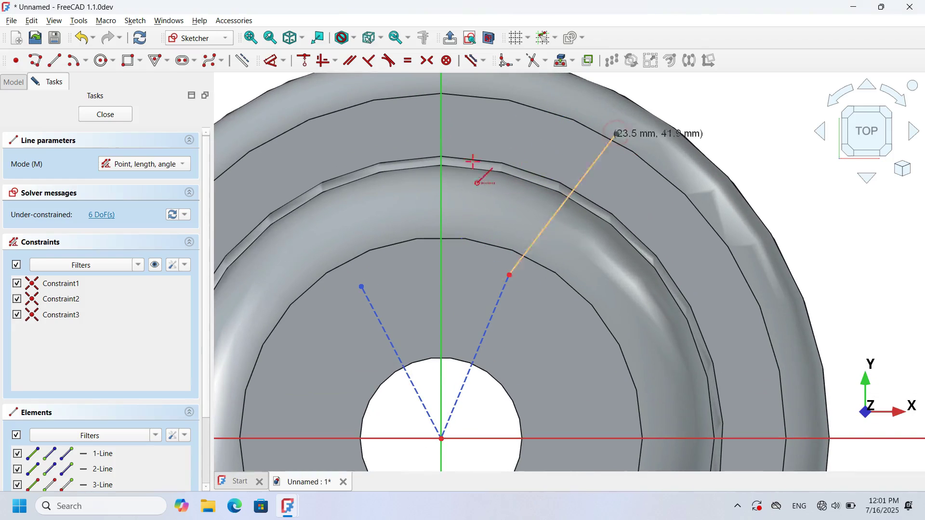
click(263, 155)
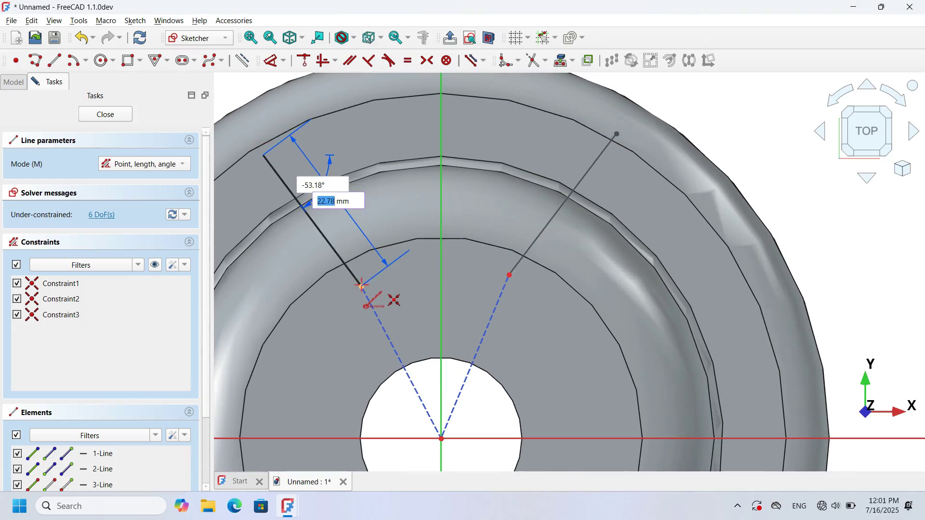
click(361, 286)
scroll(568, 175, down, 3)
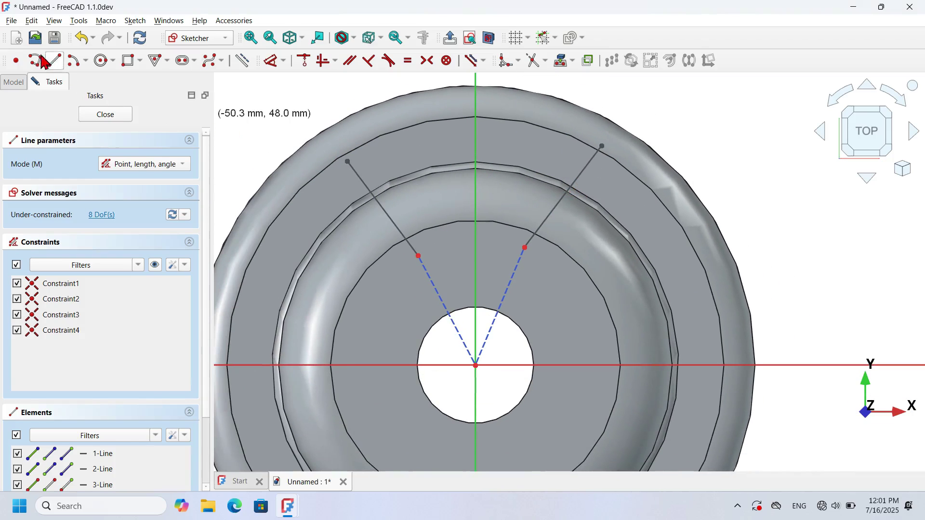
Draw an inner arc of about 24 mm radius, centred on the origin, between the outer ends of the two construction lines.
click(74, 61)
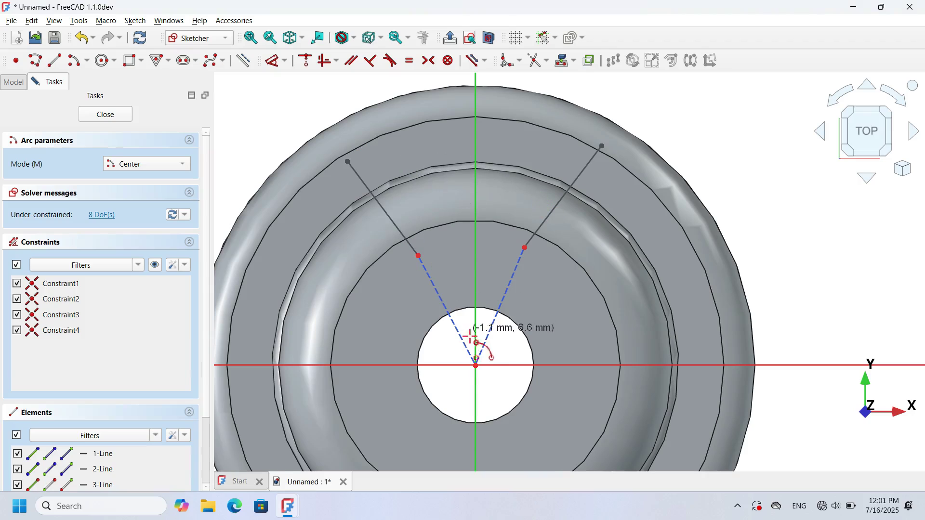
click(472, 361)
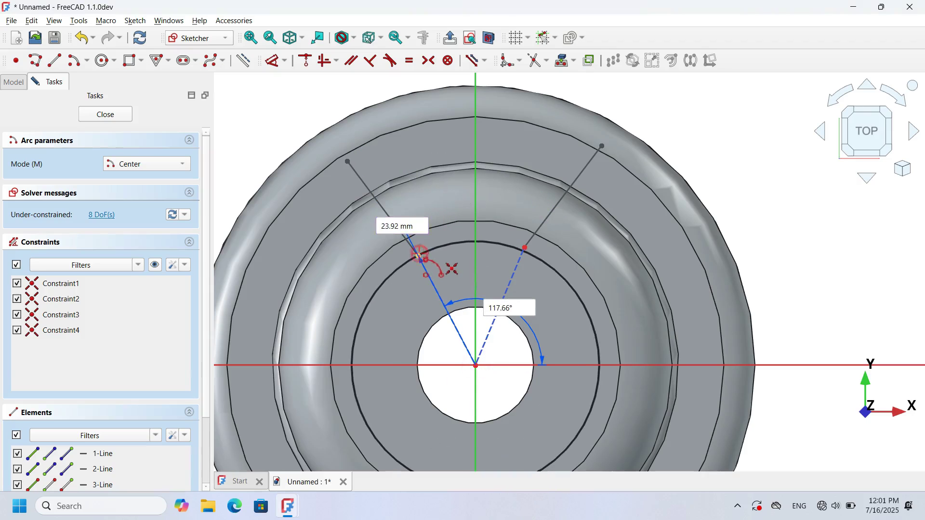
click(419, 256)
click(524, 250)
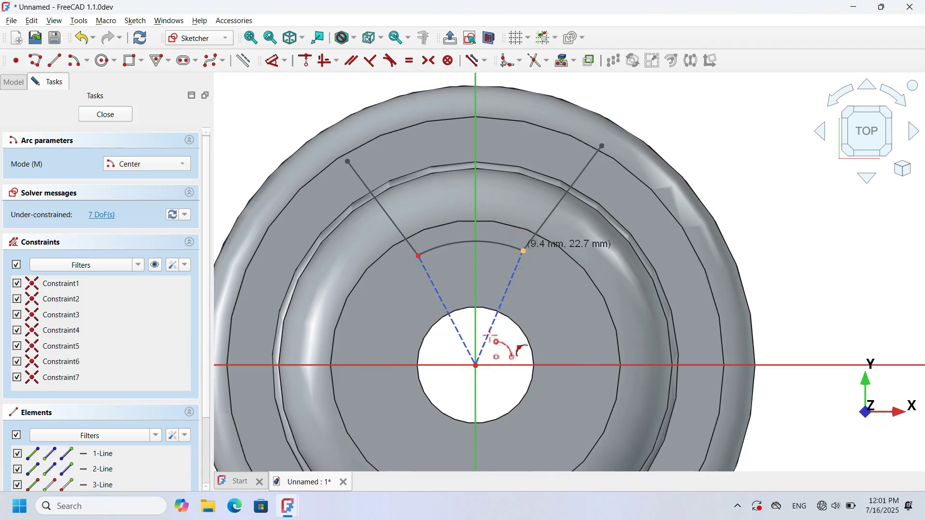
Close the slot profile with an outer arc centred on the origin, joining the outer ends of the two solid lines.
click(474, 367)
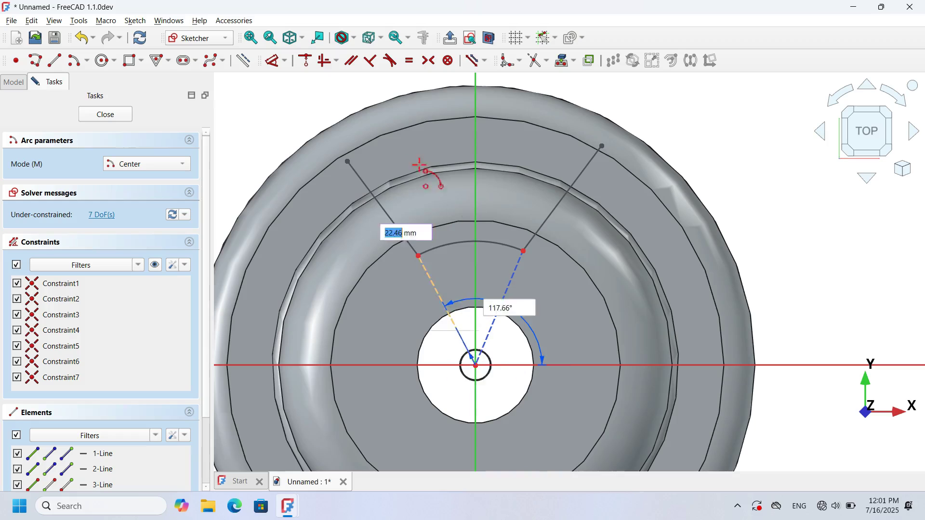
click(348, 160)
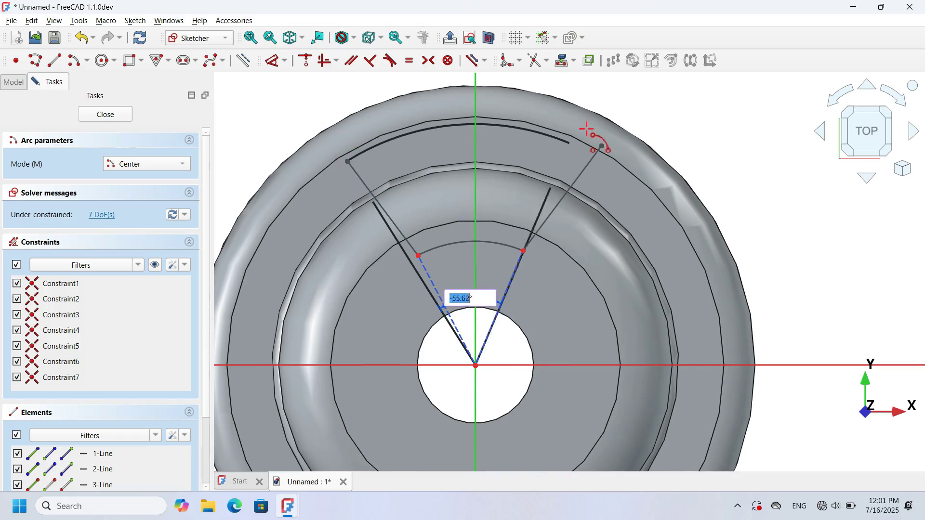
click(602, 144)
scroll(434, 176, up, 1)
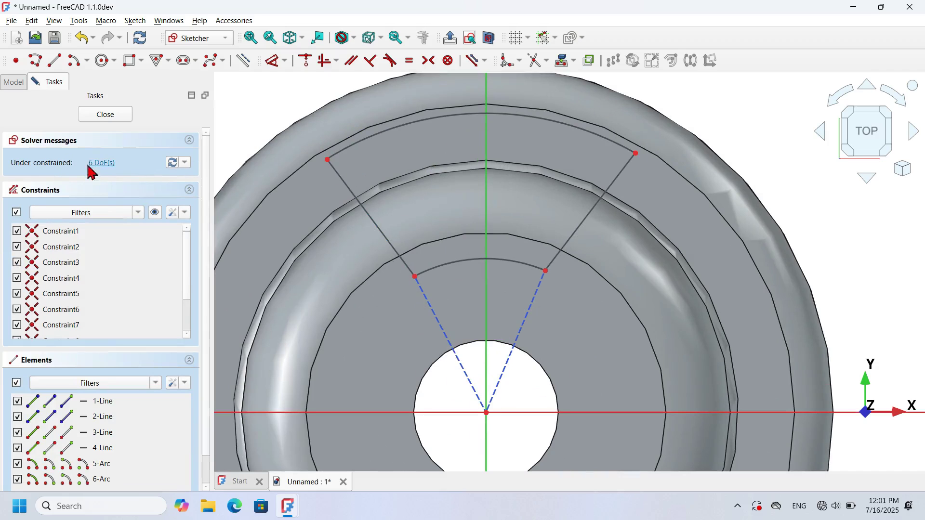
scroll(347, 236, down, 1)
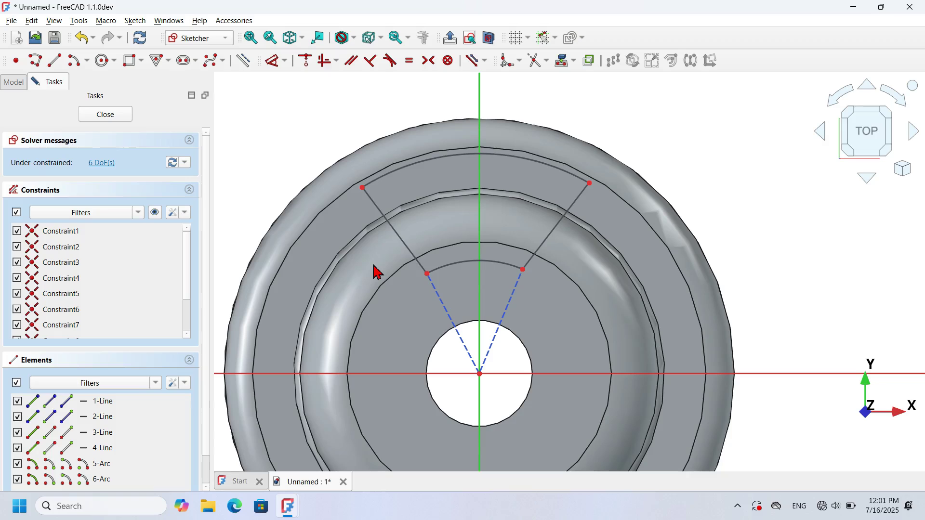
scroll(442, 204, up, 1)
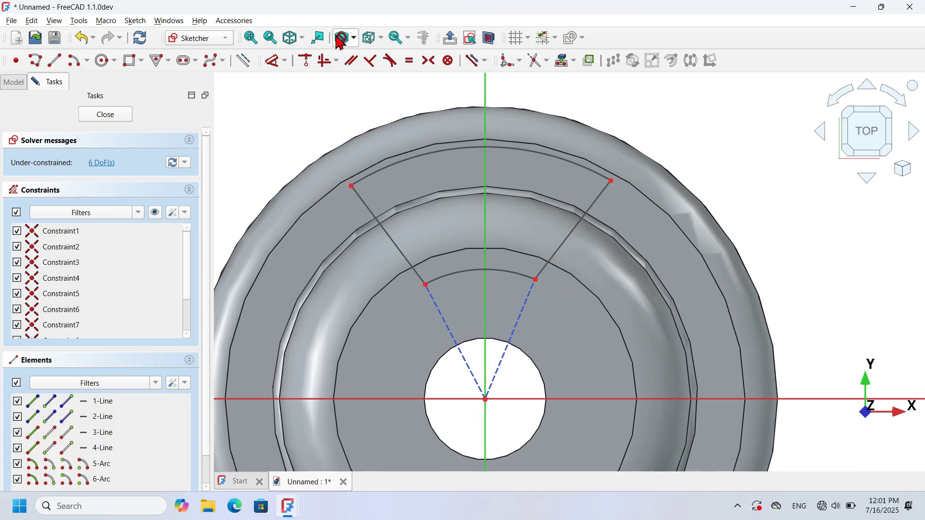
Constrain each solid side line of the slot profile parallel to the construction line it extends.
click(355, 61)
click(581, 218)
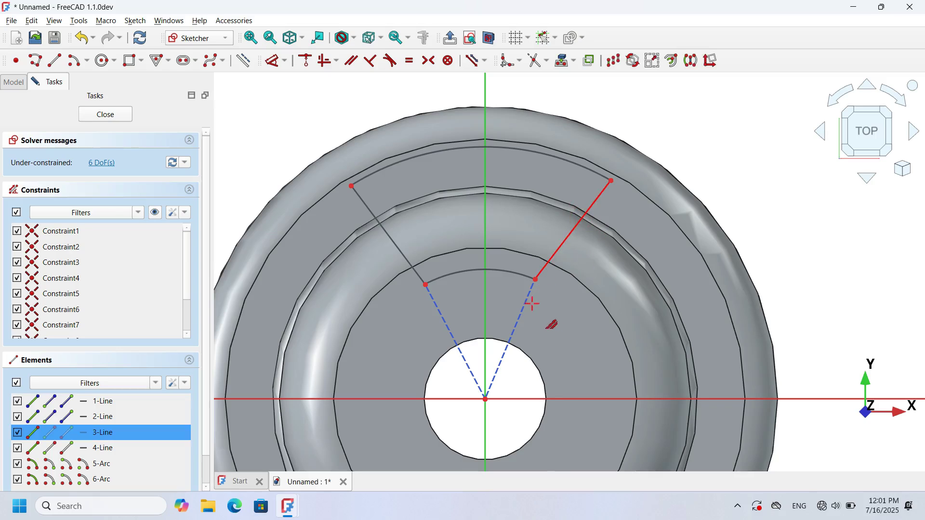
click(526, 306)
click(409, 260)
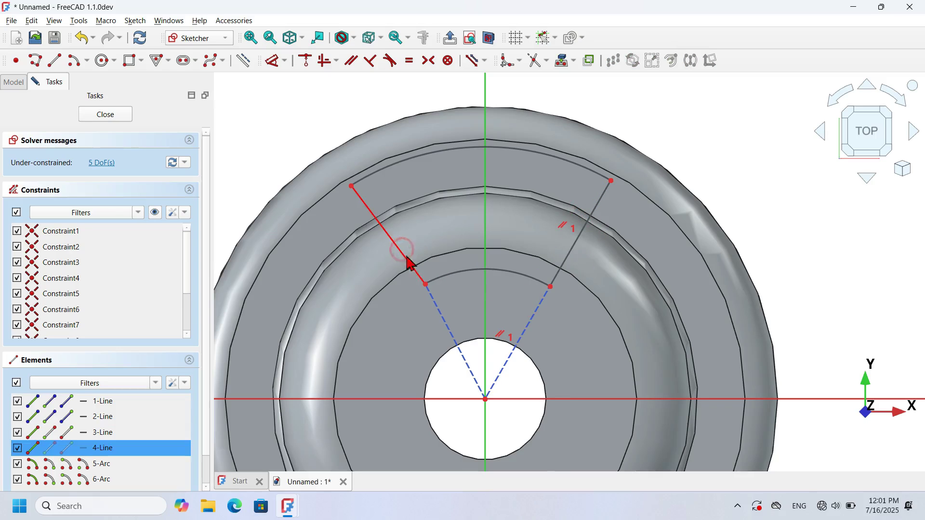
click(434, 303)
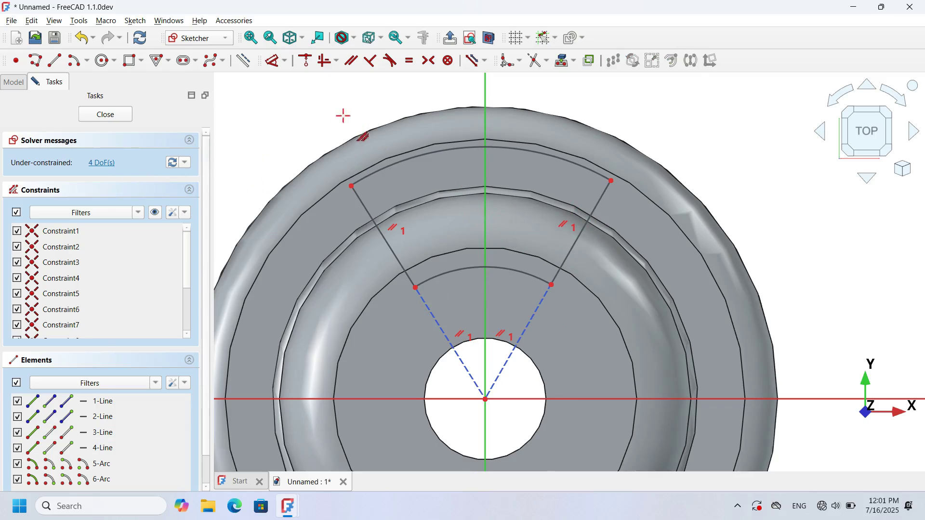
Dimension the slot's inner arc with a radius of 17 mm.
click(274, 61)
click(510, 268)
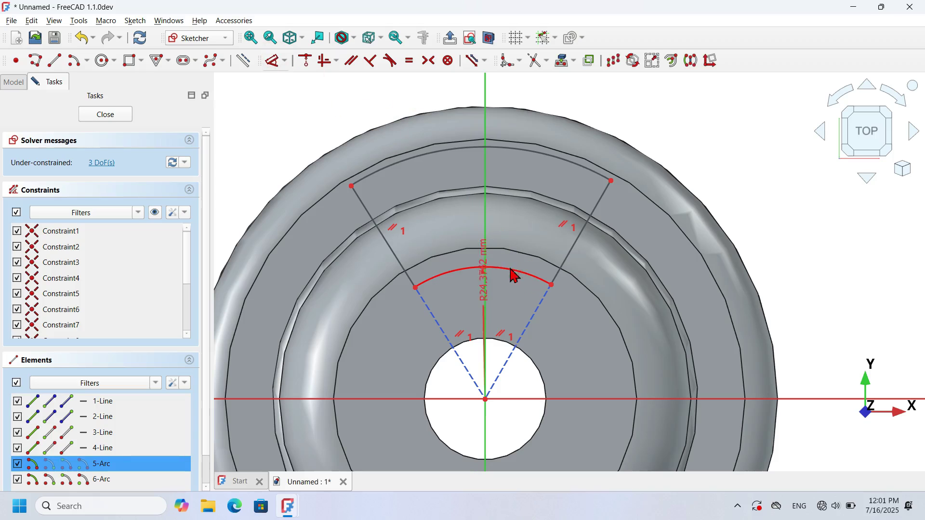
click(539, 202)
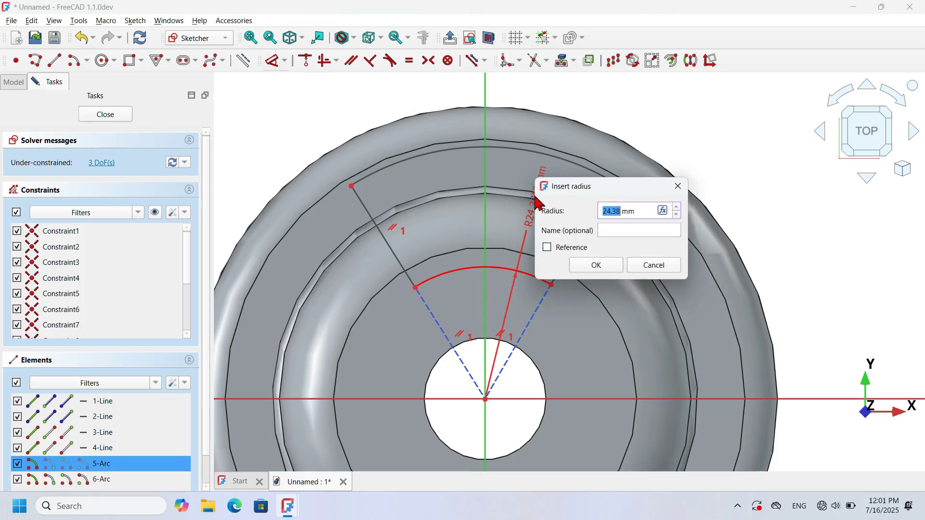
click(731, 291)
text(17)
key(Return)
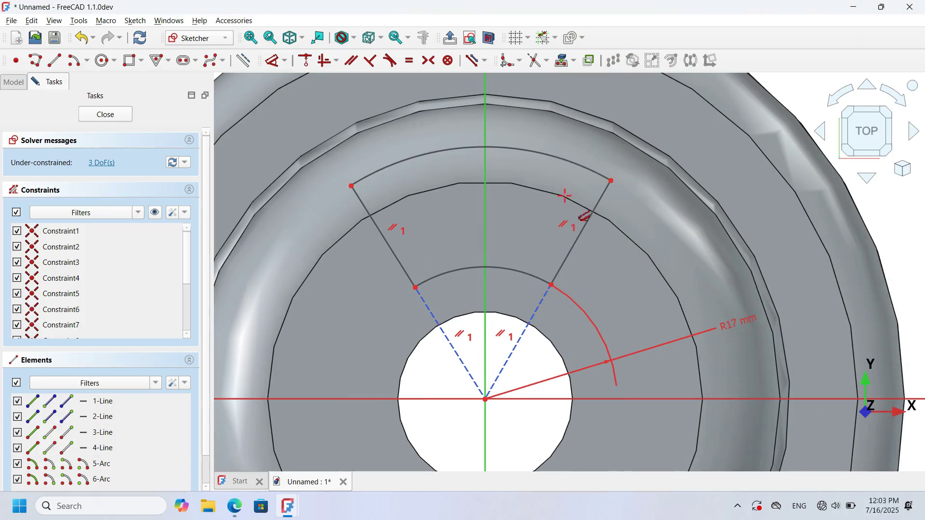
Dimension the slot's outer arc with a radius of 30 mm.
click(547, 156)
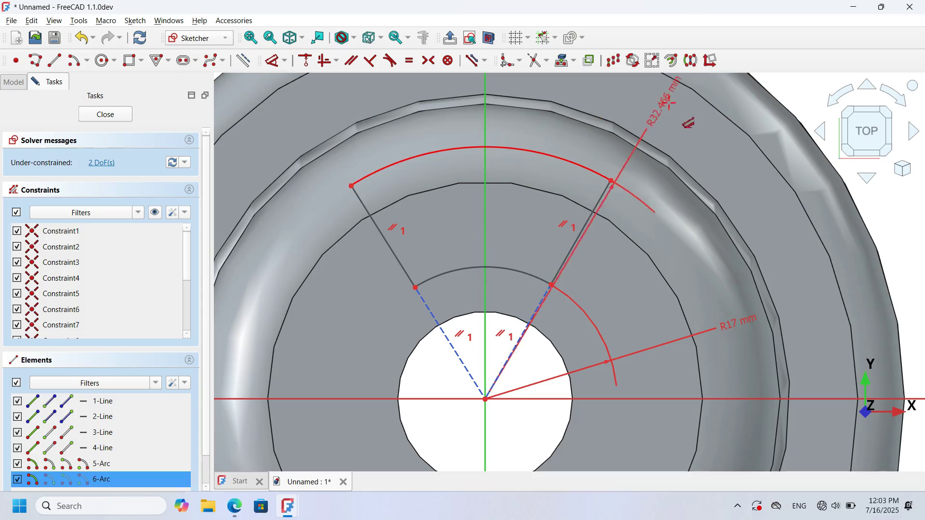
click(732, 168)
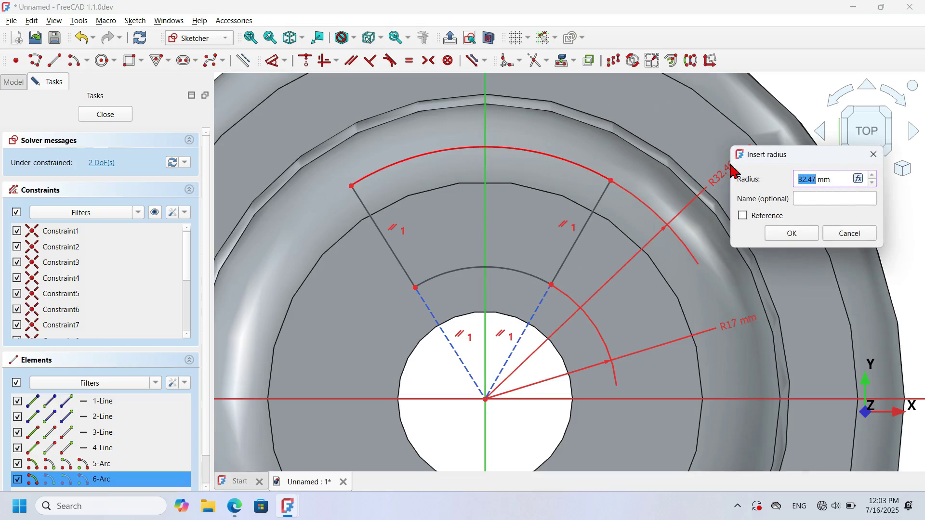
text(30)
key(Return)
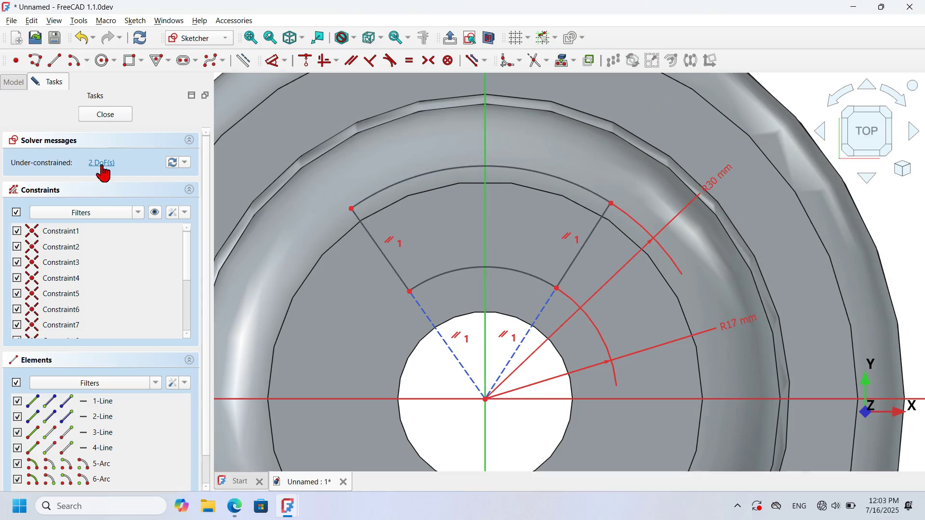
Set the angle between the two construction lines to 9°.
scroll(564, 243, down, 2)
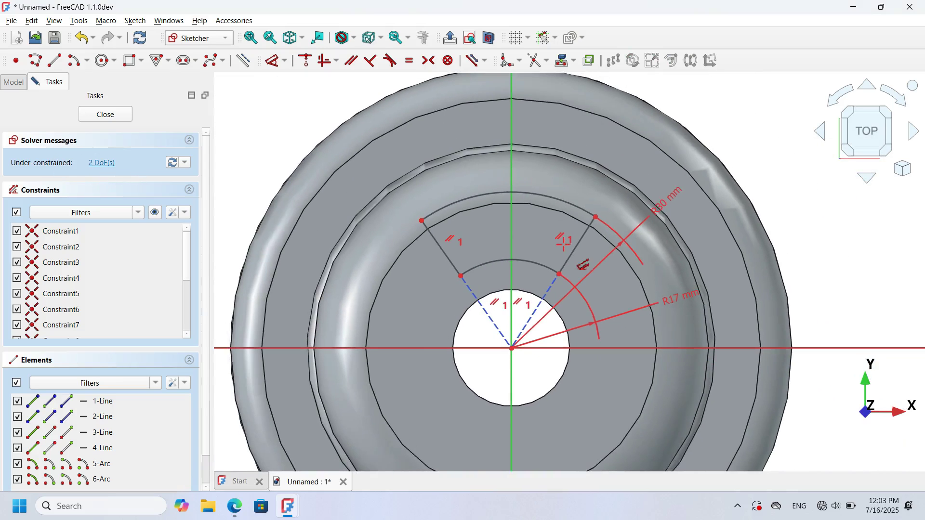
scroll(477, 237, up, 2)
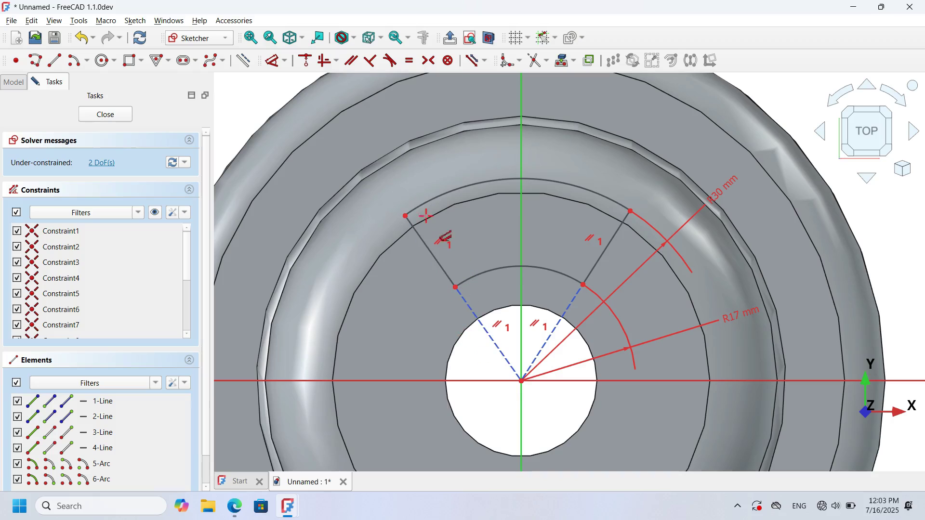
click(473, 311)
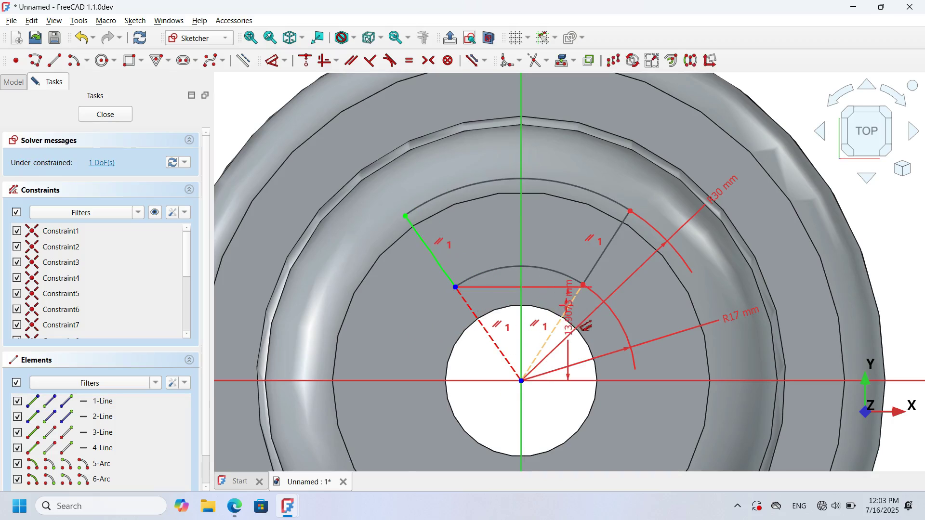
click(569, 311)
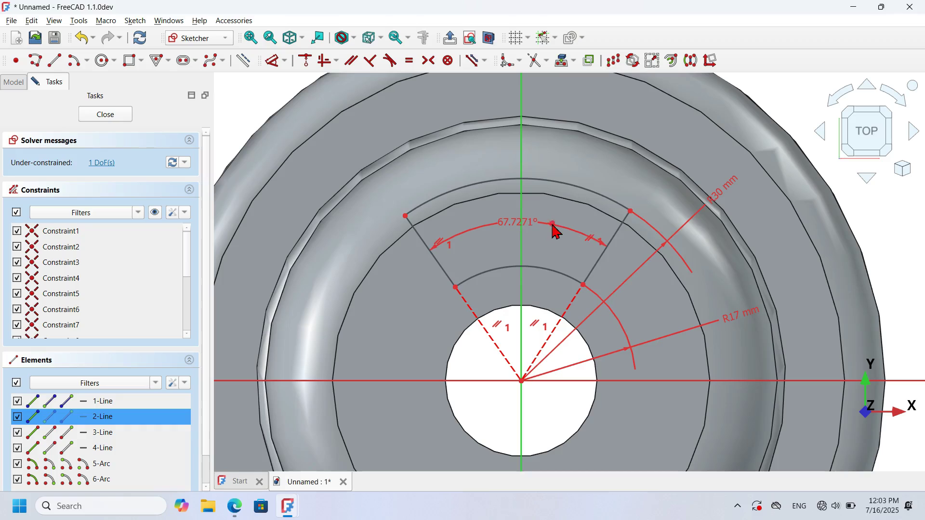
click(553, 228)
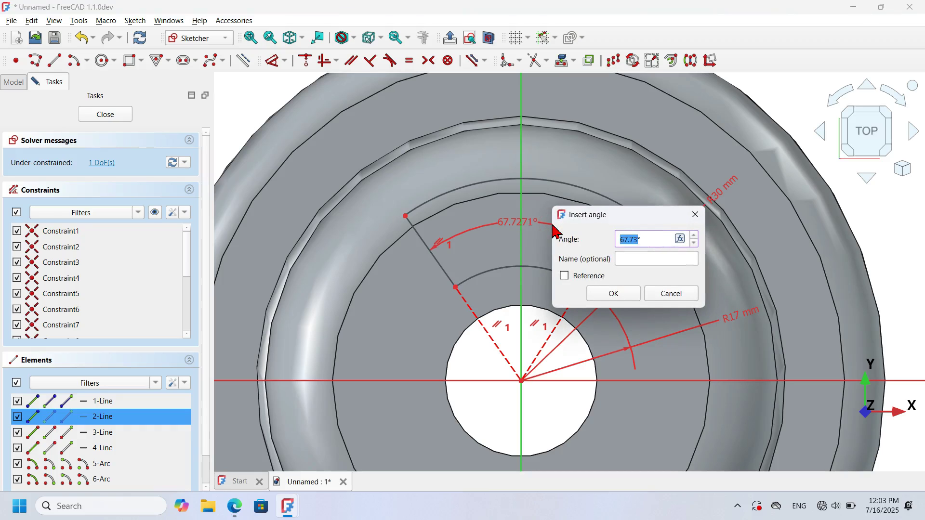
key(Return)
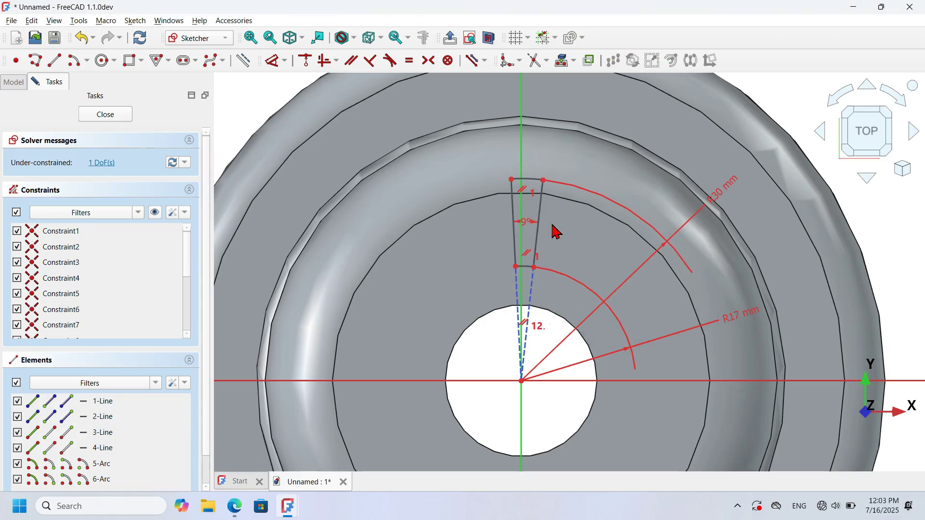
Centre the slot on the vertical axis by setting the angle between that axis and one solid side line to 4.5°.
scroll(511, 206, up, 4)
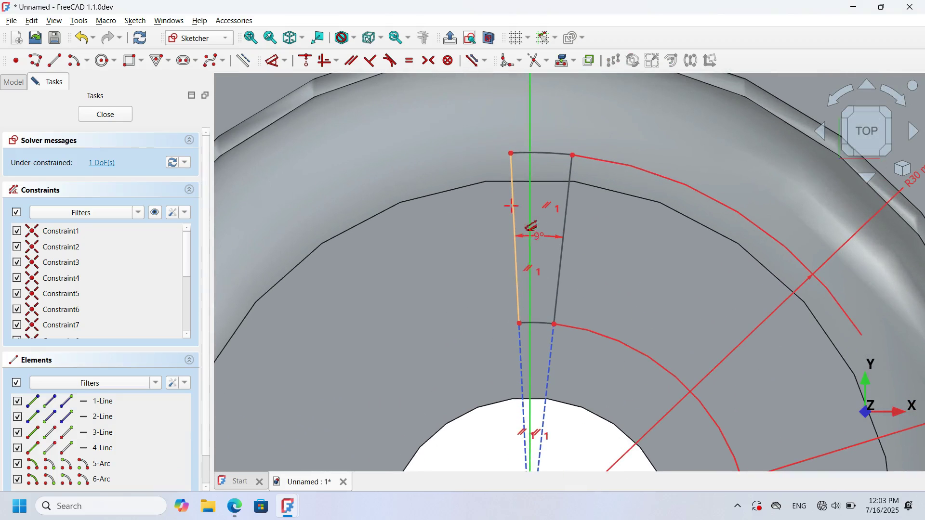
click(528, 300)
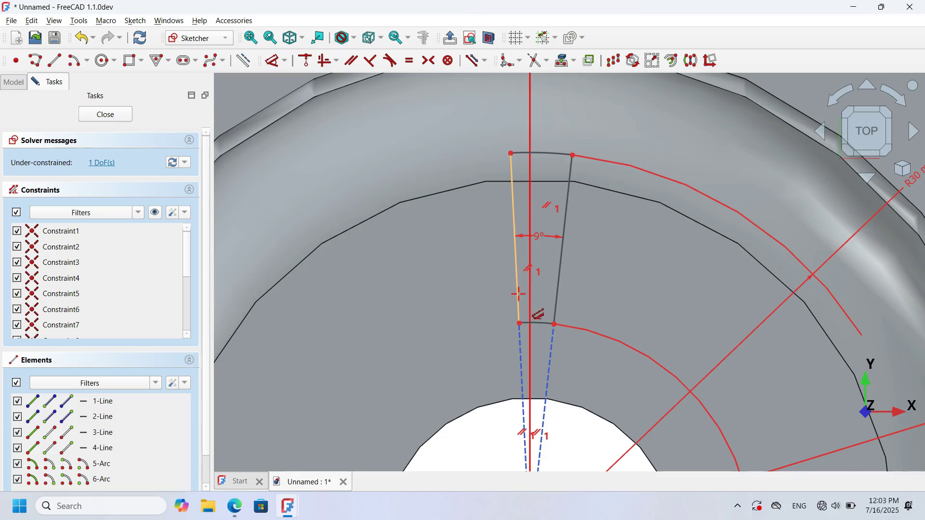
click(519, 294)
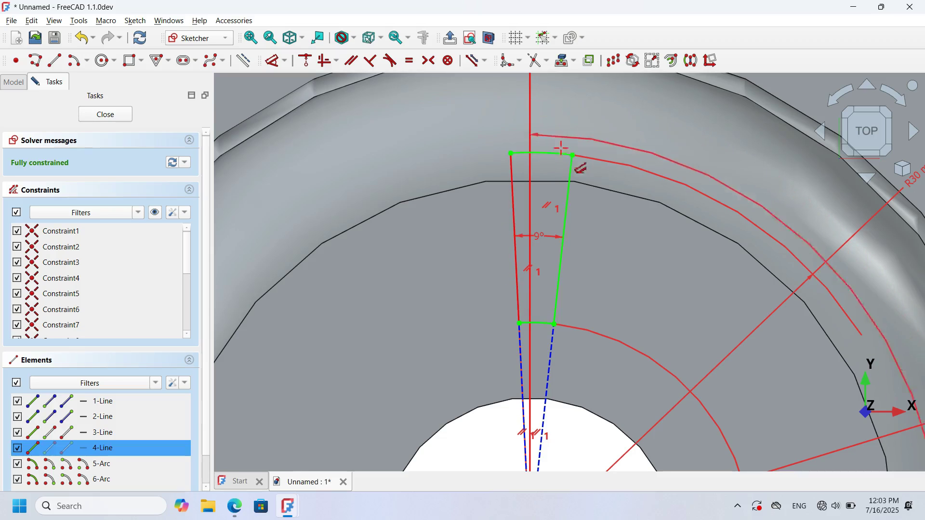
click(512, 133)
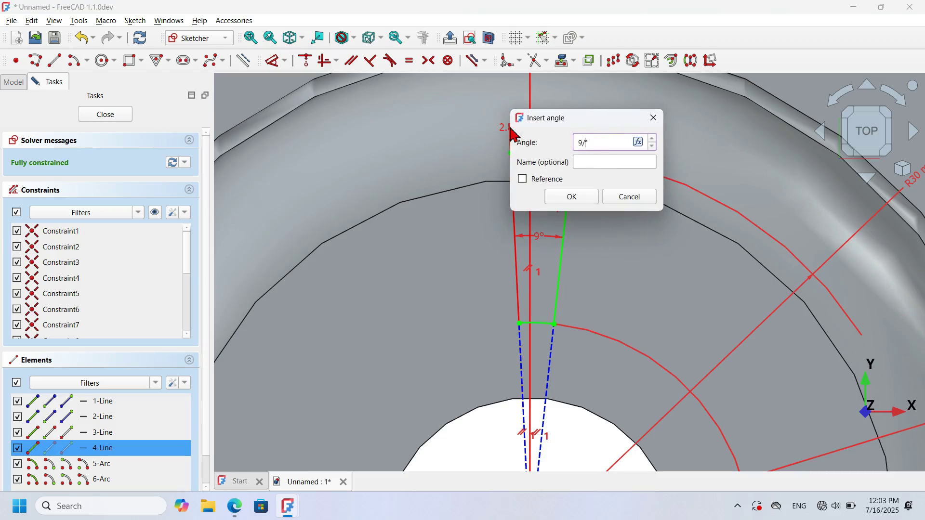
text(4.5)
key(Return)
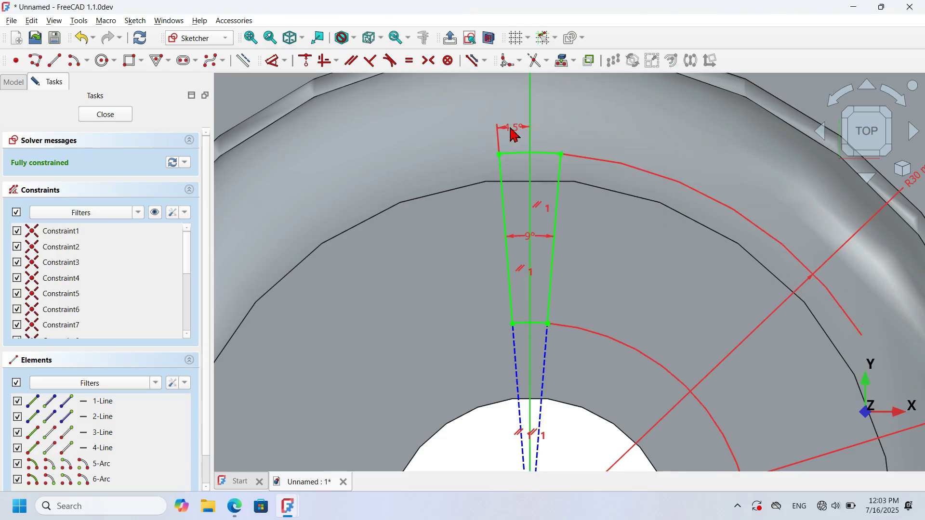
Close the slot sketch and cut it into the top of the body as a 5 mm deep pocket.
scroll(487, 210, down, 5)
scroll(485, 211, down, 4)
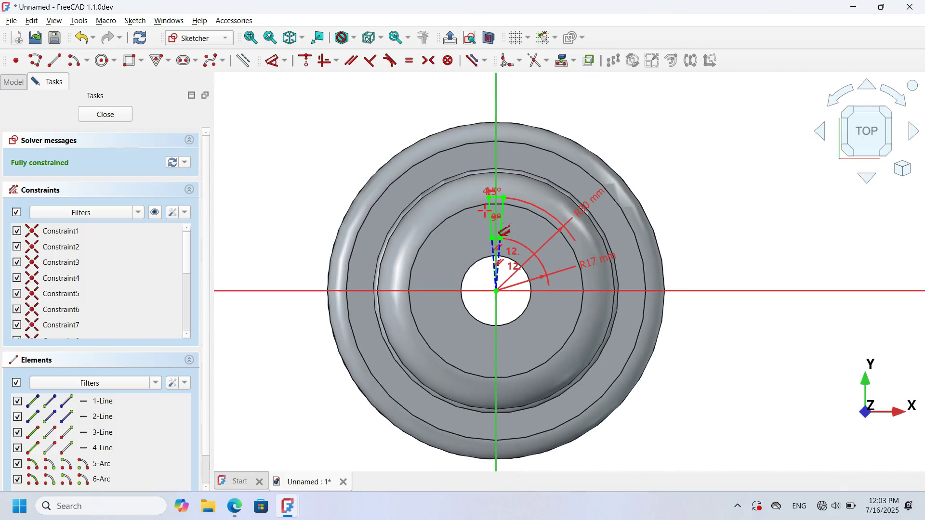
click(116, 120)
click(275, 60)
middle_drag(606, 155, 621, 236)
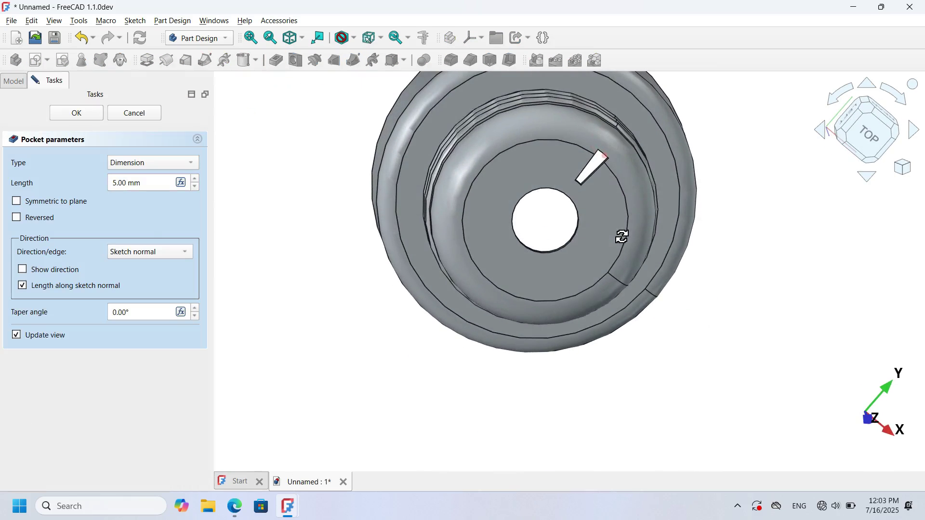
click(91, 115)
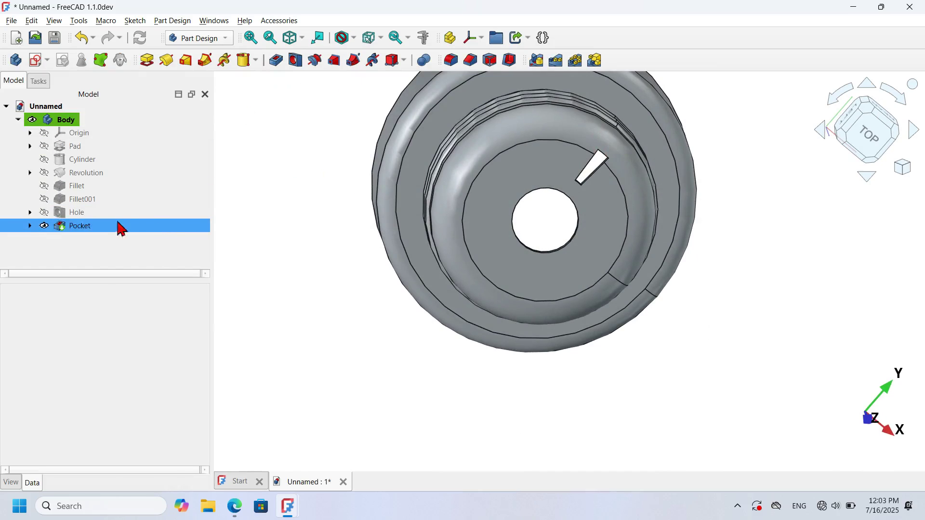
Create a polar pattern of the slot pocket about the base Z axis with 12 occurrences over 360°, comparing it with V001.
click(94, 226)
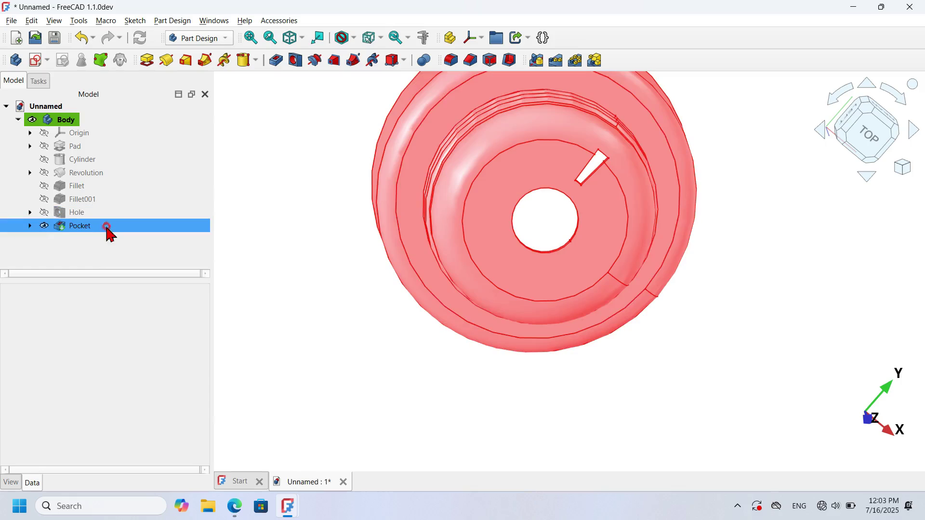
click(575, 60)
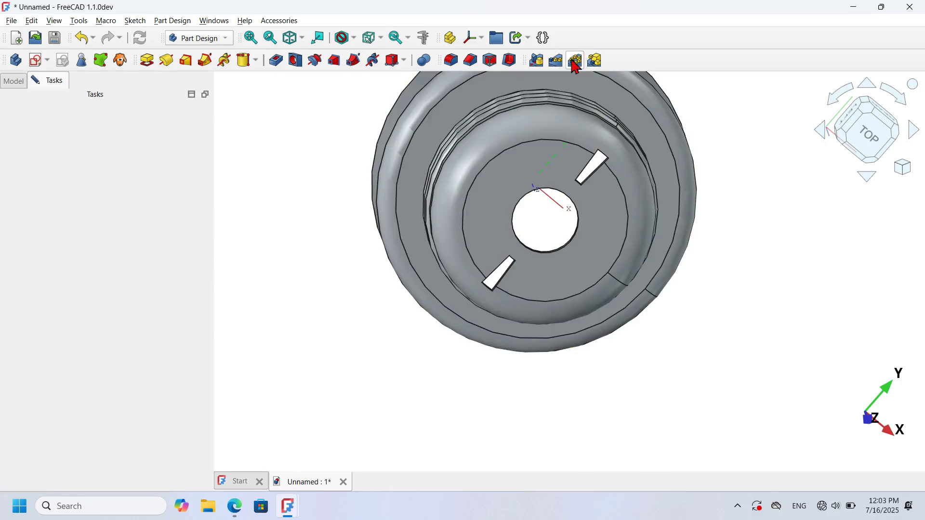
key(0)
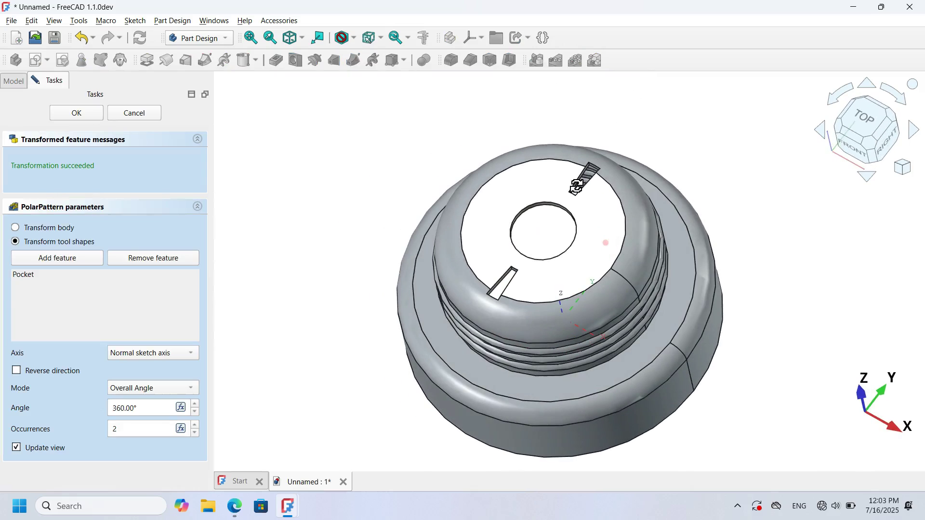
click(866, 119)
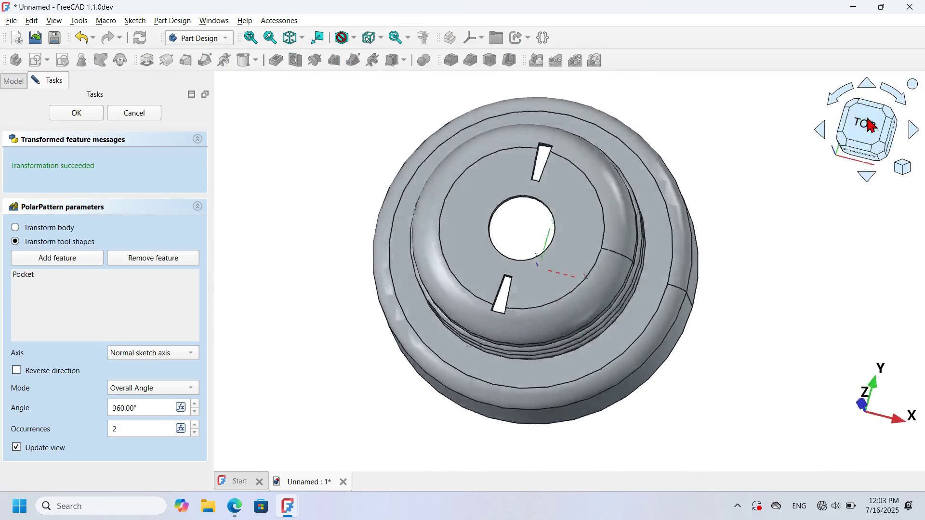
click(179, 354)
click(157, 458)
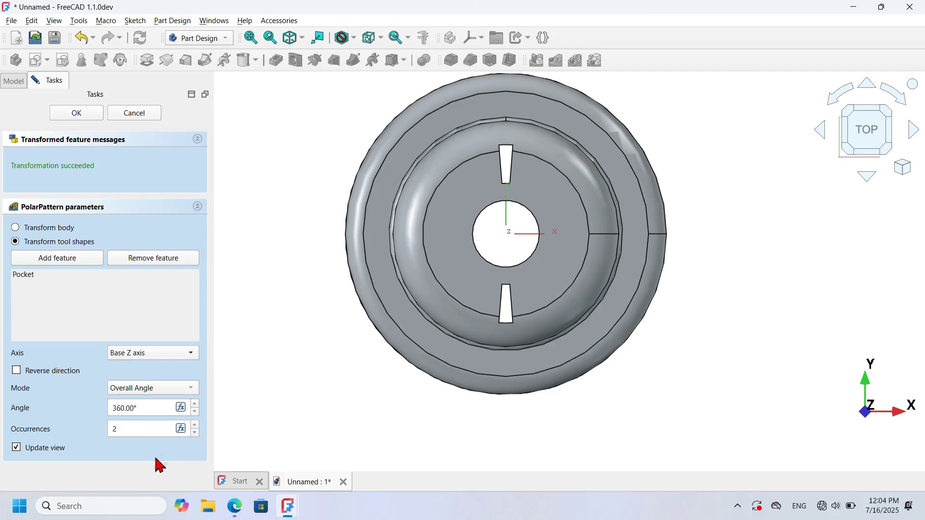
drag(146, 433, 75, 423)
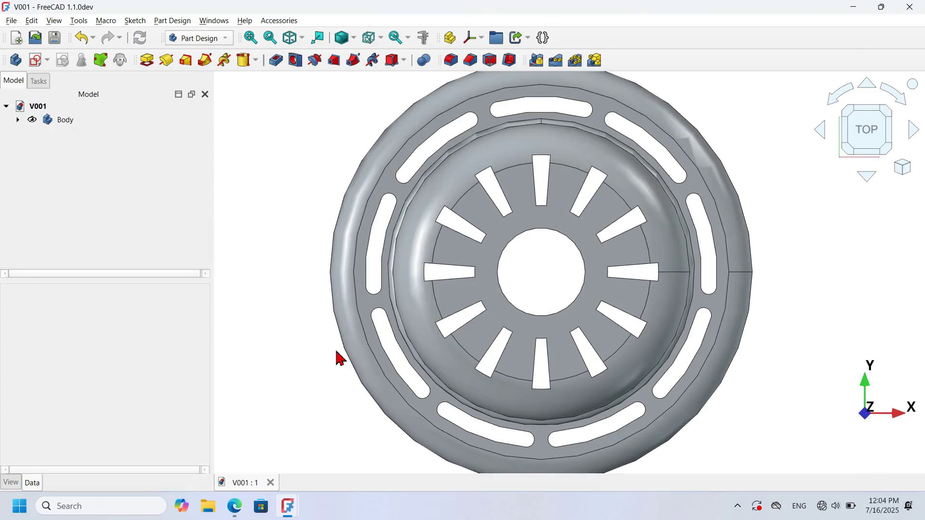
key(alt+Tab)
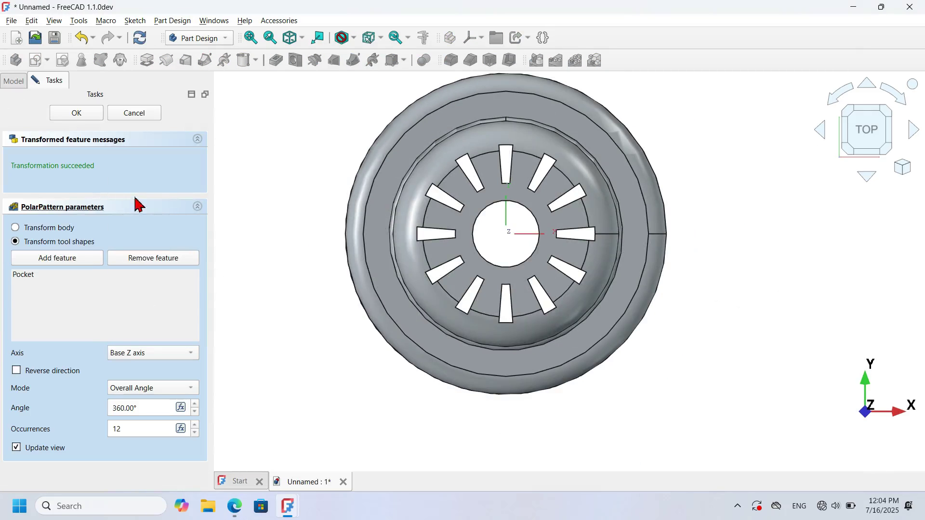
click(95, 113)
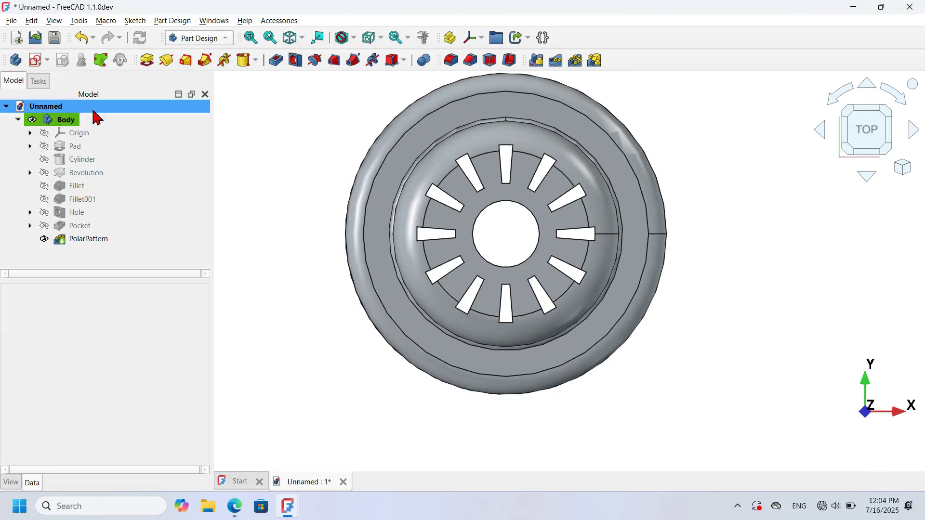
Start a sketch on the flat ring-shaped top face of the lower flange, and section the view at the sketch plane.
key(0)
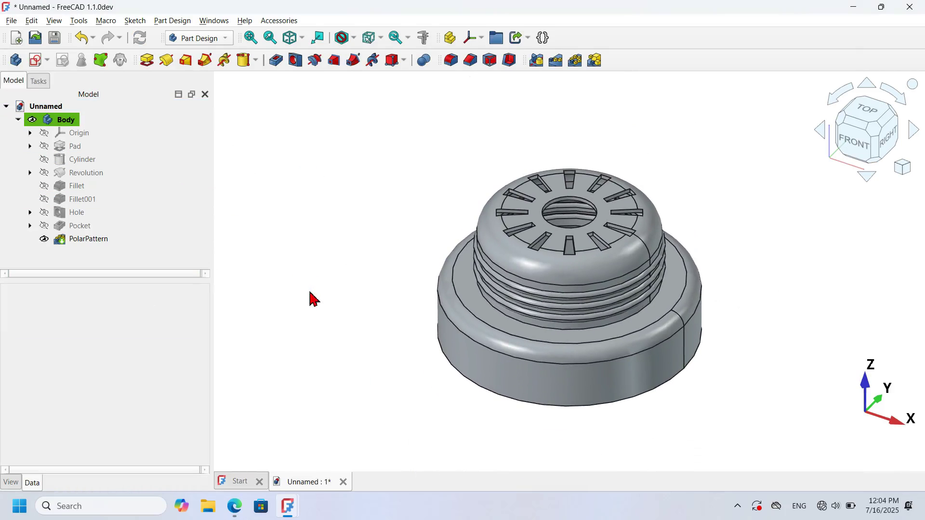
click(549, 336)
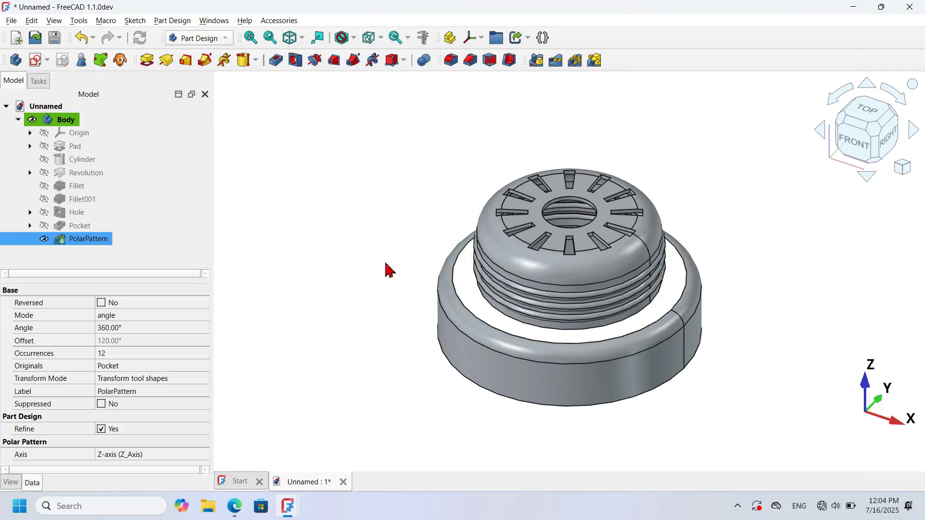
click(37, 68)
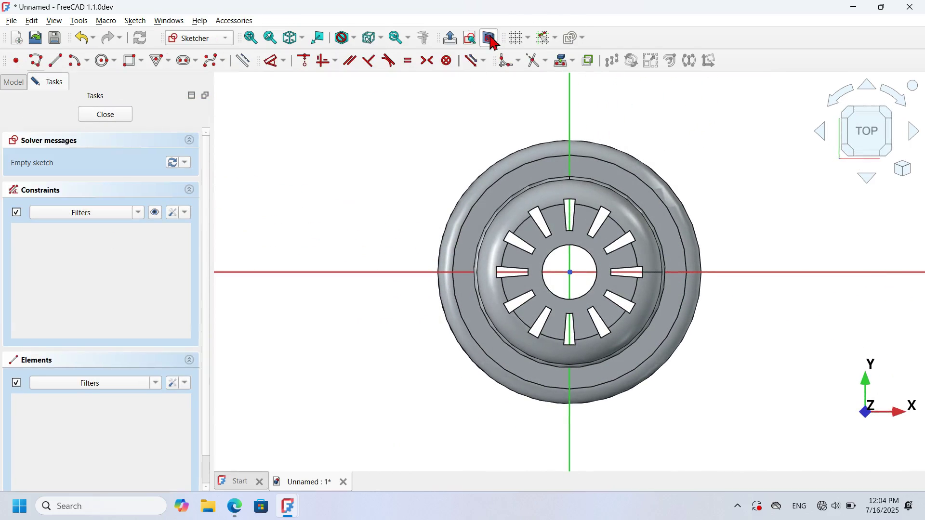
click(490, 39)
scroll(605, 130, up, 4)
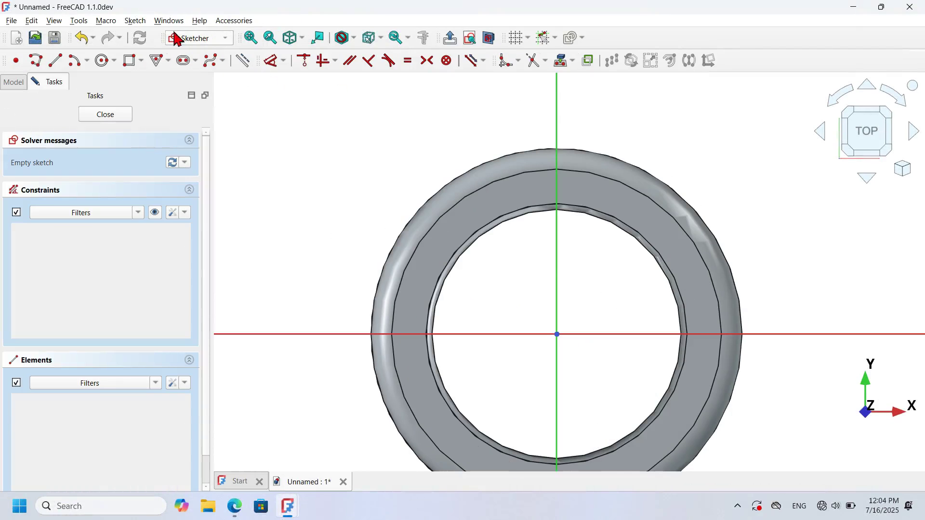
Draw an arc slot on the flange ring centred on the origin, spanning the vertical axis, with a centreline radius of about 43 mm.
click(196, 60)
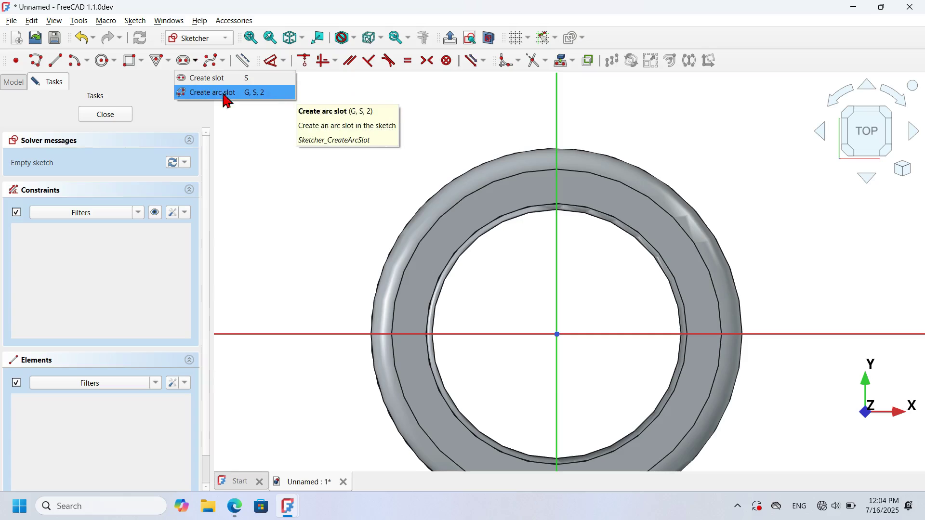
click(282, 93)
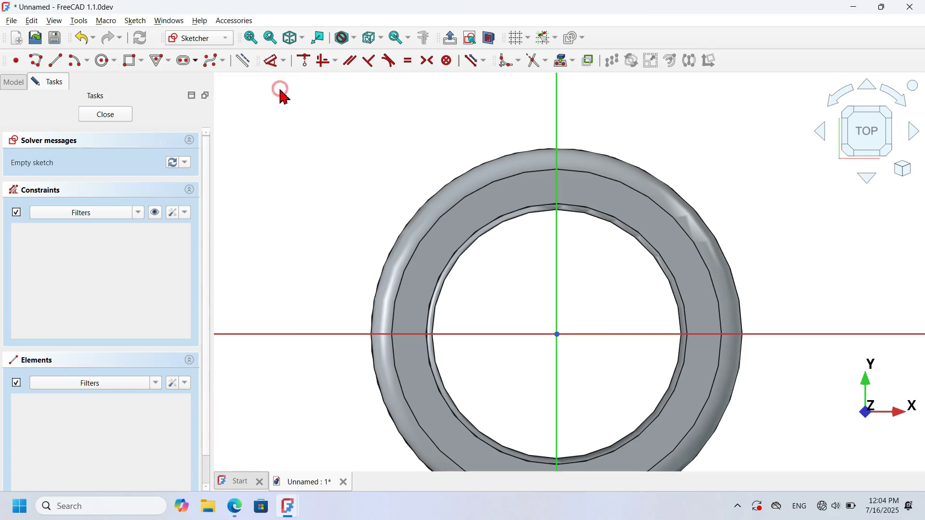
scroll(548, 252, up, 1)
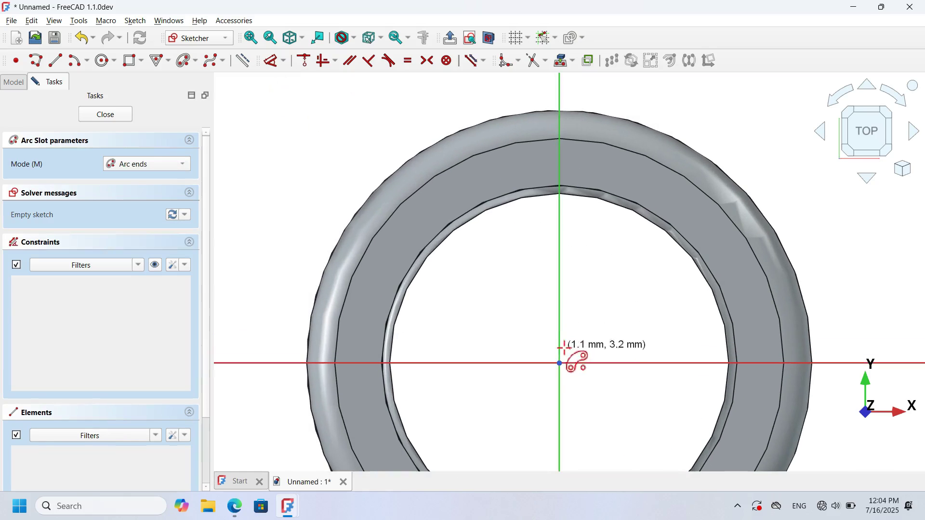
click(559, 363)
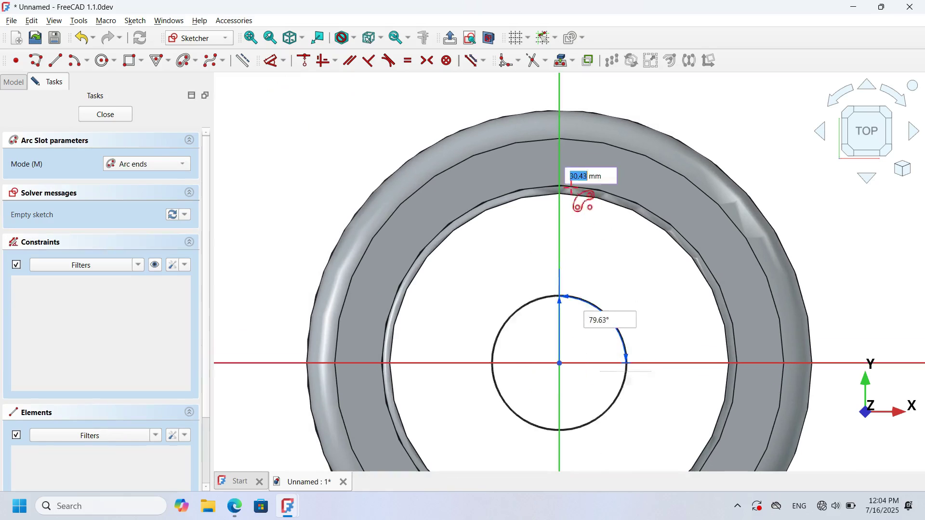
click(491, 172)
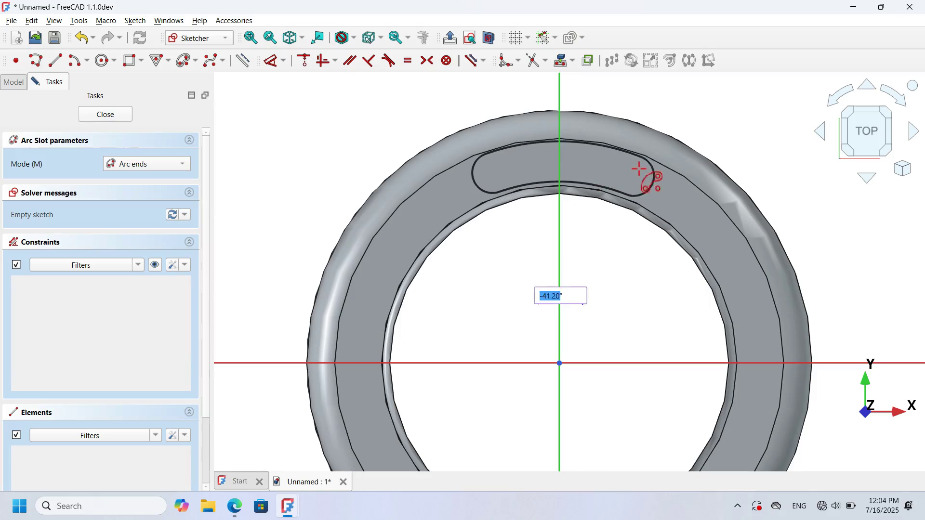
click(651, 186)
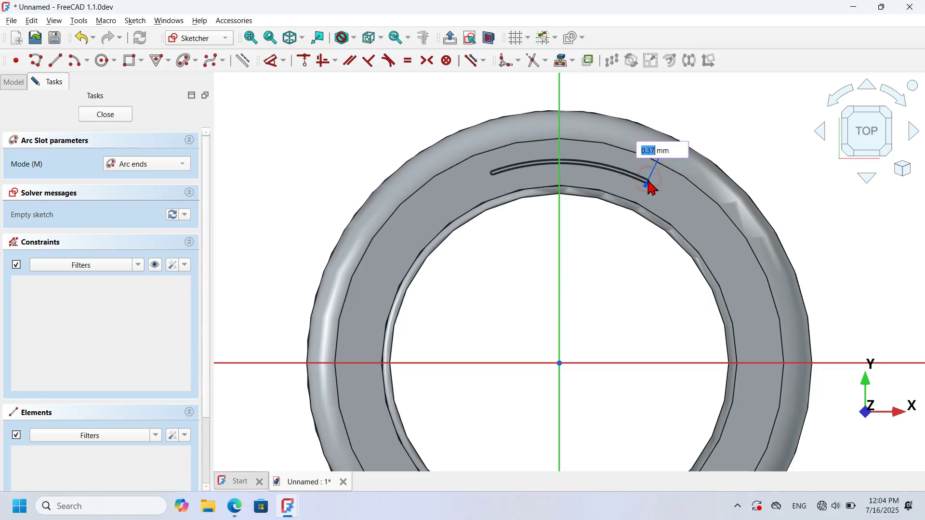
click(591, 156)
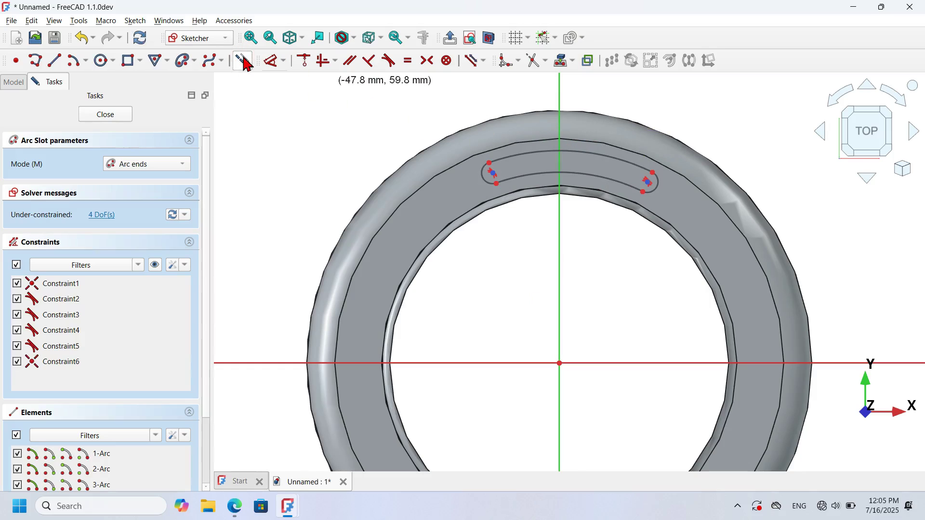
Draw two construction lines joining the origin to the centres of the arc slot's two rounded ends.
click(54, 60)
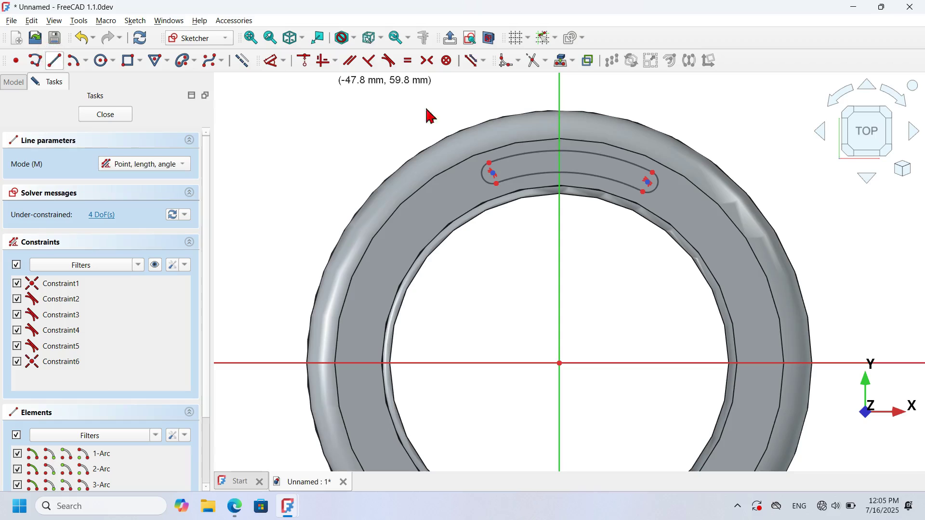
click(493, 172)
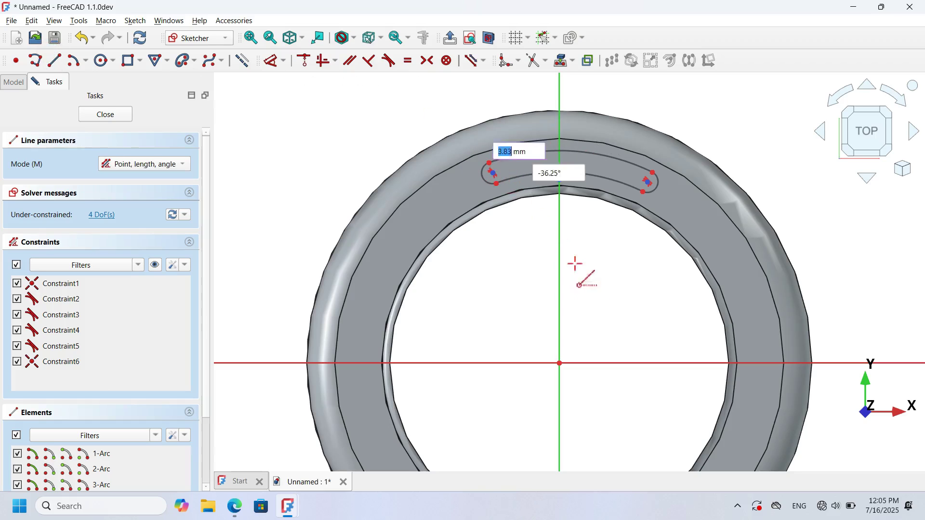
click(559, 363)
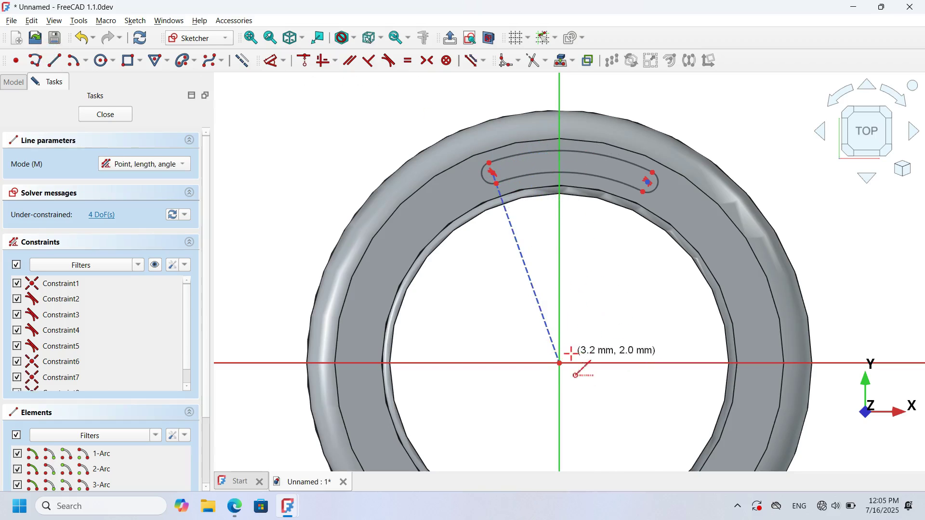
click(559, 363)
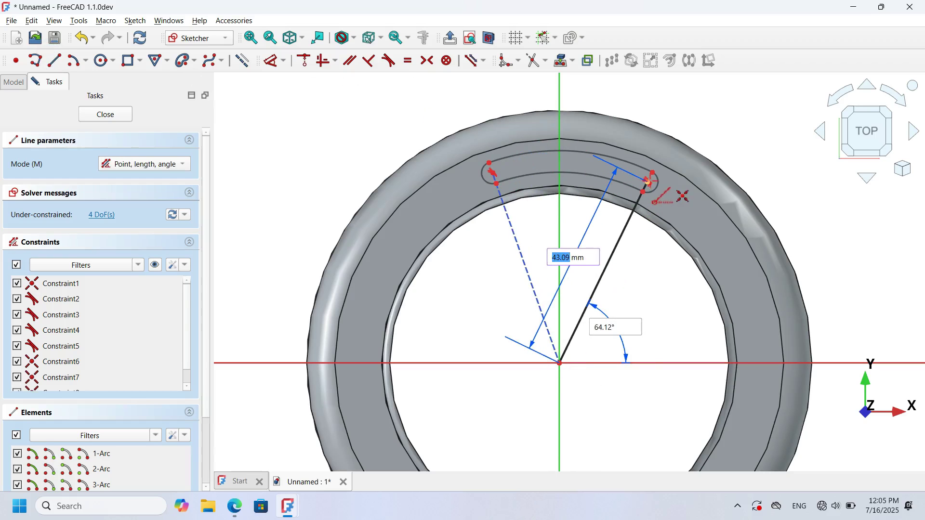
click(649, 181)
Dimension the radius of the arc slot's rounded end as 2 mm.
scroll(561, 226, up, 1)
click(270, 60)
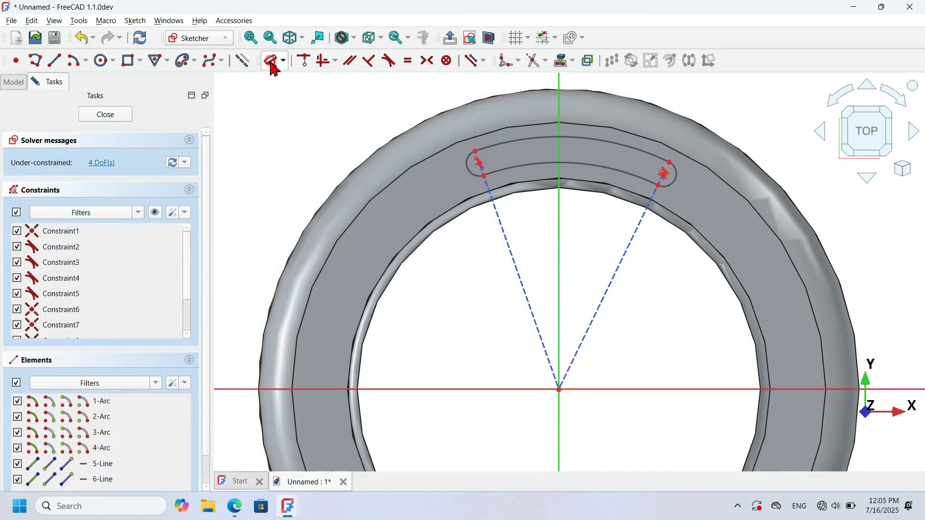
click(673, 175)
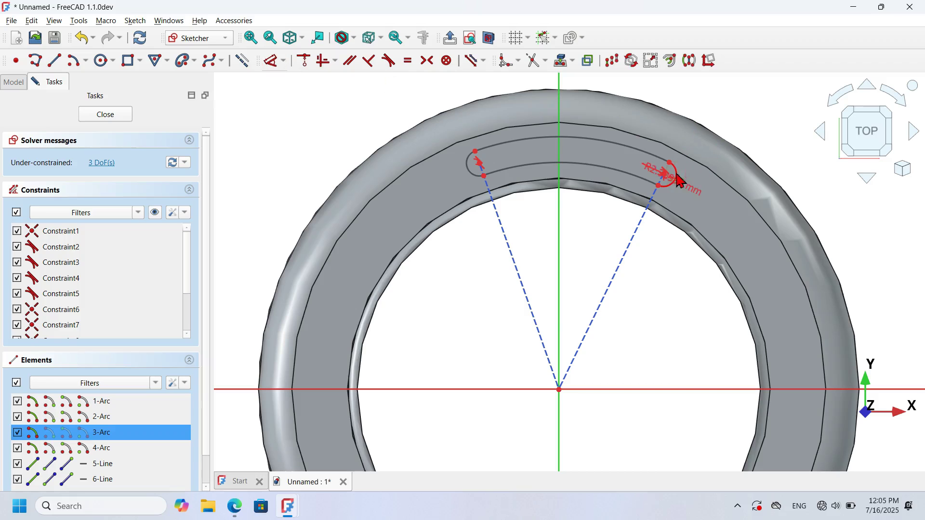
click(751, 166)
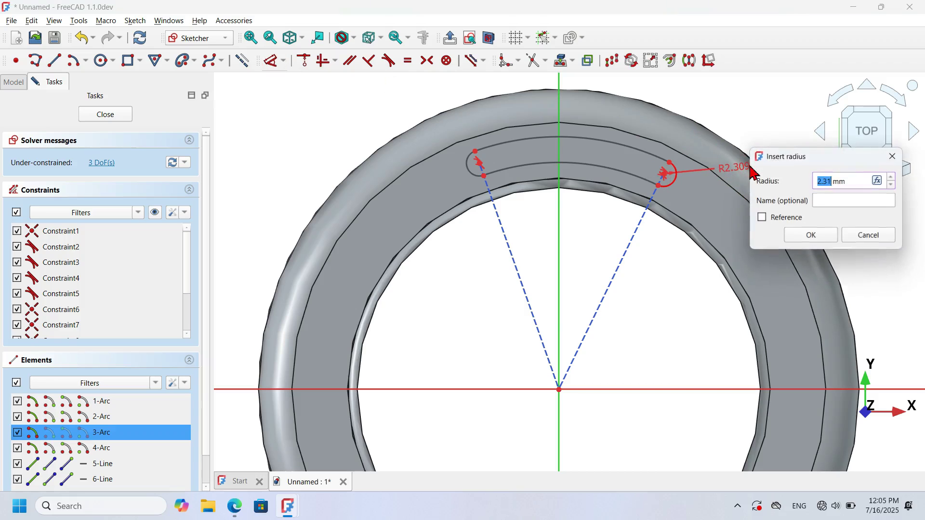
key(Return)
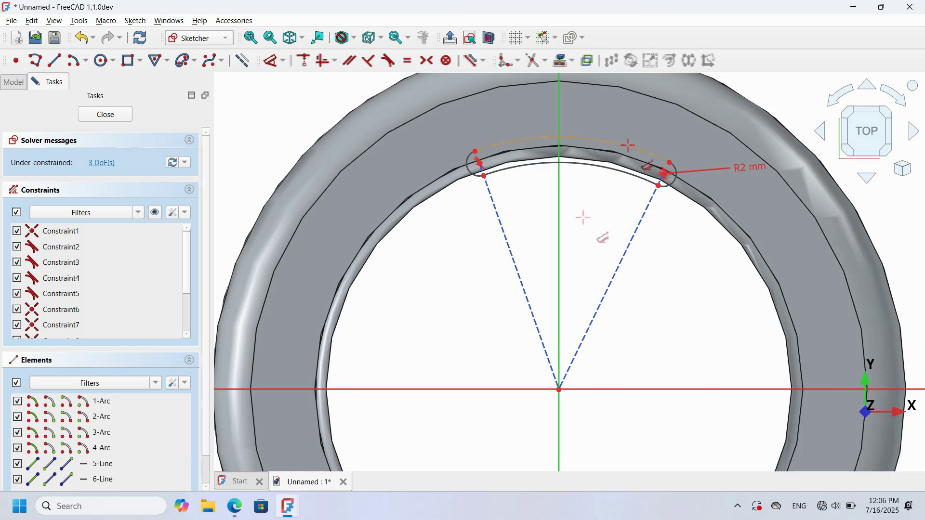
Set the length of the construction line to the right of the vertical axis to 43 mm.
right_click(617, 274)
click(618, 278)
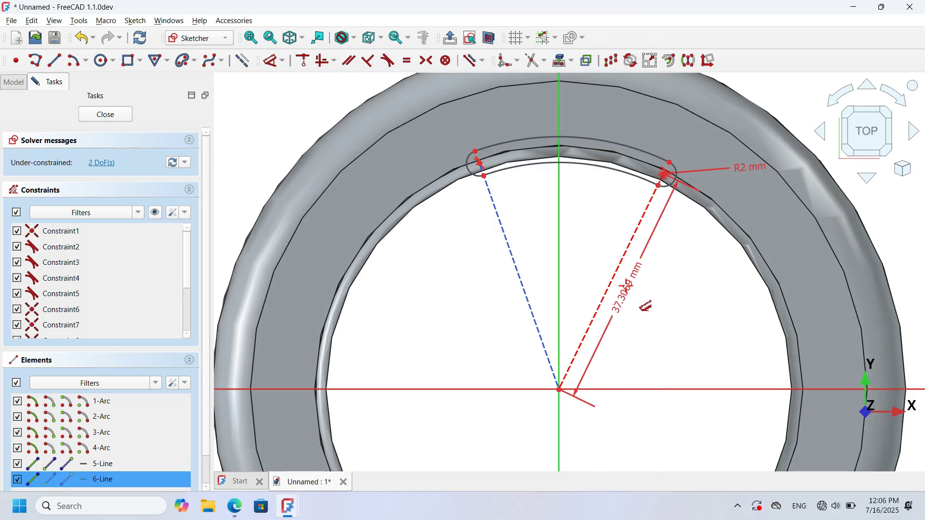
click(629, 292)
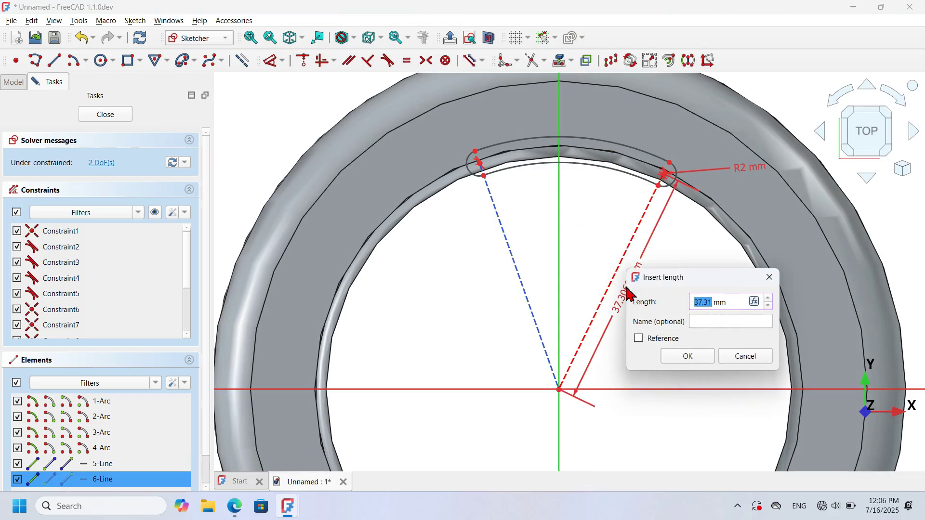
text(43)
key(Return)
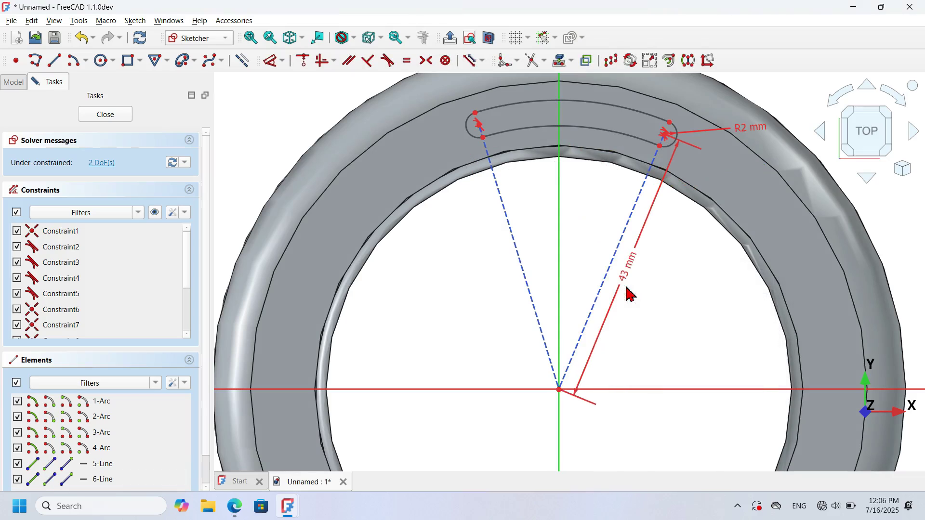
Set the angle between the two construction lines to 30°.
click(633, 209)
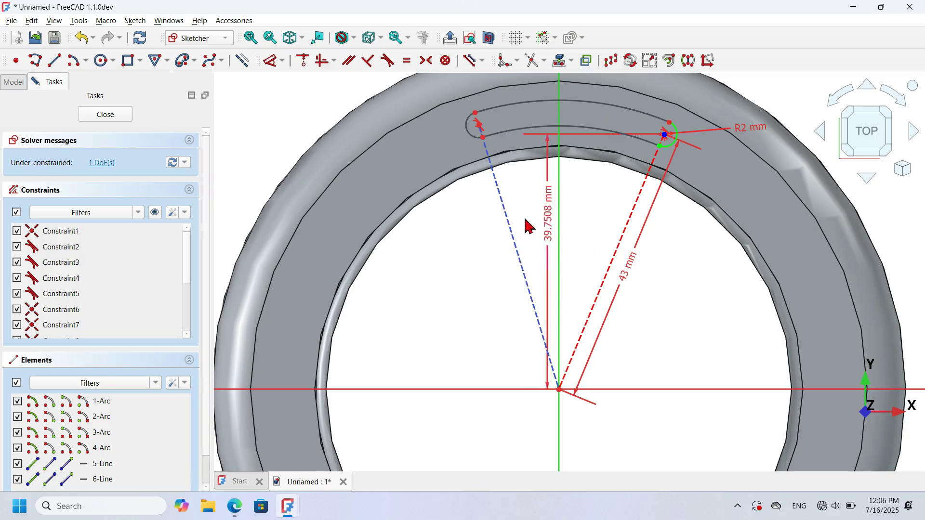
click(517, 236)
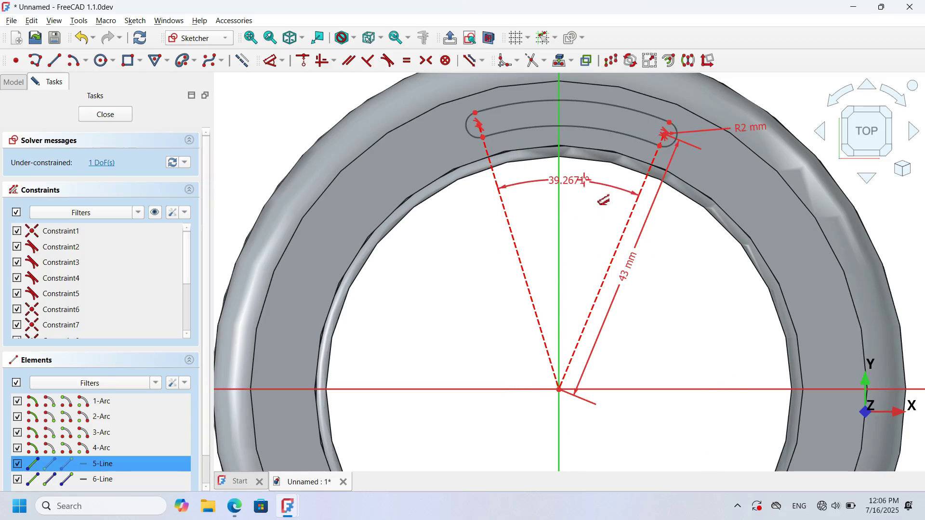
click(587, 185)
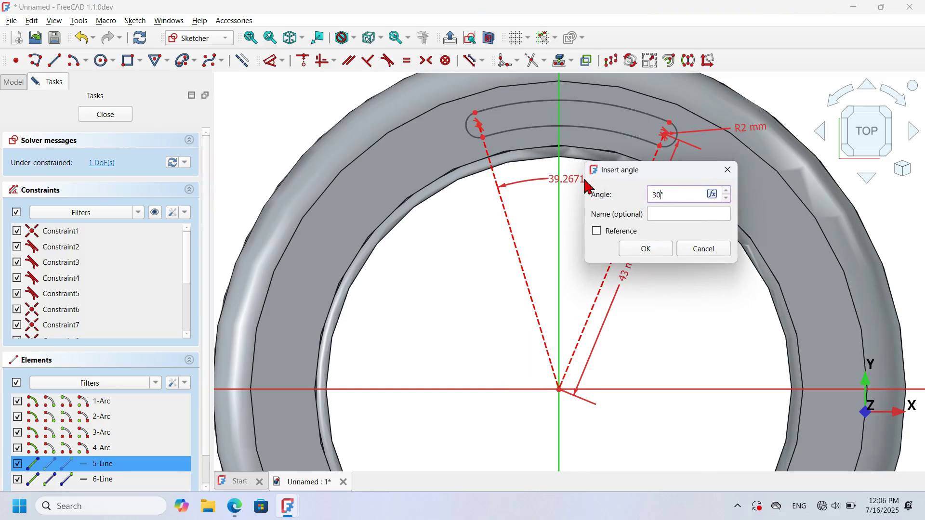
key(Return)
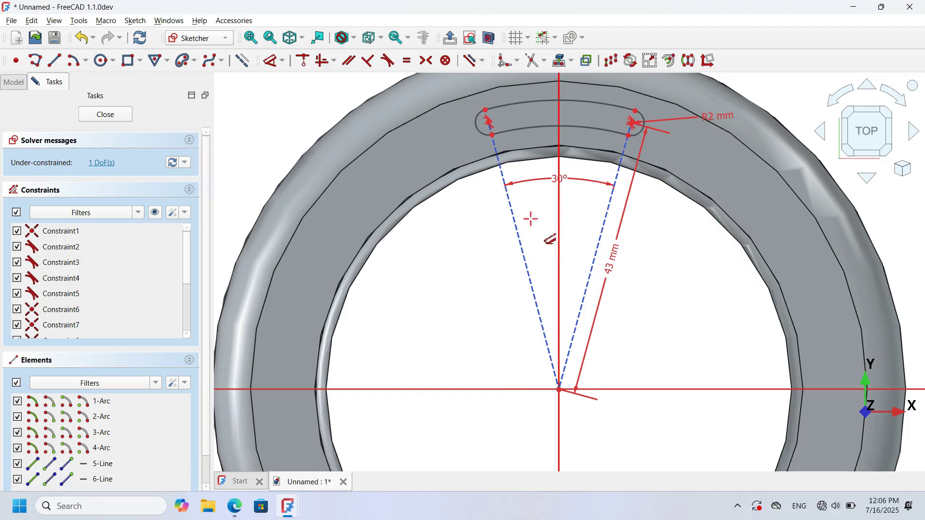
Centre the arc slot by setting the angle between the vertical axis and the construction line on its left to 15°.
click(516, 222)
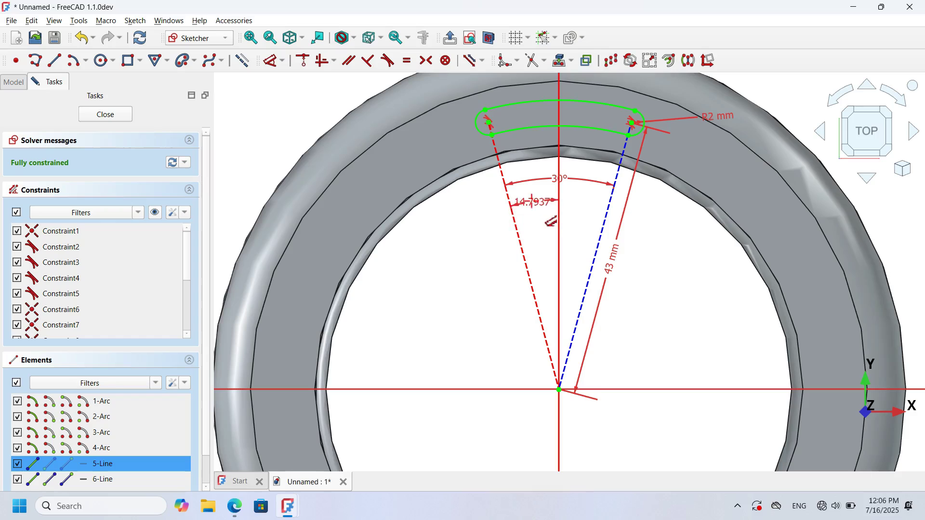
click(534, 209)
text(15)
key(Return)
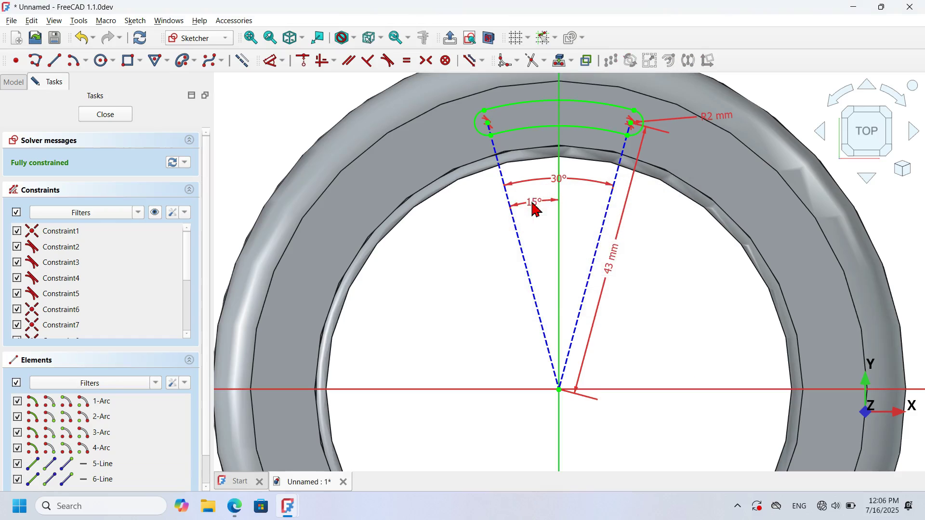
Close the arc slot sketch and cut it through the lower flange as a 5 mm deep pocket.
click(112, 116)
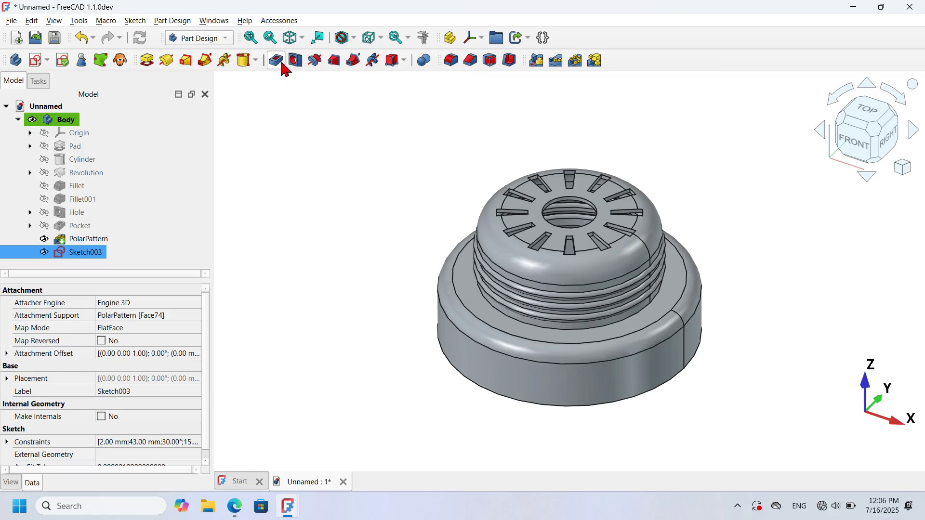
click(277, 61)
click(865, 111)
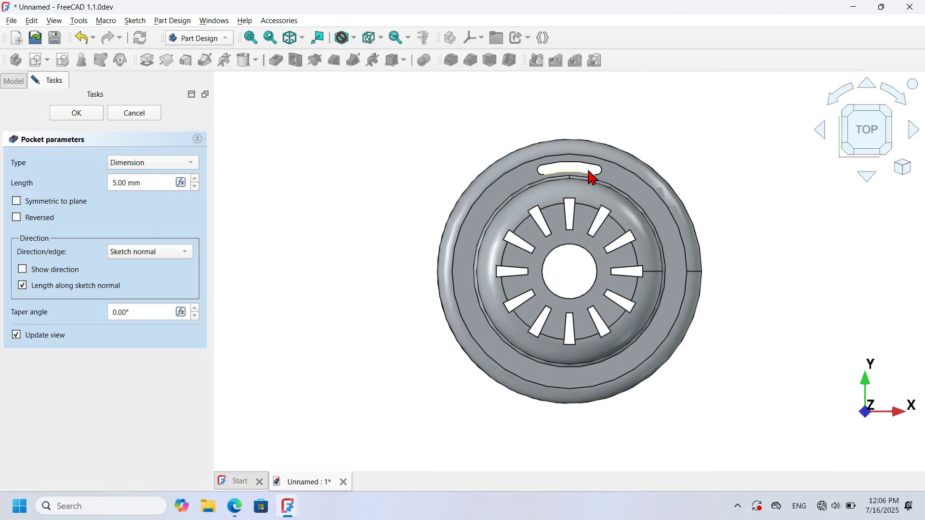
click(81, 114)
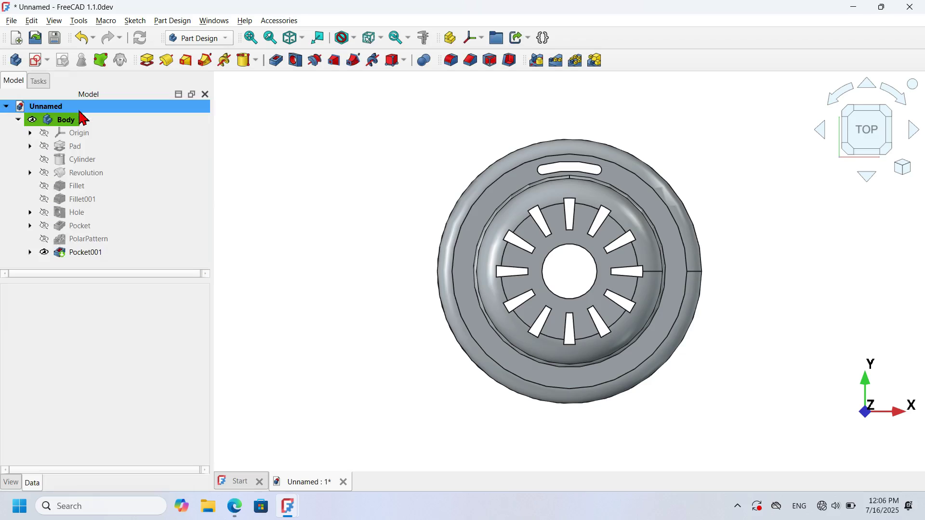
Create a polar pattern of the arc slot pocket about the base Z axis with 9 occurrences over 360°.
click(102, 255)
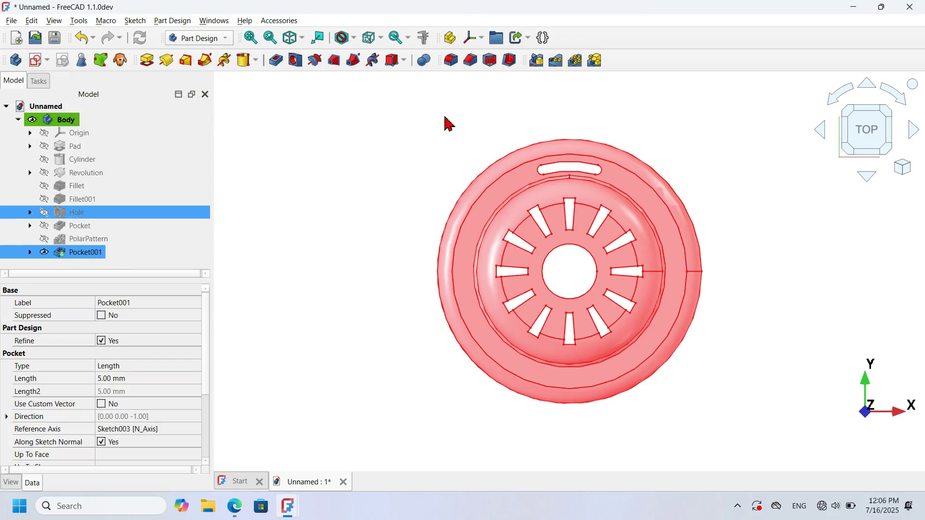
click(572, 61)
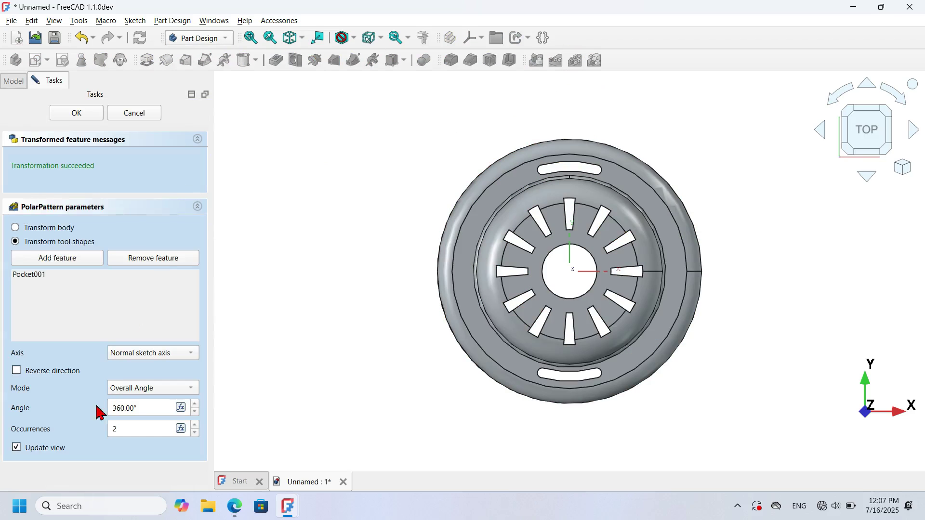
click(157, 389)
click(182, 354)
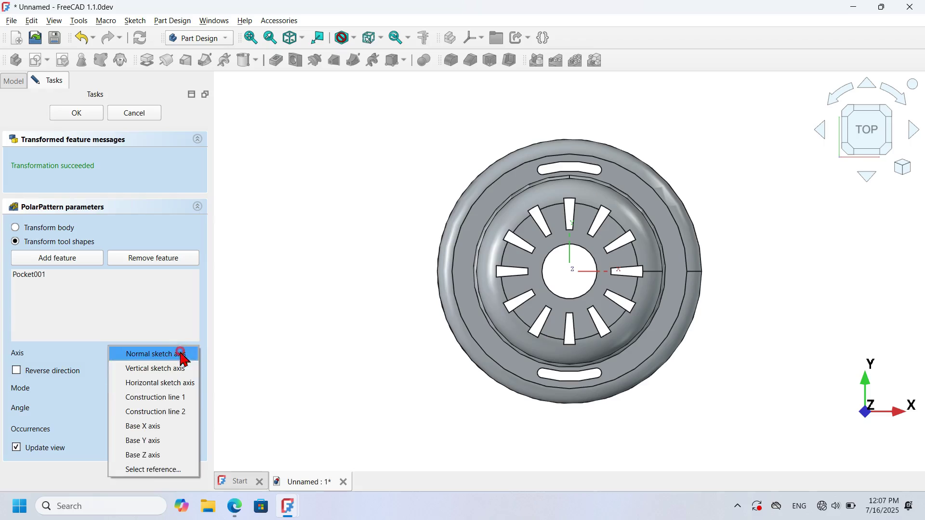
click(166, 455)
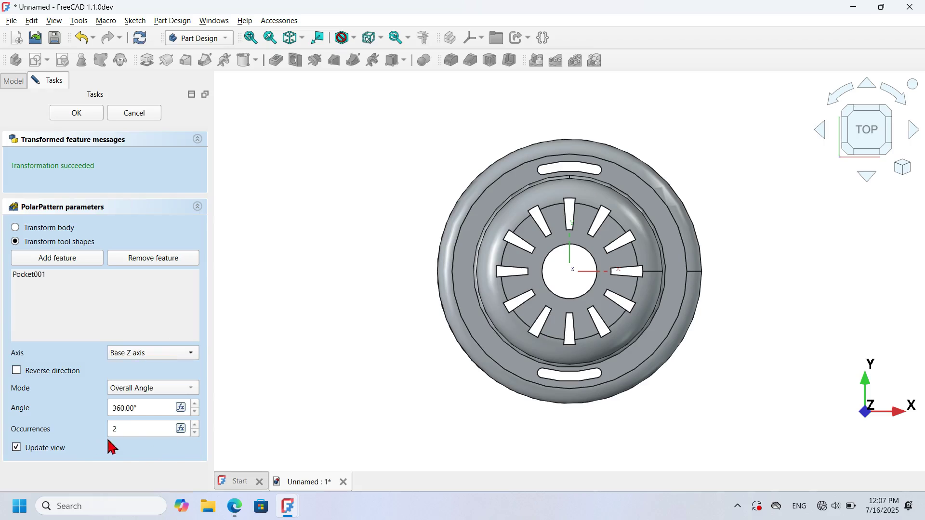
double_click(144, 429)
click(86, 119)
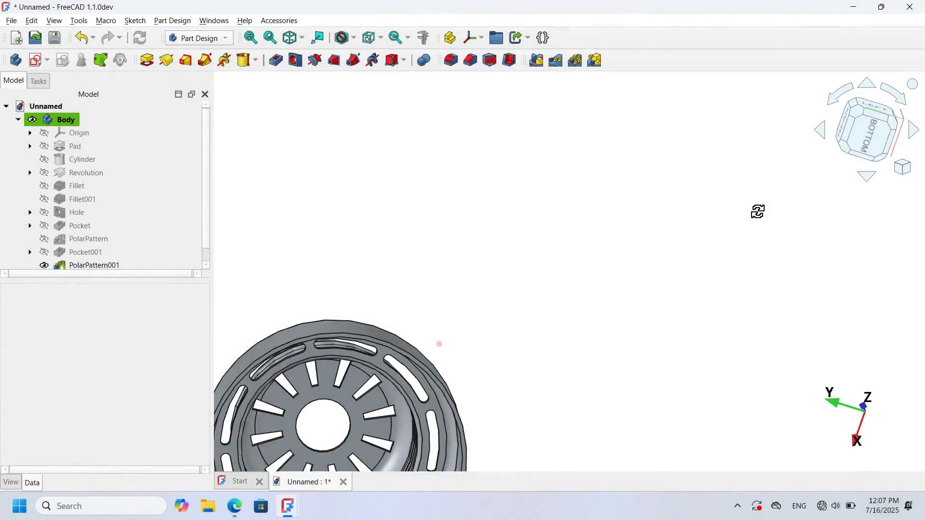
Examine the finished part from several directions, checking the curved flange slots and the radial slots on top.
middle_drag(758, 212, 359, 342)
key(0)
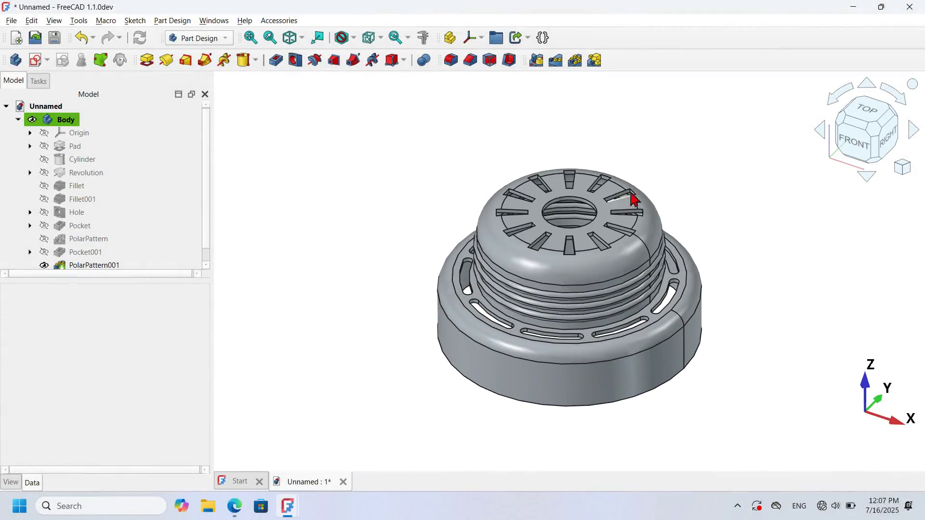
mouse_move(567, 157)
middle_down()
mouse_move(564, 149)
mouse_move(530, 248)
mouse_move(644, 260)
mouse_move(598, 158)
mouse_move(525, 130)
mouse_move(449, 150)
mouse_move(530, 234)
mouse_move(636, 233)
mouse_move(656, 167)
mouse_move(573, 147)
middle_up()
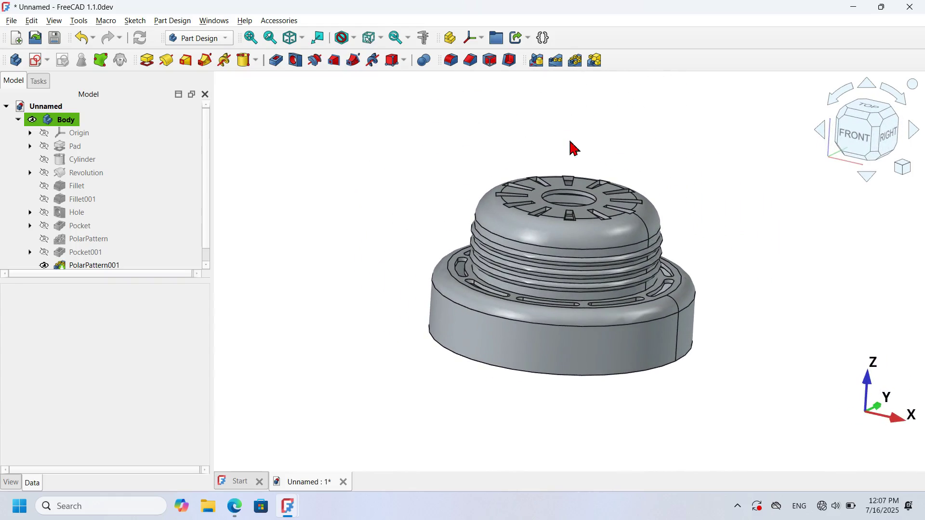
middle_drag(620, 163, 515, 227)
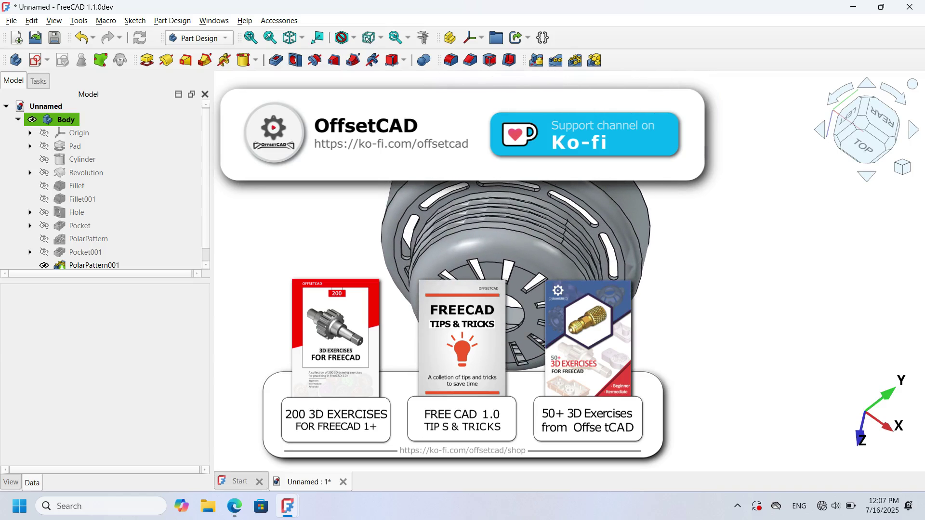
middle_drag(391, 322, 490, 130)
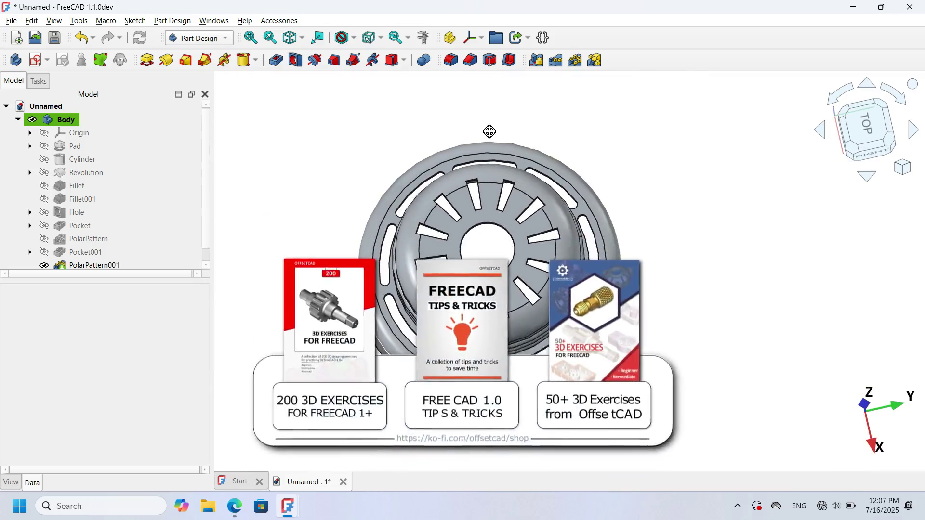
middle_drag(461, 227, 606, 373)
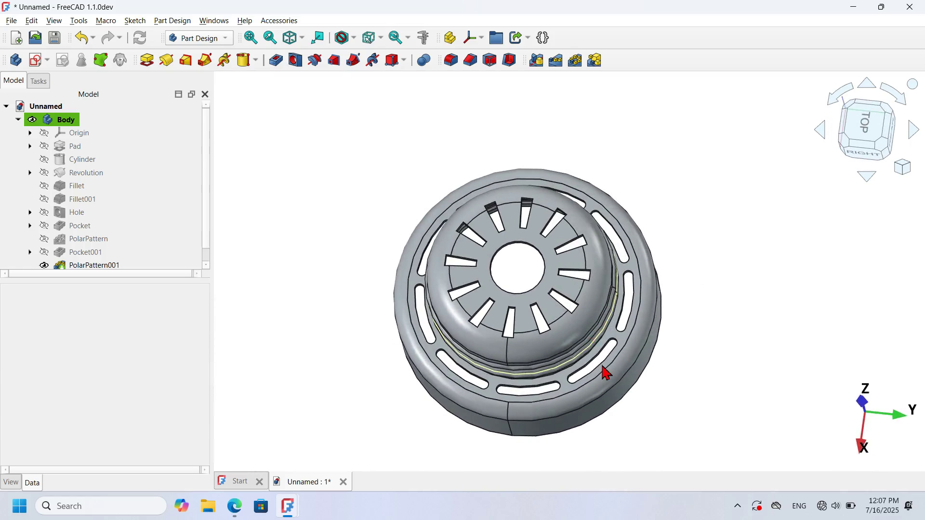
key(0)
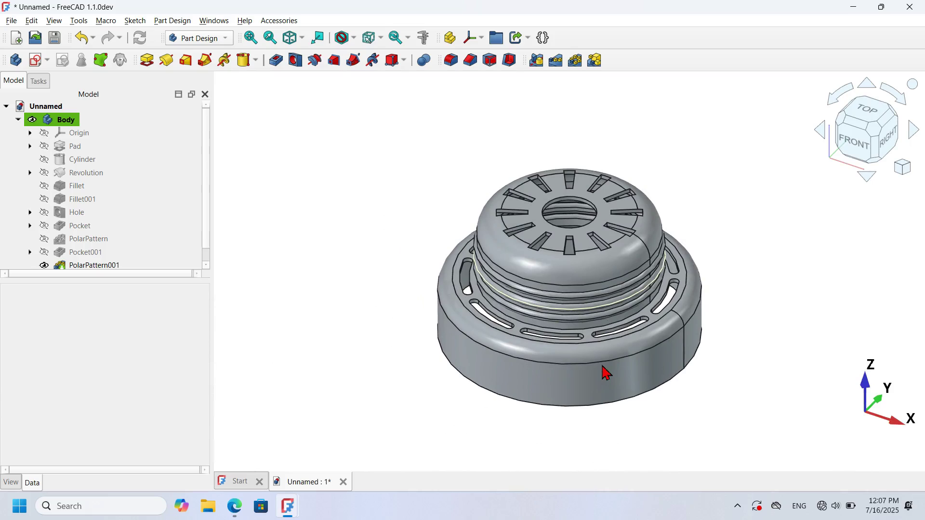
middle_drag(607, 374, 625, 345)
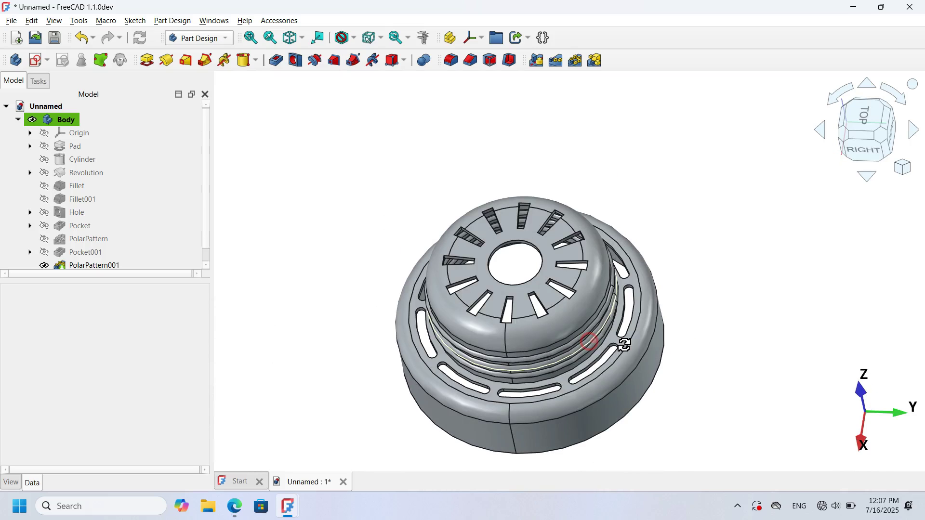